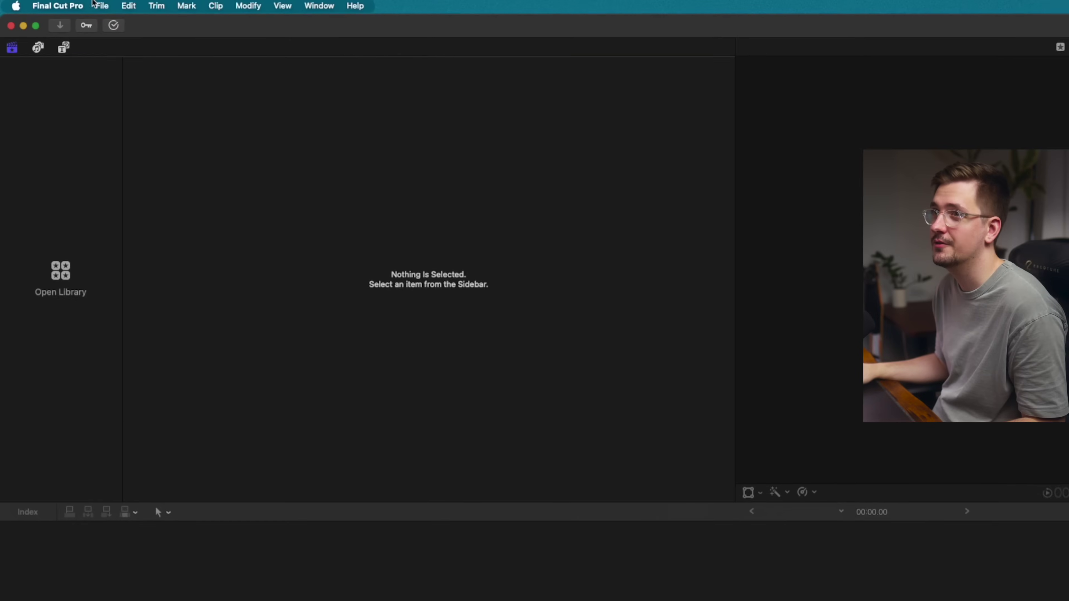
- Create a new library named Tutorial in the FCP Tutorial folder inside YouTube Projects
{"action": "left_click", "coordinate": [101, 5]}
{"action": "mouse_move", "coordinate": [210, 23]}
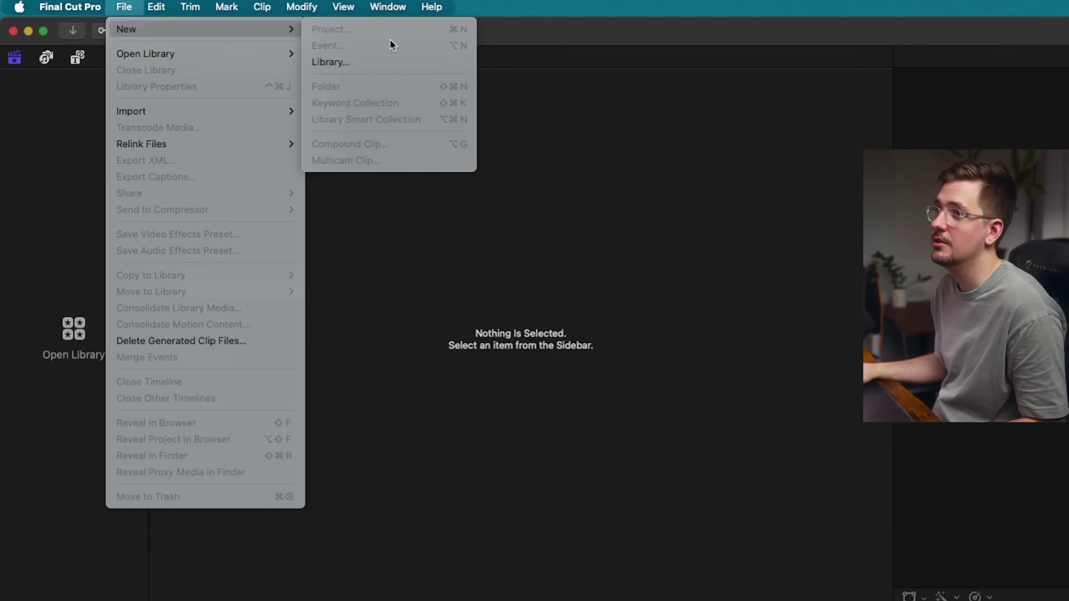
{"action": "left_click", "coordinate": [321, 58]}
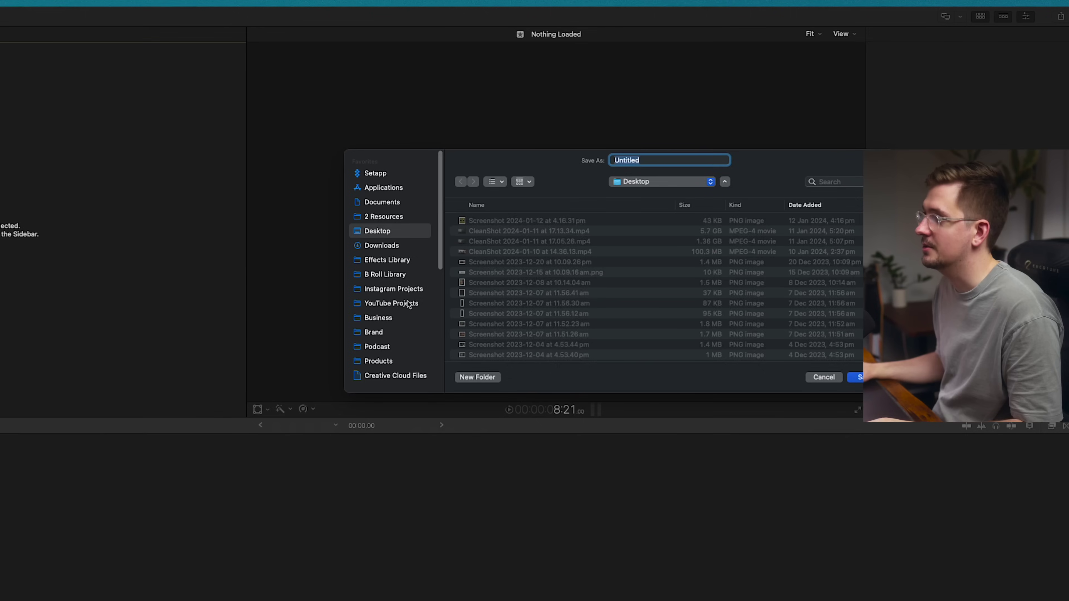
{"action": "left_click", "coordinate": [392, 303]}
{"action": "double_click", "coordinate": [497, 223]}
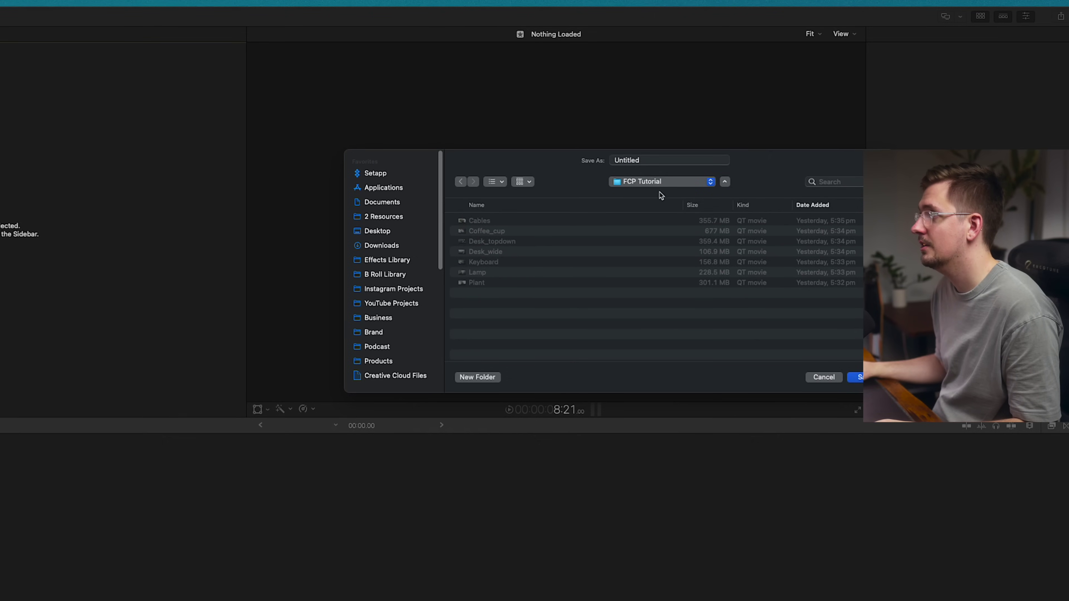
{"action": "key", "text": "super+a"}
{"action": "type", "text": "Tutorial"}
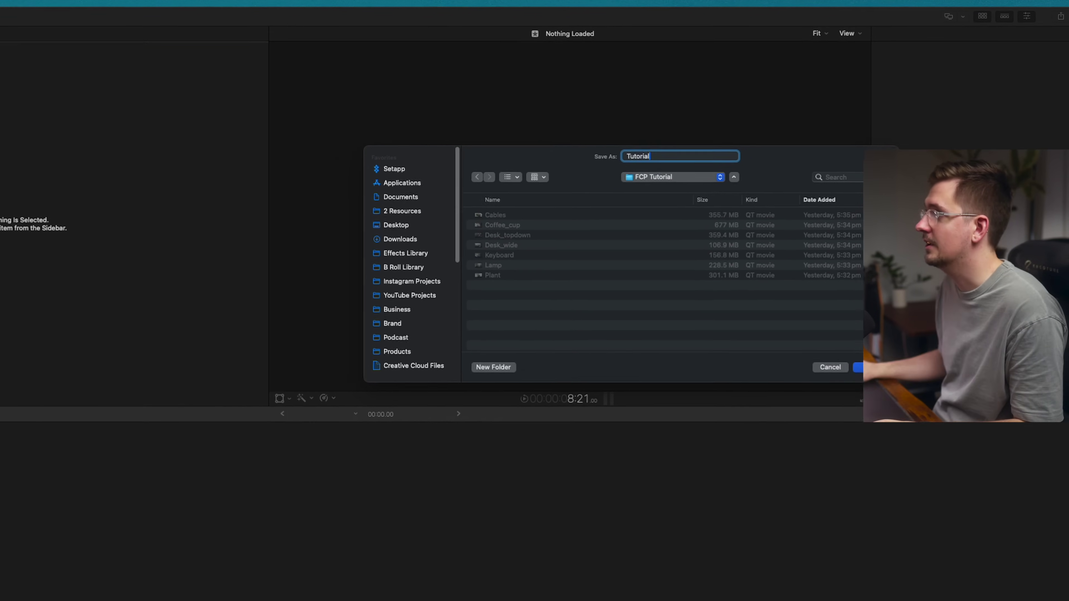
{"action": "key", "text": "Return"}
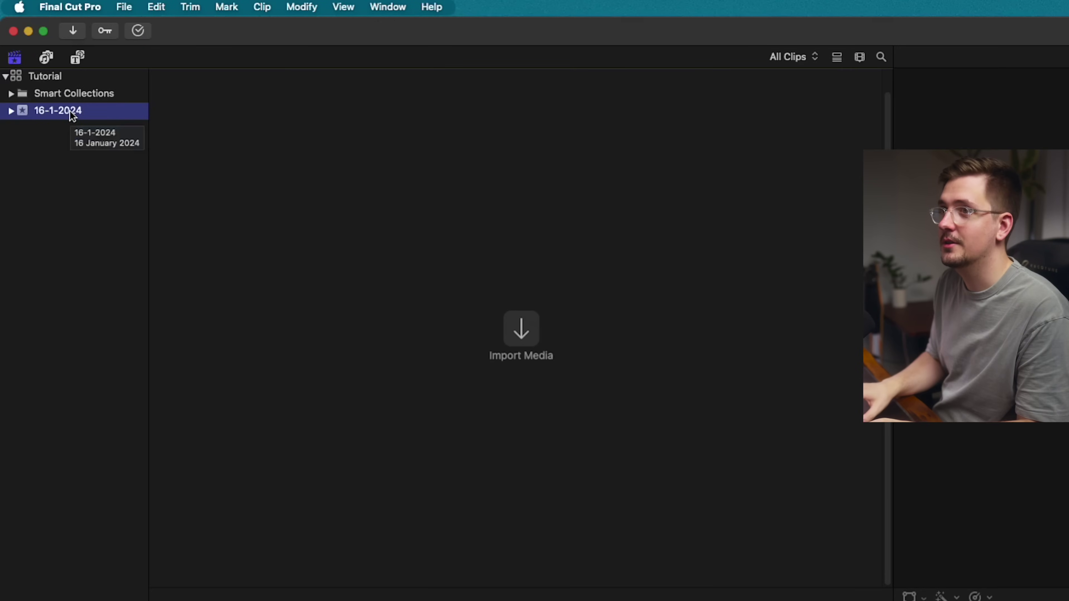
- Rename the dated event as Long form video and start a new project in it named Desk setup feature
{"action": "left_click", "coordinate": [70, 111]}
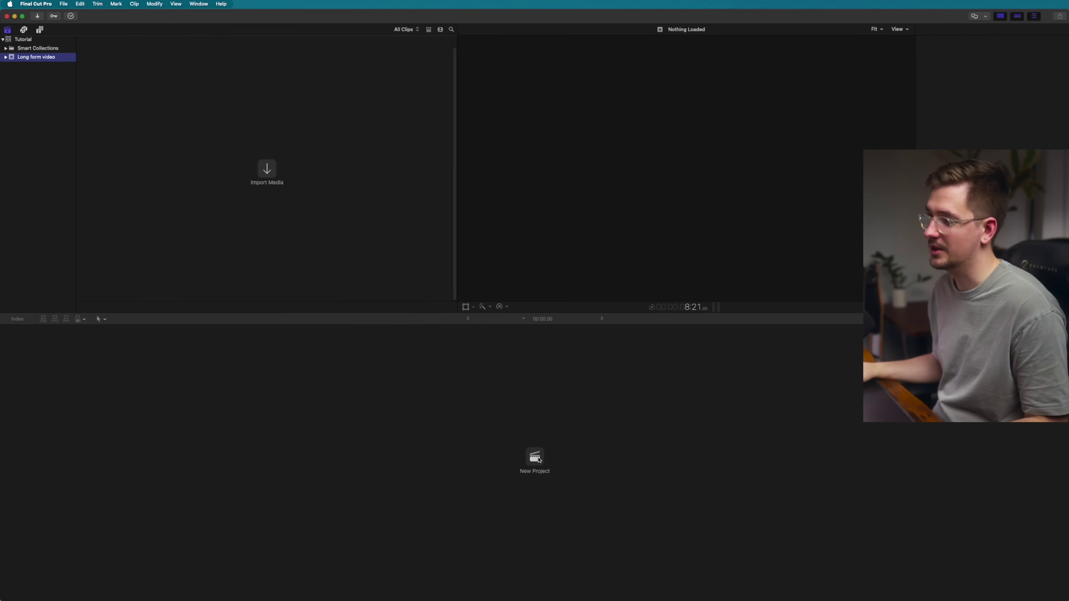
{"action": "left_click", "coordinate": [534, 458]}
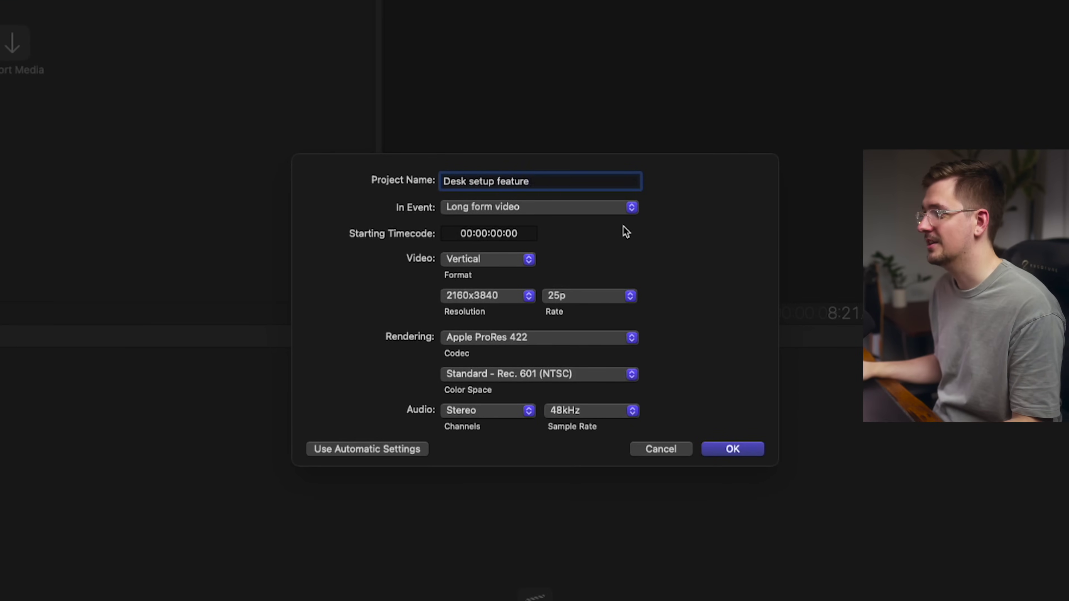
- Create the project with 4K video format at 3840x2160, 25p rate and the Apple ProRes 422 codec
{"action": "left_click", "coordinate": [508, 264]}
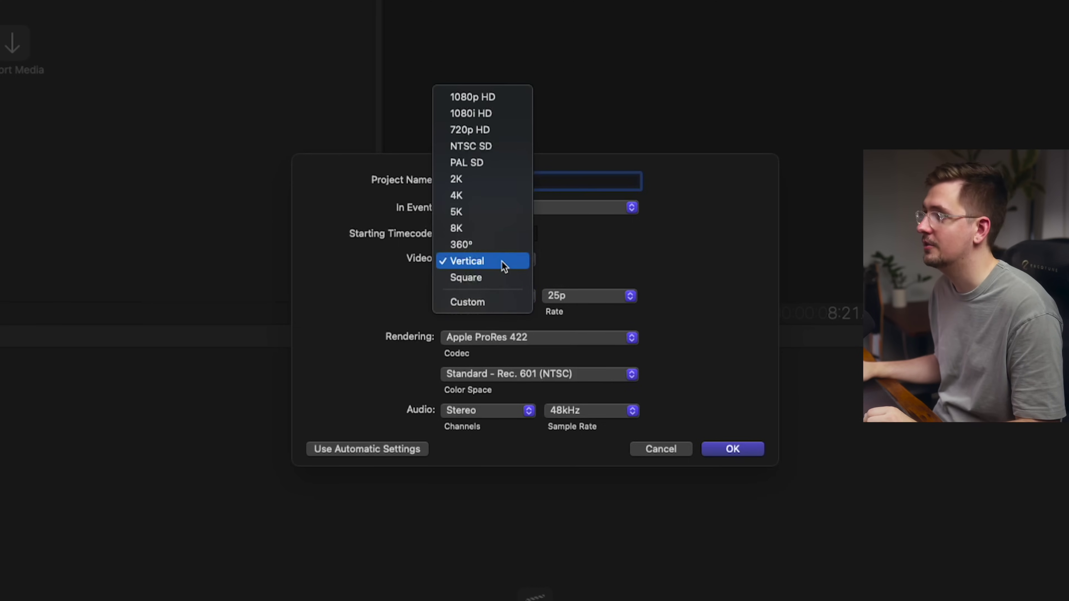
{"action": "left_click", "coordinate": [496, 195]}
{"action": "left_click", "coordinate": [459, 297]}
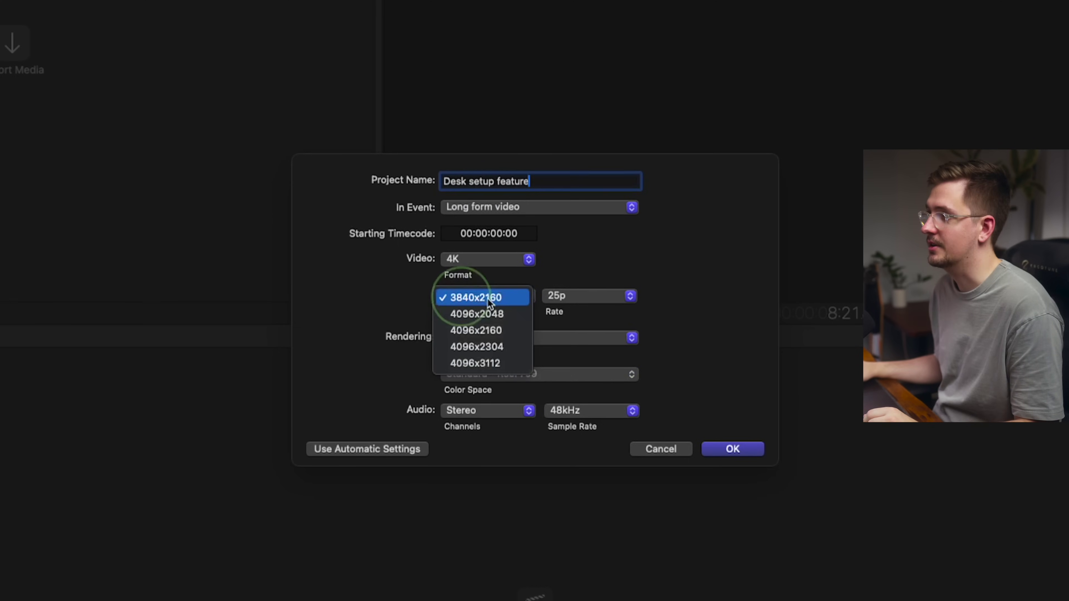
{"action": "left_click", "coordinate": [530, 297]}
{"action": "left_click", "coordinate": [566, 298]}
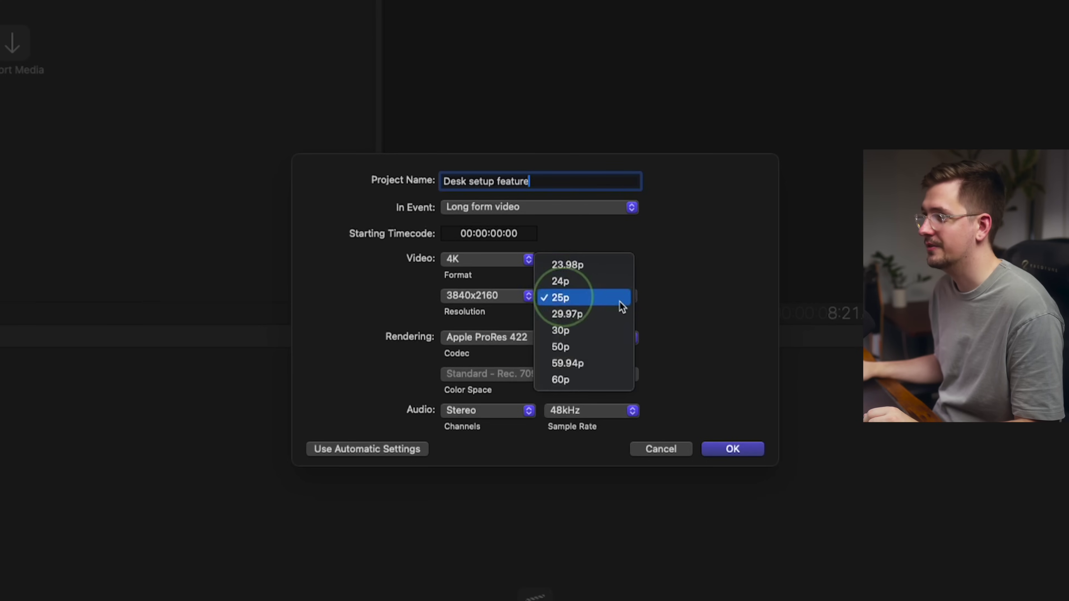
{"action": "left_click", "coordinate": [702, 300]}
{"action": "left_click", "coordinate": [476, 342]}
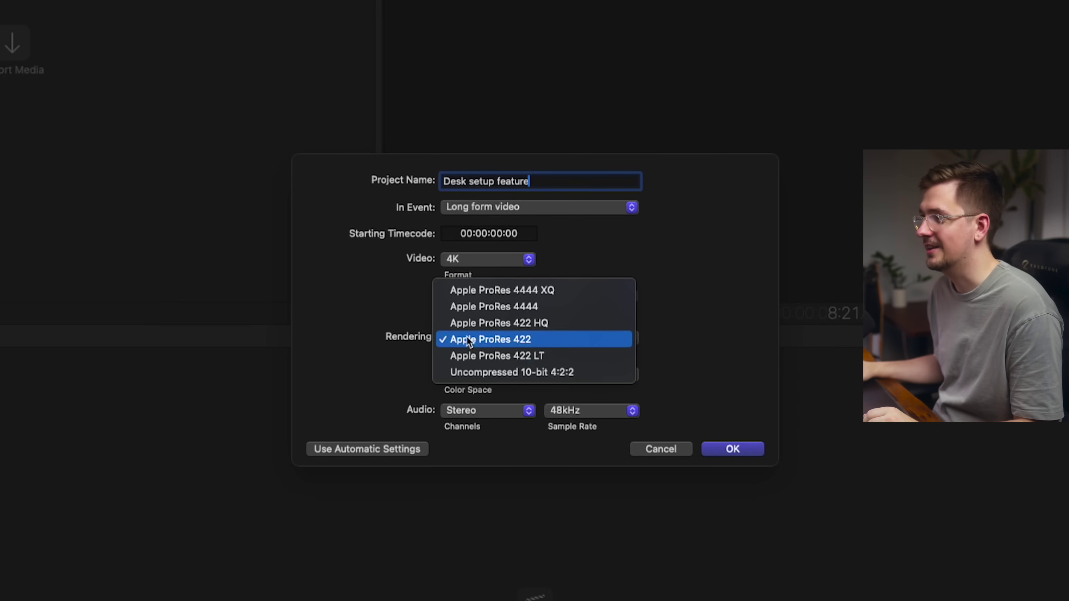
{"action": "left_click", "coordinate": [740, 320]}
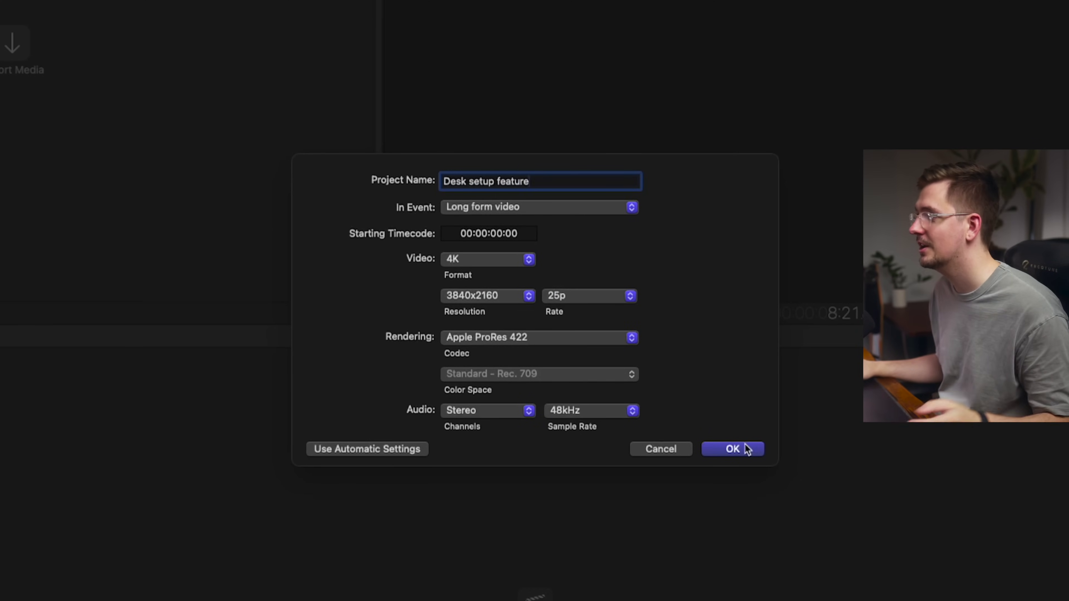
{"action": "left_click", "coordinate": [734, 449]}
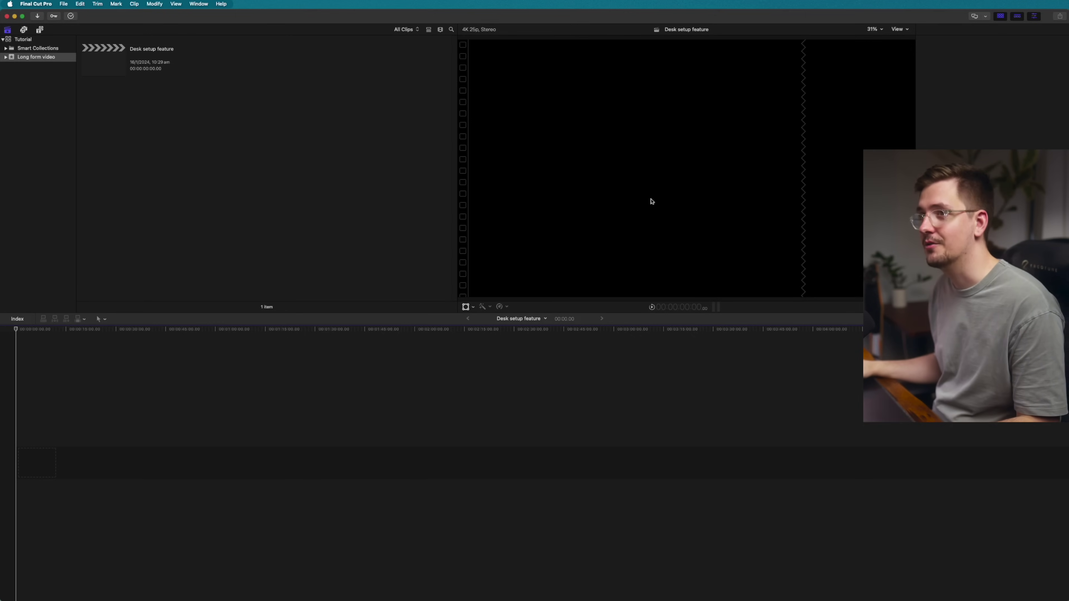
{"action": "left_click", "coordinate": [63, 4]}
{"action": "mouse_move", "coordinate": [104, 57]}
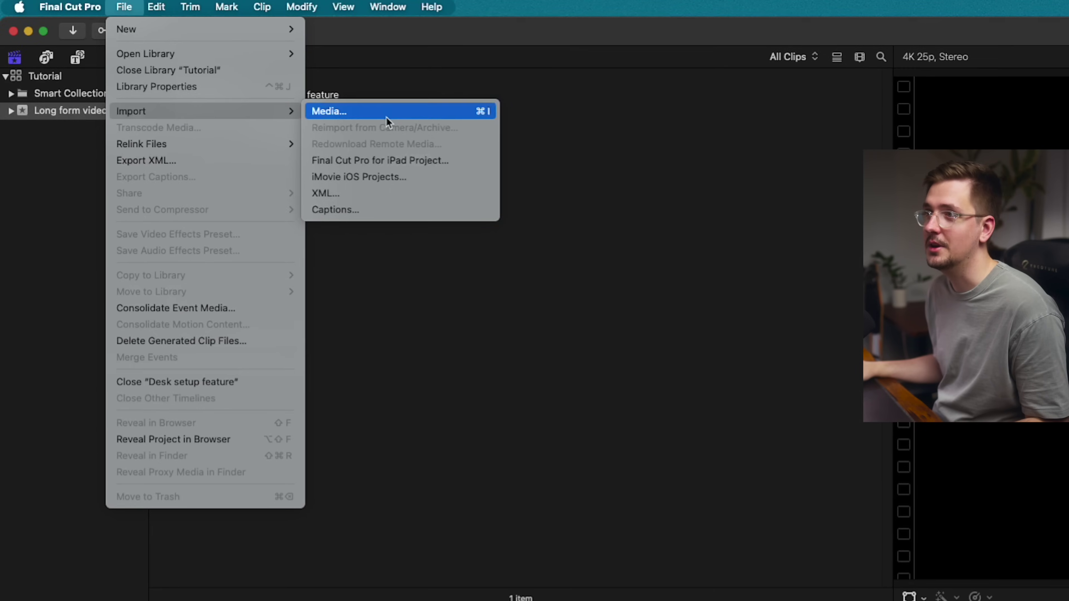
{"action": "left_click", "coordinate": [386, 114]}
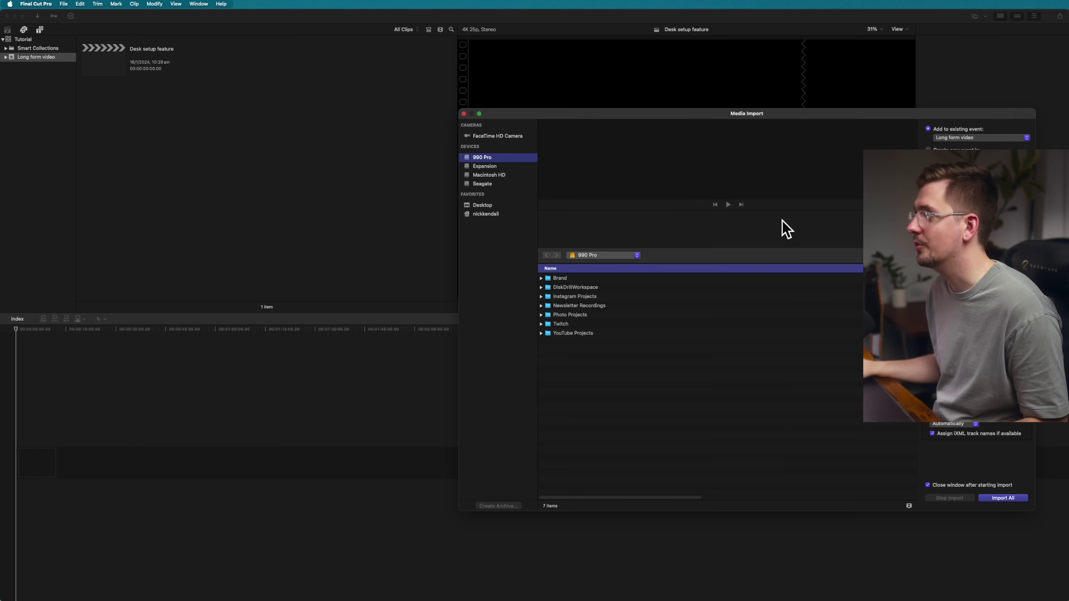
{"action": "key", "text": "Escape"}
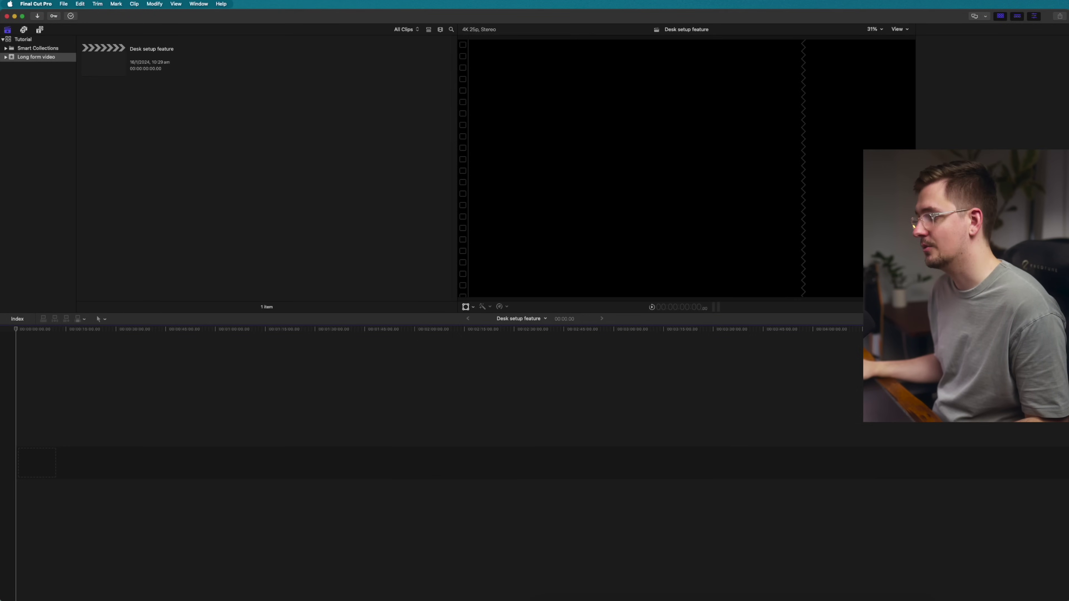
- Switch to Finder and import the seven clips, Cables through Plant, from the FCP Tutorial folder into the Long form video event
{"action": "left_click", "coordinate": [542, 598]}
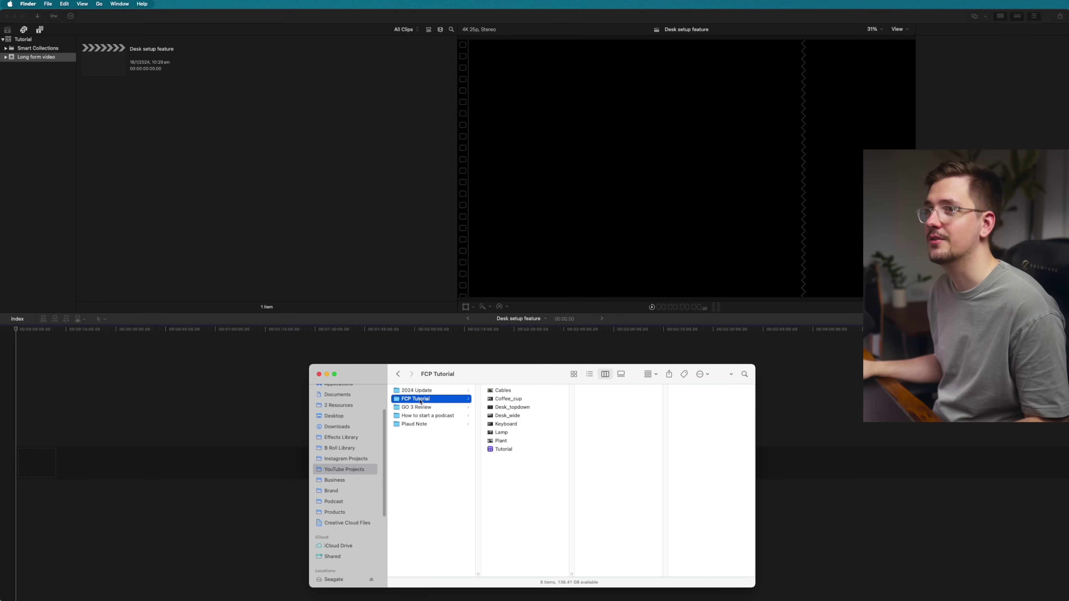
{"action": "left_click", "coordinate": [522, 441]}
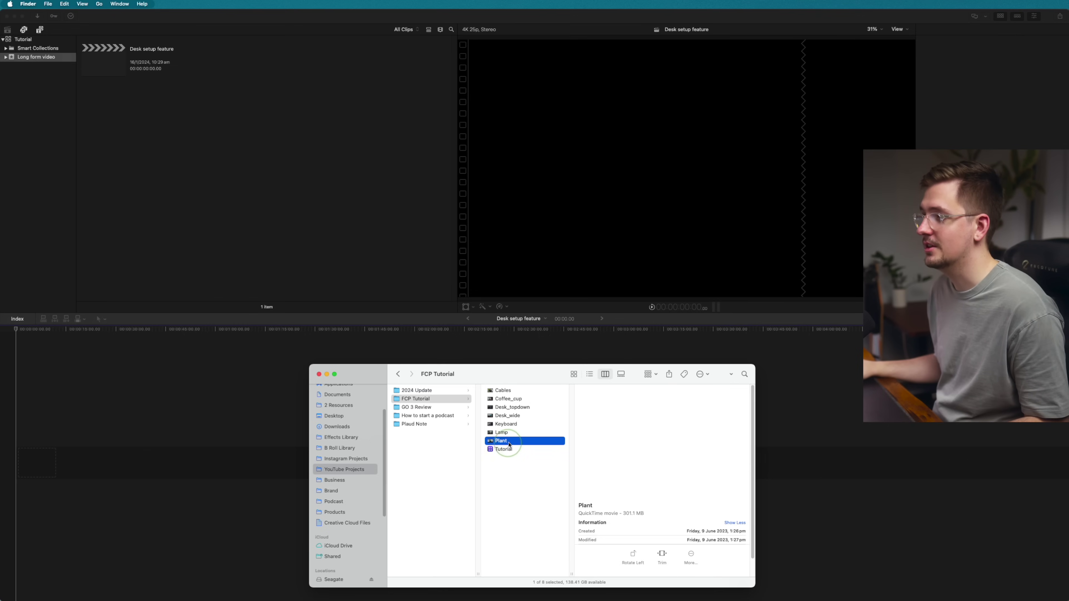
{"action": "left_click", "coordinate": [555, 391], "text": "shift"}
{"action": "left_click_drag", "start_coordinate": [522, 403], "coordinate": [36, 62]}
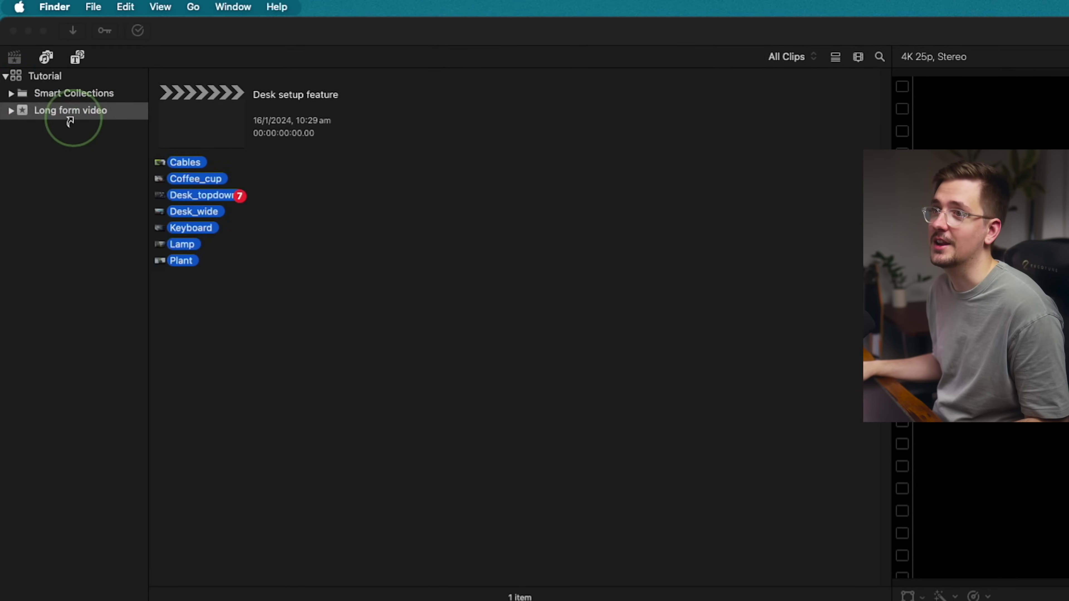
{"action": "left_click_drag", "start_coordinate": [70, 121], "coordinate": [83, 111]}
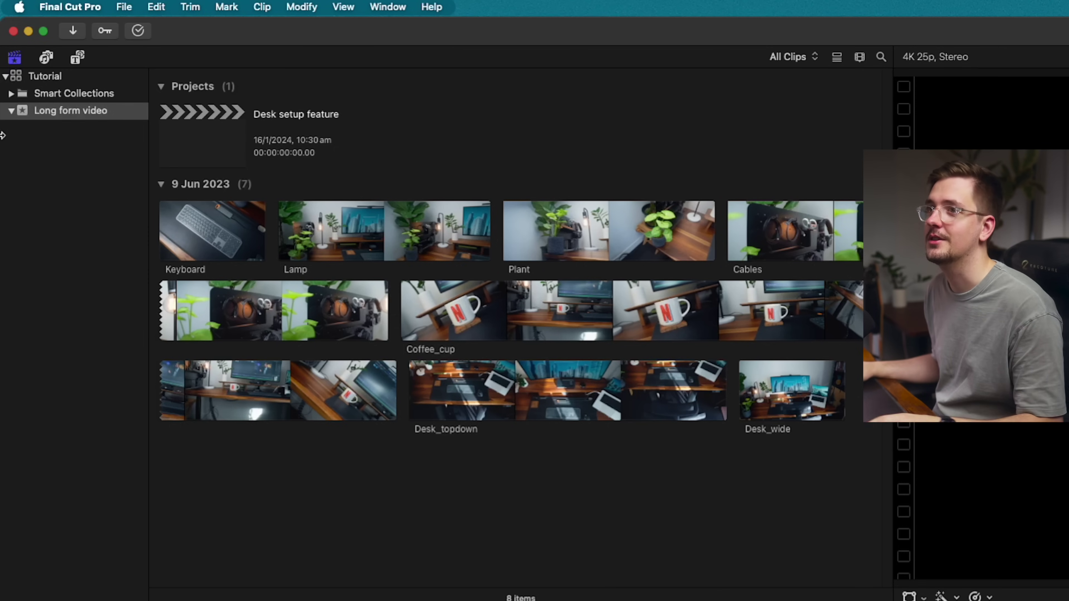
- Create two keyword collections named Footage and Audio in the Long form video event
{"action": "right_click", "coordinate": [74, 111]}
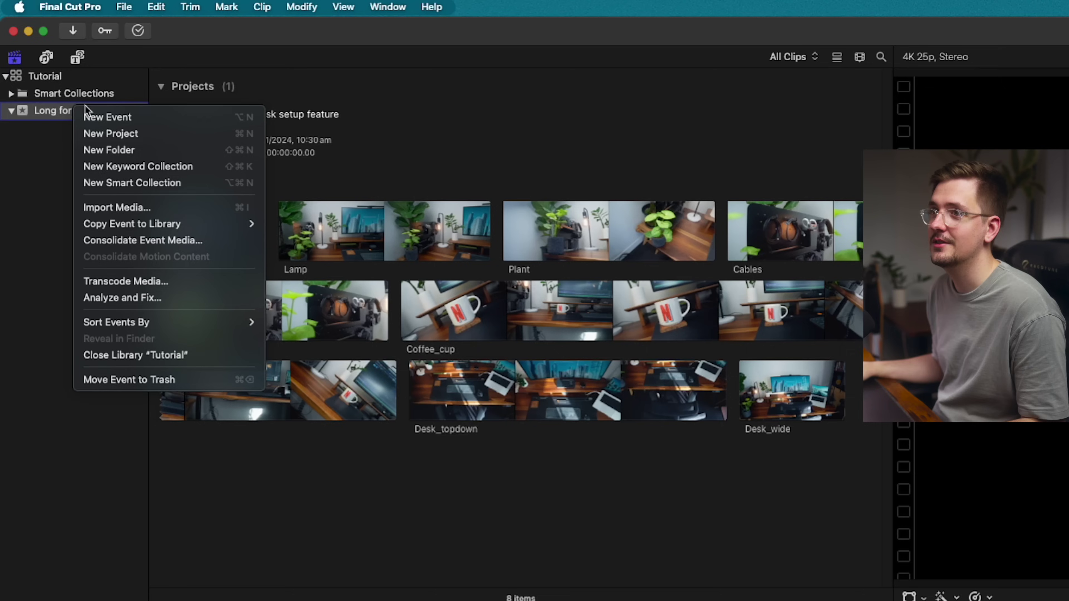
{"action": "left_click", "coordinate": [209, 171]}
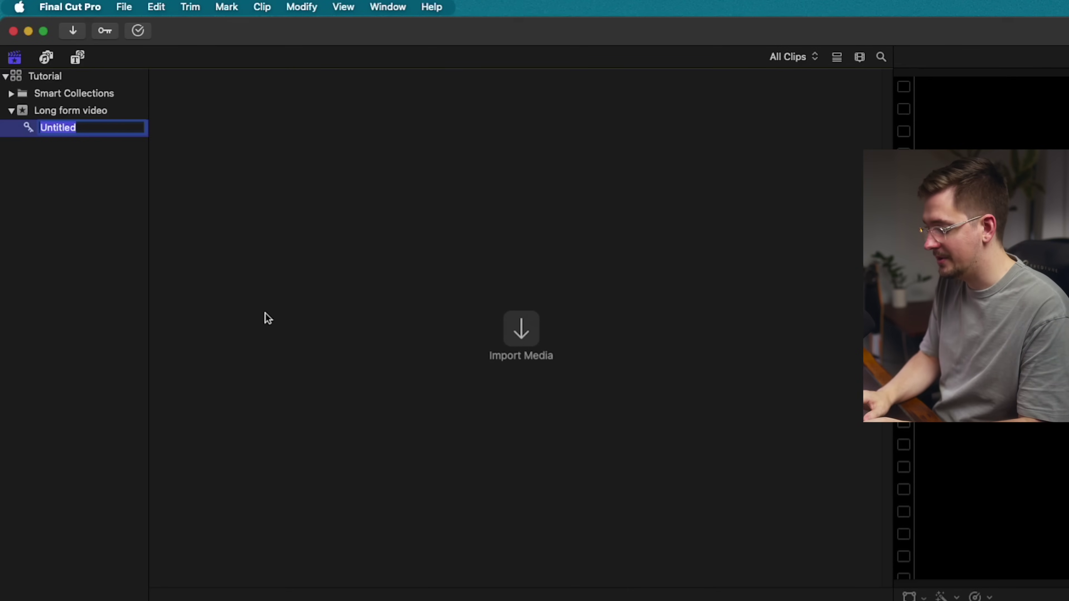
{"action": "type", "text": "Footage"}
{"action": "key", "text": "Return"}
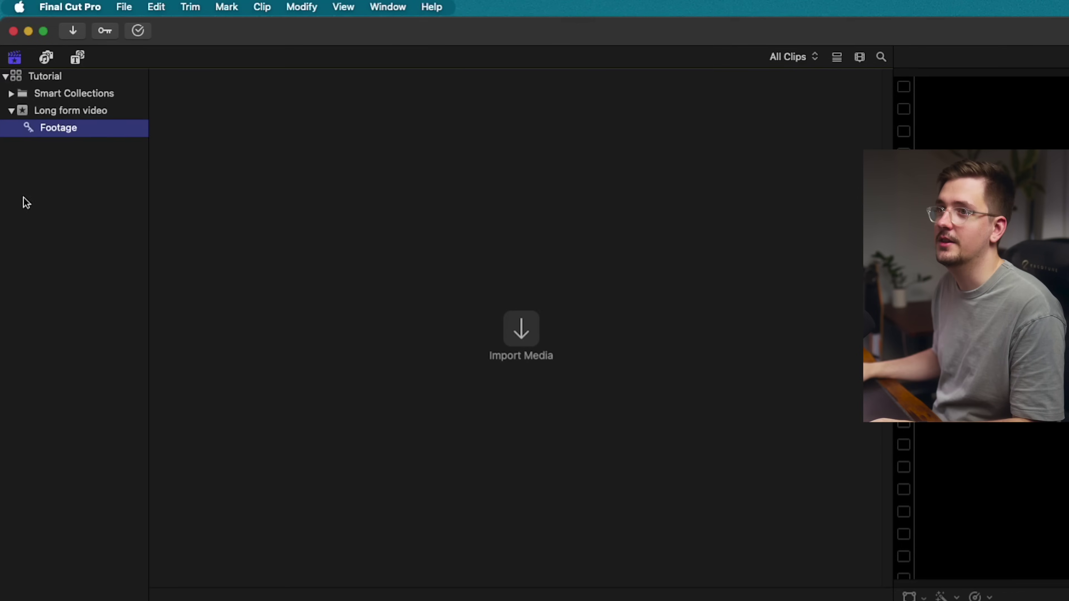
{"action": "right_click", "coordinate": [70, 111]}
{"action": "left_click", "coordinate": [170, 170]}
{"action": "type", "text": "Audio"}
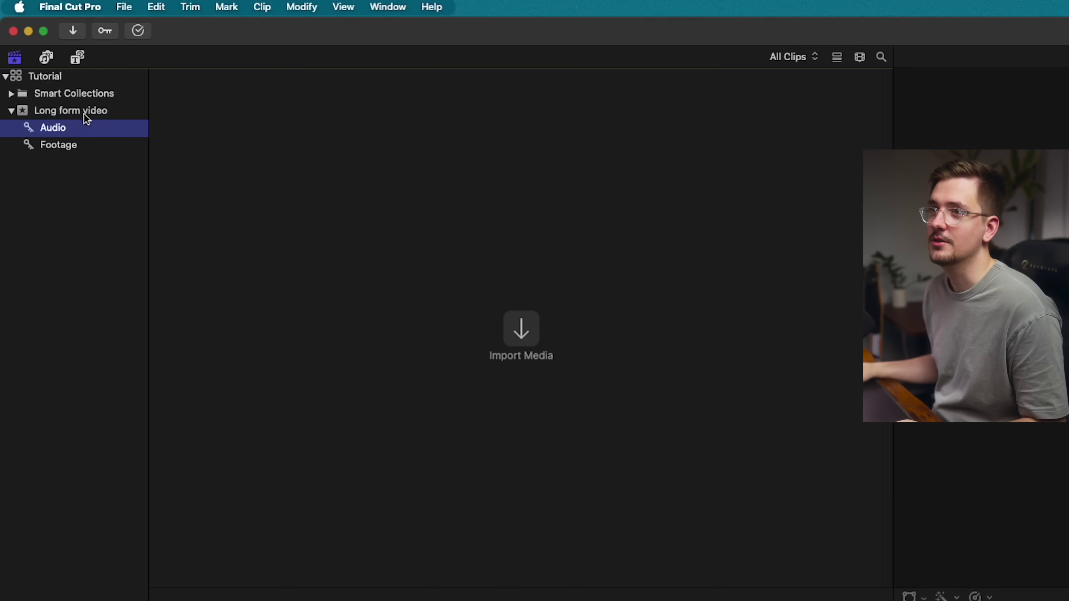
- Add all seven clips of the Long form video event to the Footage keyword collection and show that collection
{"action": "left_click", "coordinate": [86, 112]}
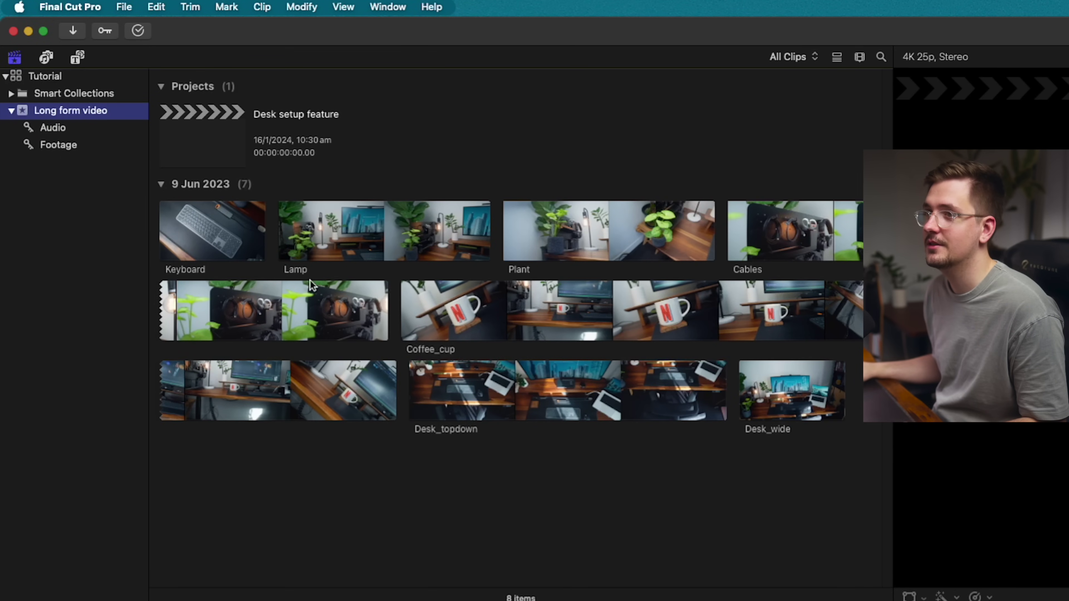
{"action": "left_click", "coordinate": [176, 221]}
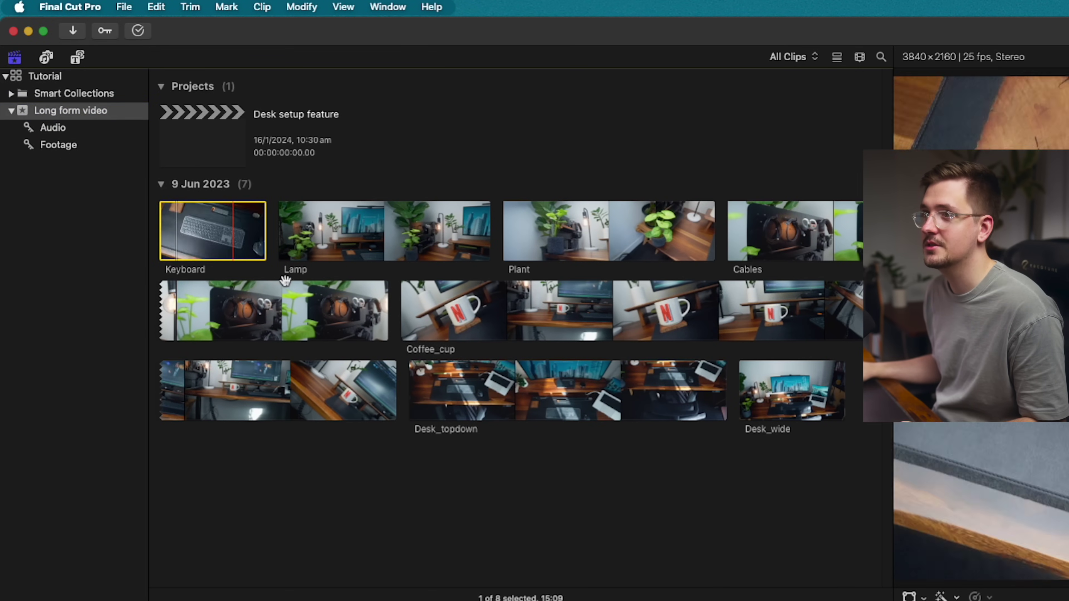
{"action": "left_click", "coordinate": [833, 414], "text": "shift"}
{"action": "left_click_drag", "start_coordinate": [833, 415], "coordinate": [75, 145]}
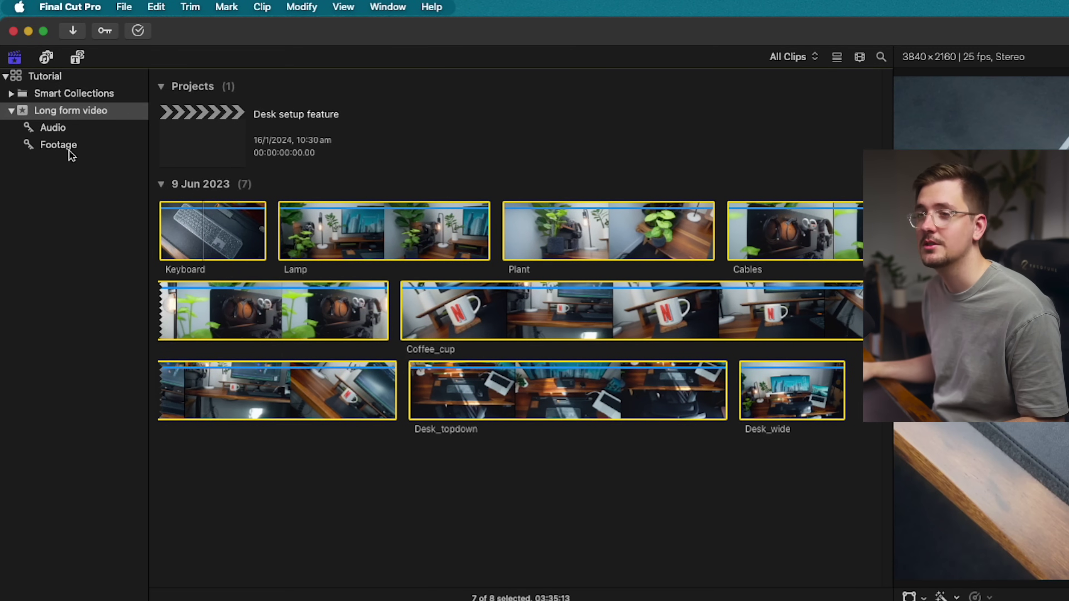
{"action": "left_click", "coordinate": [44, 144]}
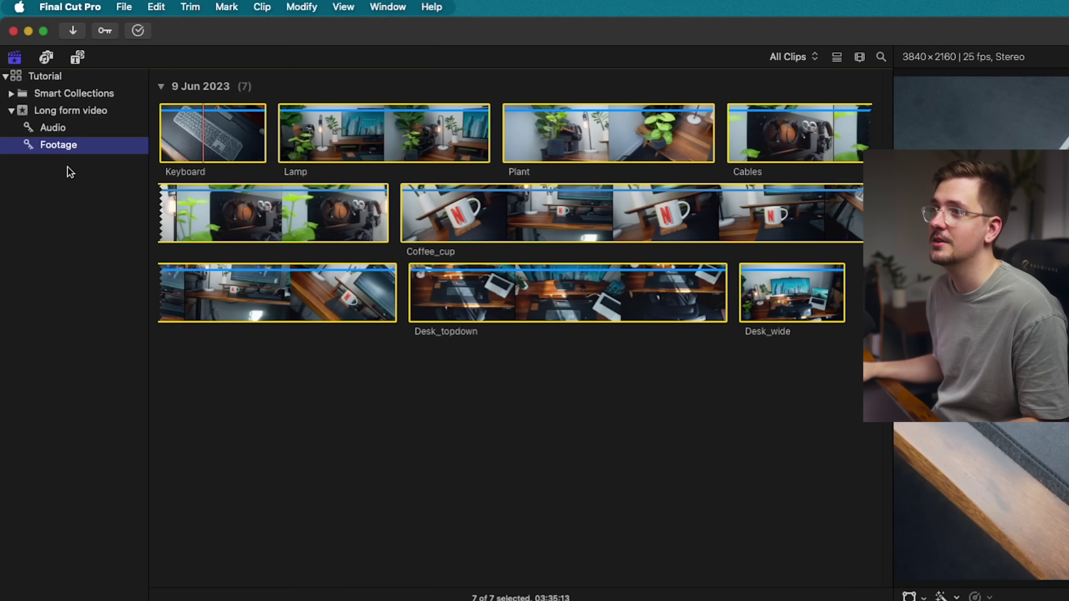
{"action": "left_click", "coordinate": [587, 402]}
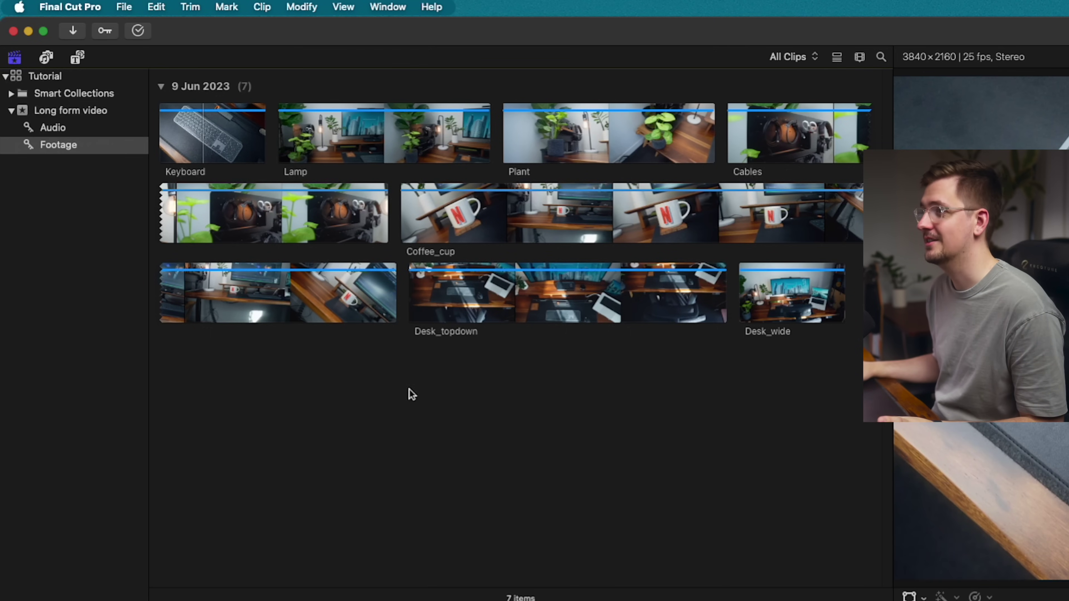
- Preview the Desk_topdown clip, place it at the start of the project timeline and play it
{"action": "left_click", "coordinate": [614, 295]}
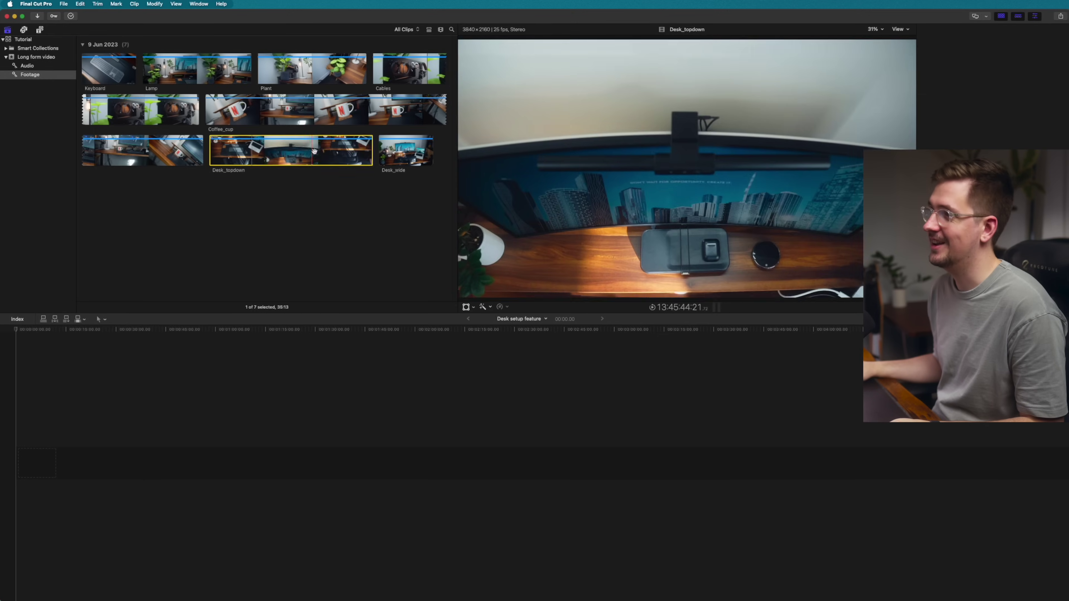
{"action": "key", "text": "j"}
{"action": "key", "text": "j"}
{"action": "key", "text": "j"}
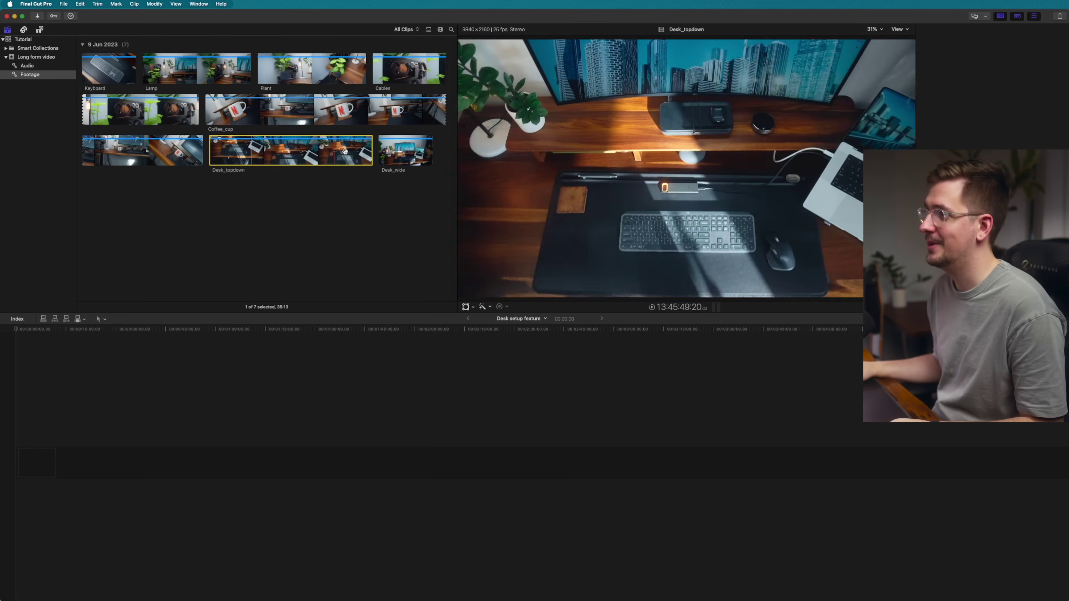
{"action": "key", "text": "super+4"}
{"action": "left_click_drag", "start_coordinate": [247, 204], "coordinate": [46, 450]}
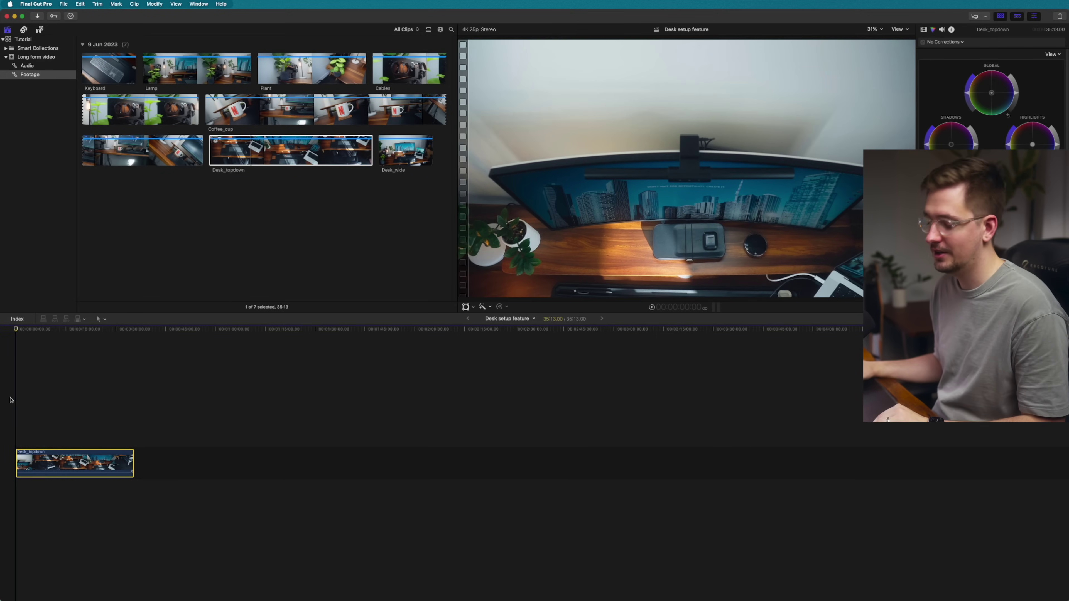
{"action": "key", "text": "space"}
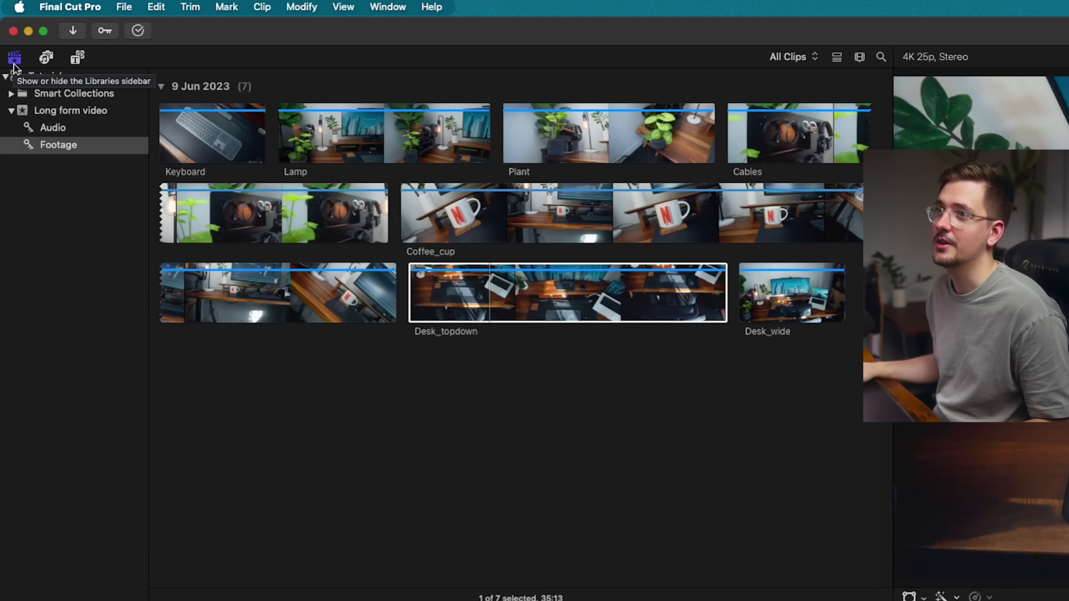
- Look at the Photos albums among the photo, video and audio sources
{"action": "left_click", "coordinate": [47, 58]}
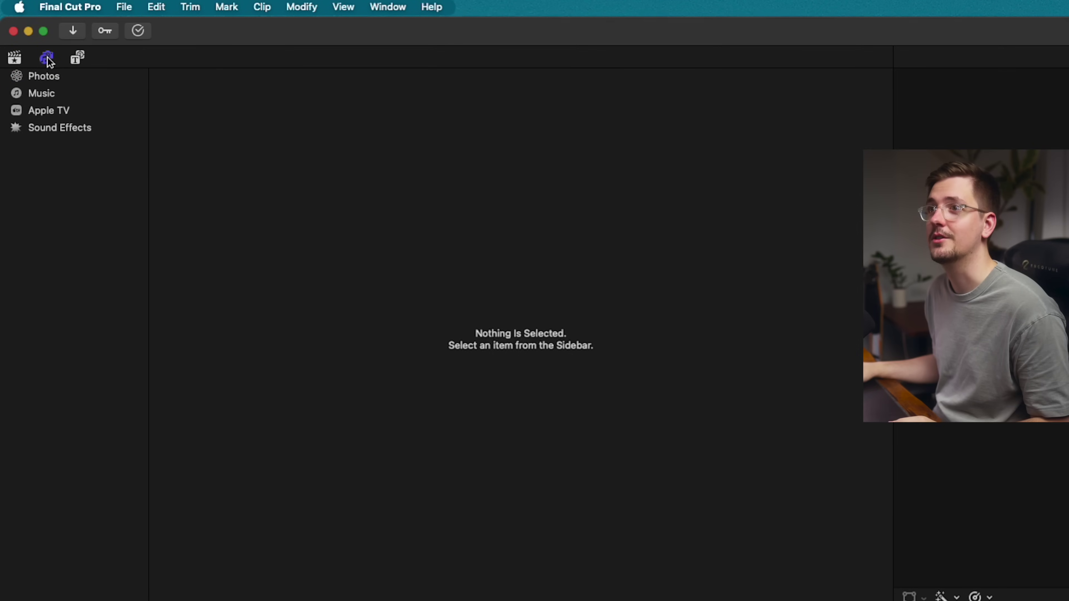
{"action": "left_click", "coordinate": [47, 80]}
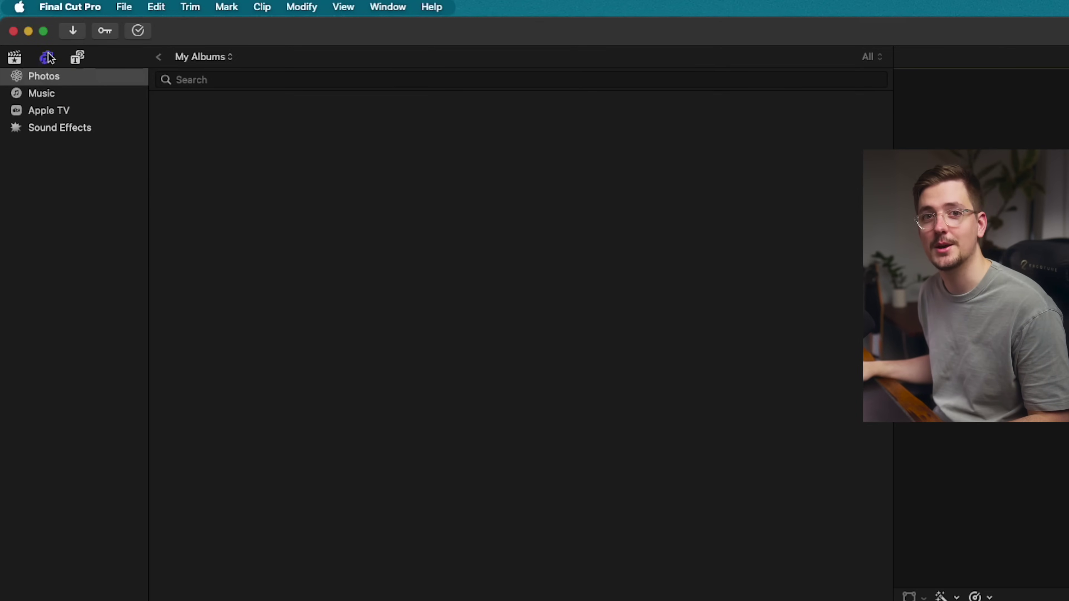
- Browse the available sound effects and the installed titles and generators
{"action": "left_click", "coordinate": [67, 128]}
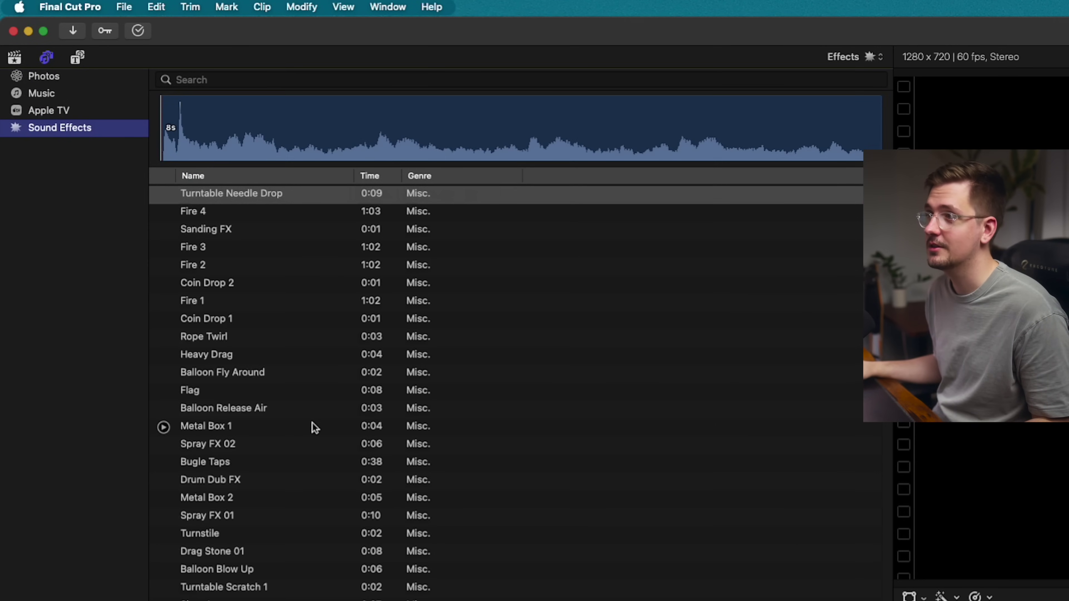
{"action": "scroll", "coordinate": [314, 427], "scroll_direction": "down", "scroll_amount": 15}
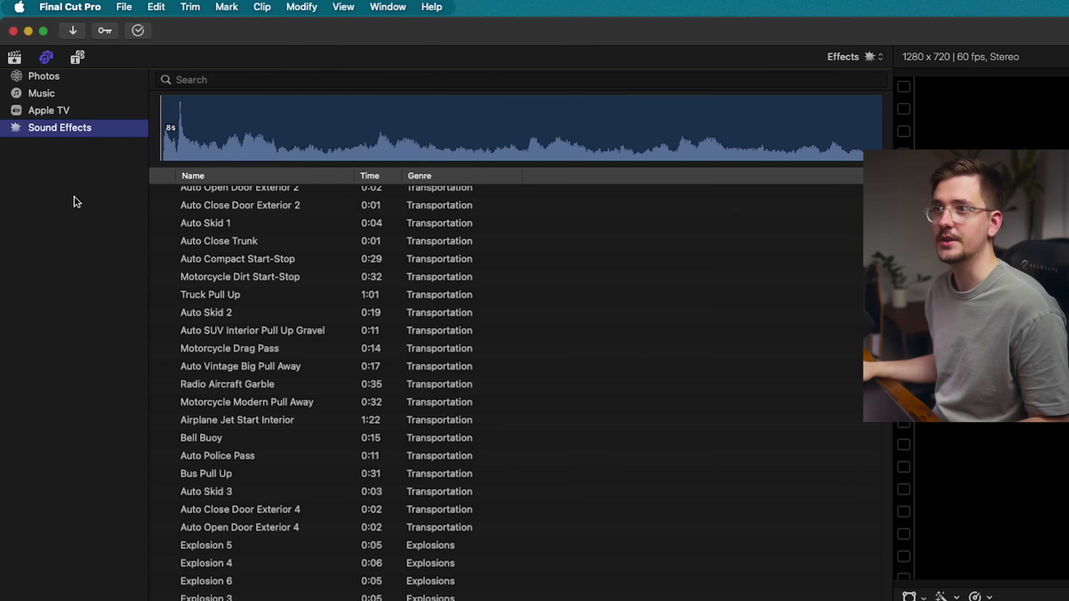
{"action": "left_click", "coordinate": [76, 57]}
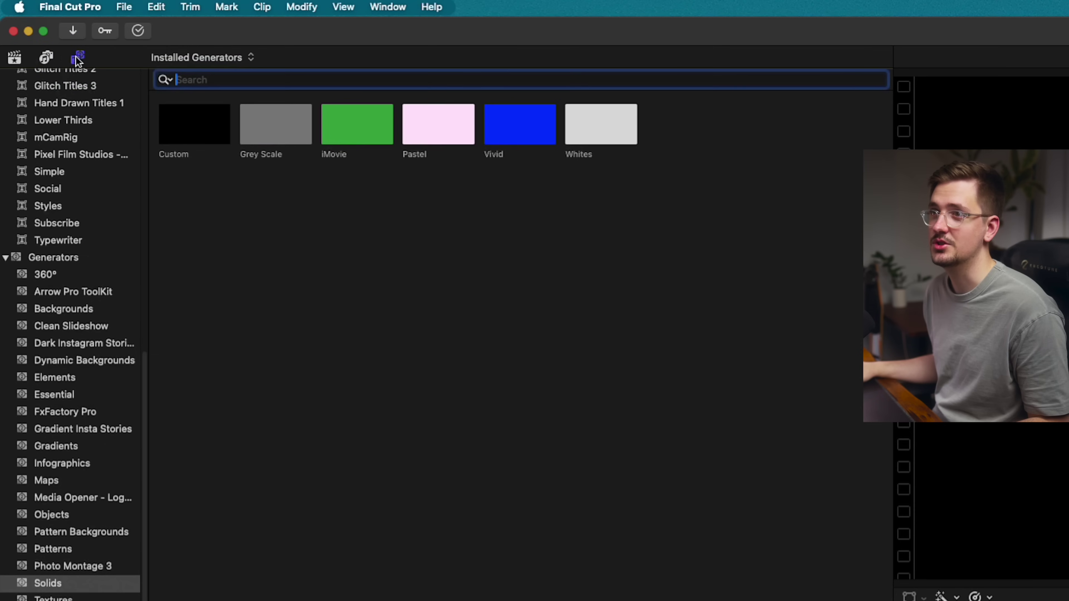
{"action": "scroll", "coordinate": [62, 325], "scroll_direction": "up", "scroll_amount": 20}
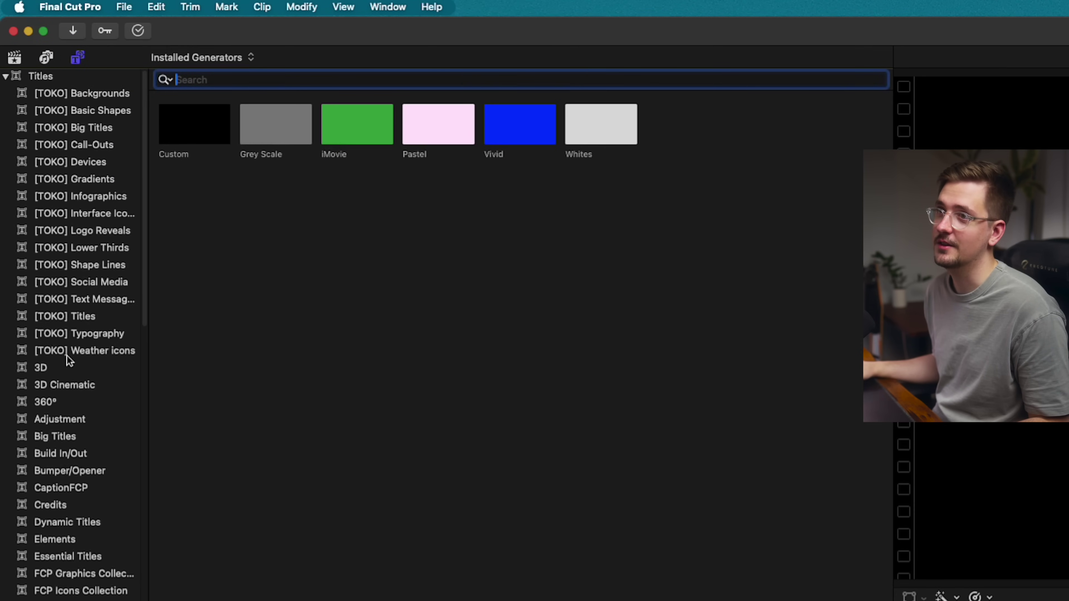
{"action": "left_click", "coordinate": [57, 78]}
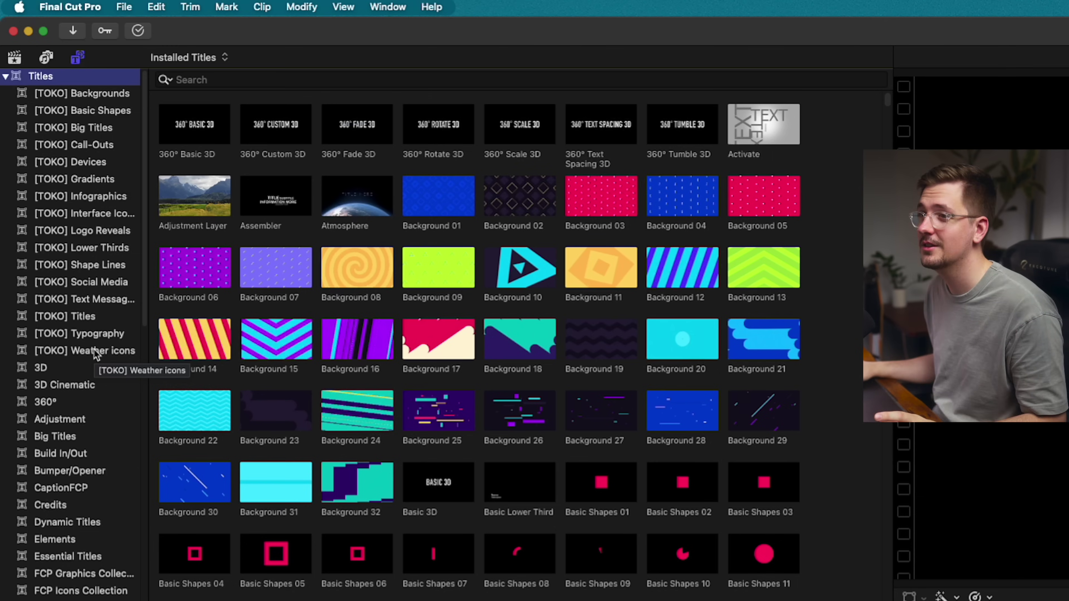
{"action": "scroll", "coordinate": [448, 390], "scroll_direction": "down", "scroll_amount": 10}
{"action": "scroll", "coordinate": [448, 388], "scroll_direction": "down", "scroll_amount": 15}
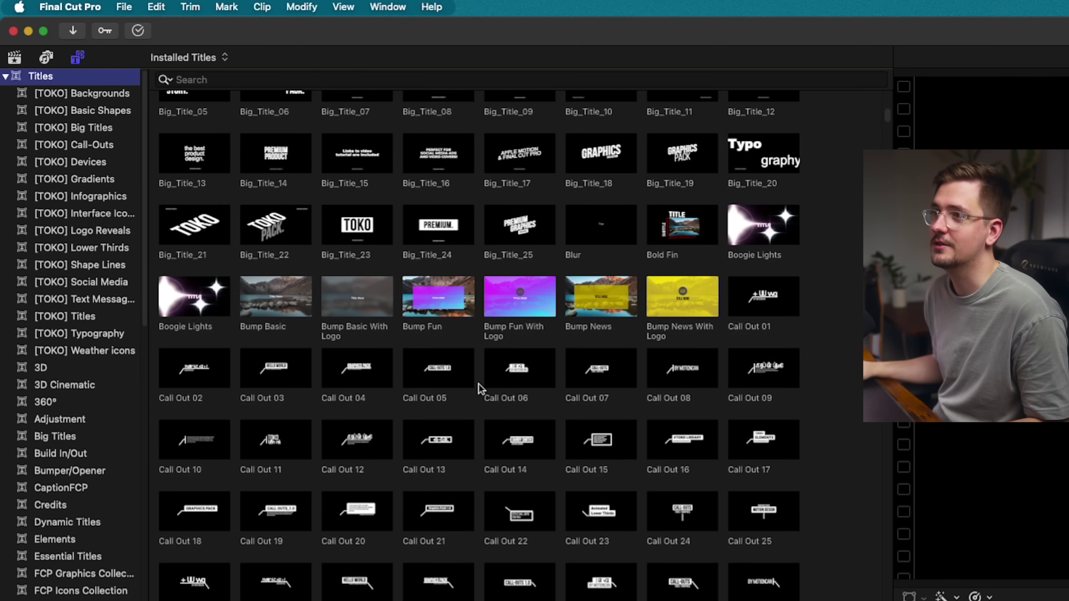
{"action": "scroll", "coordinate": [84, 410], "scroll_direction": "down", "scroll_amount": 10}
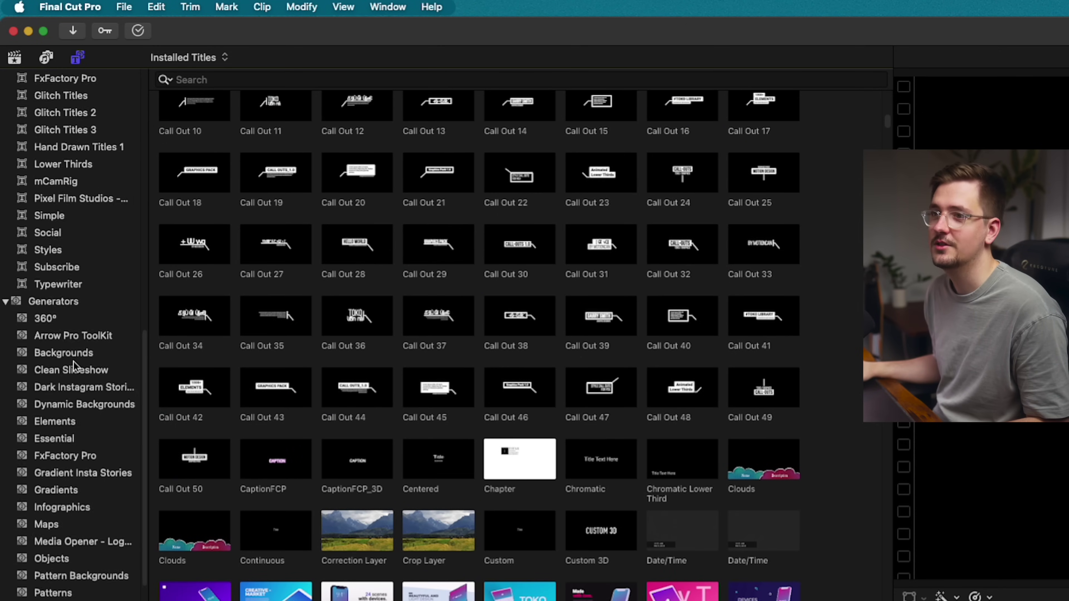
{"action": "scroll", "coordinate": [86, 413], "scroll_direction": "up", "scroll_amount": 12}
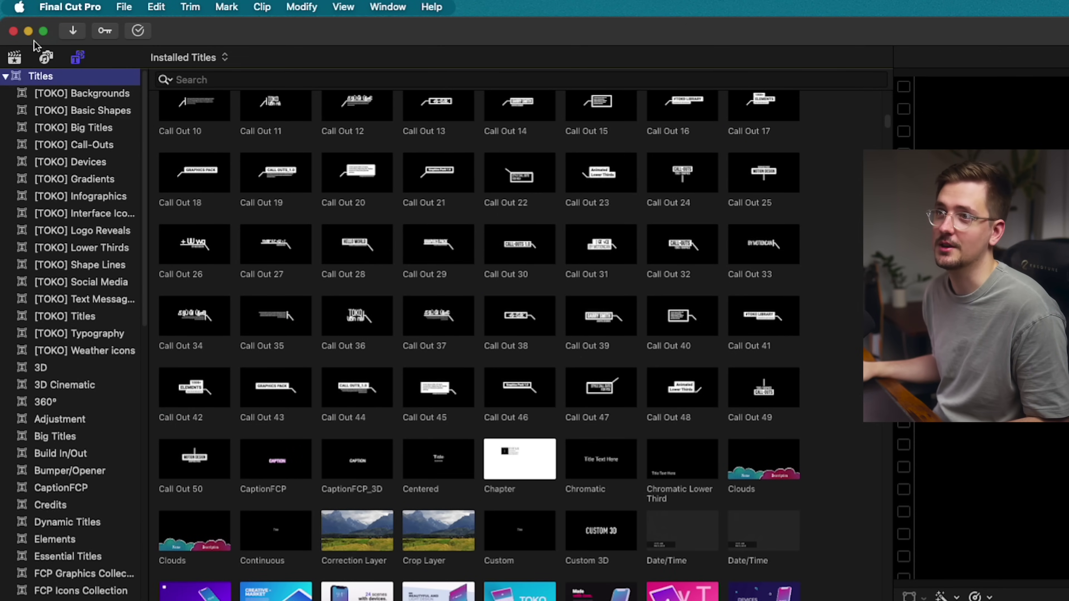
- Return to the library's clips and show the Audio and the Footage keyword collections in turn
{"action": "left_click", "coordinate": [16, 58]}
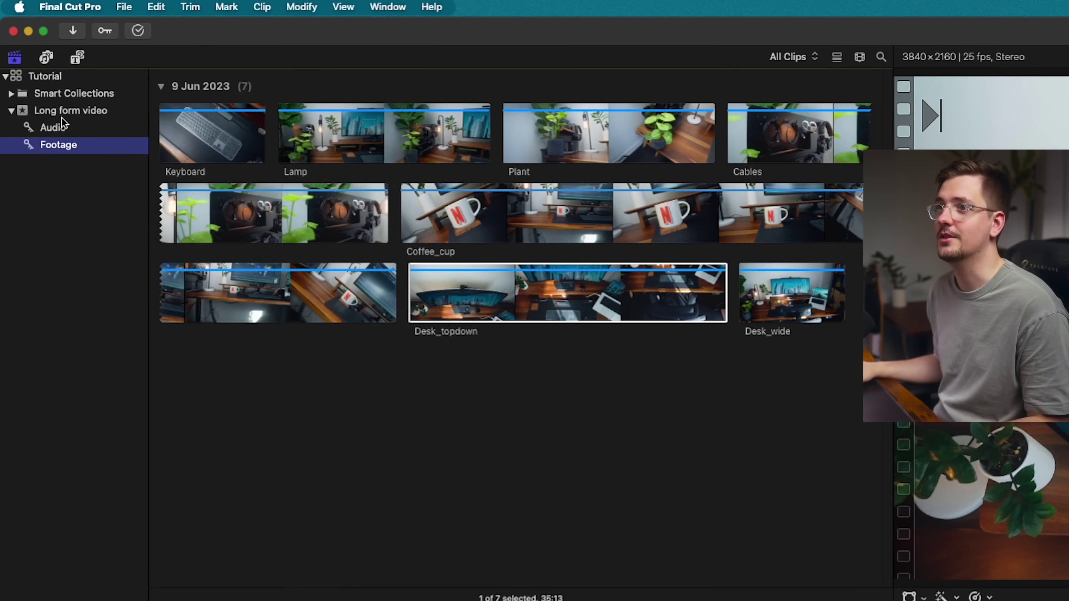
{"action": "left_click", "coordinate": [68, 127]}
{"action": "left_click", "coordinate": [67, 145]}
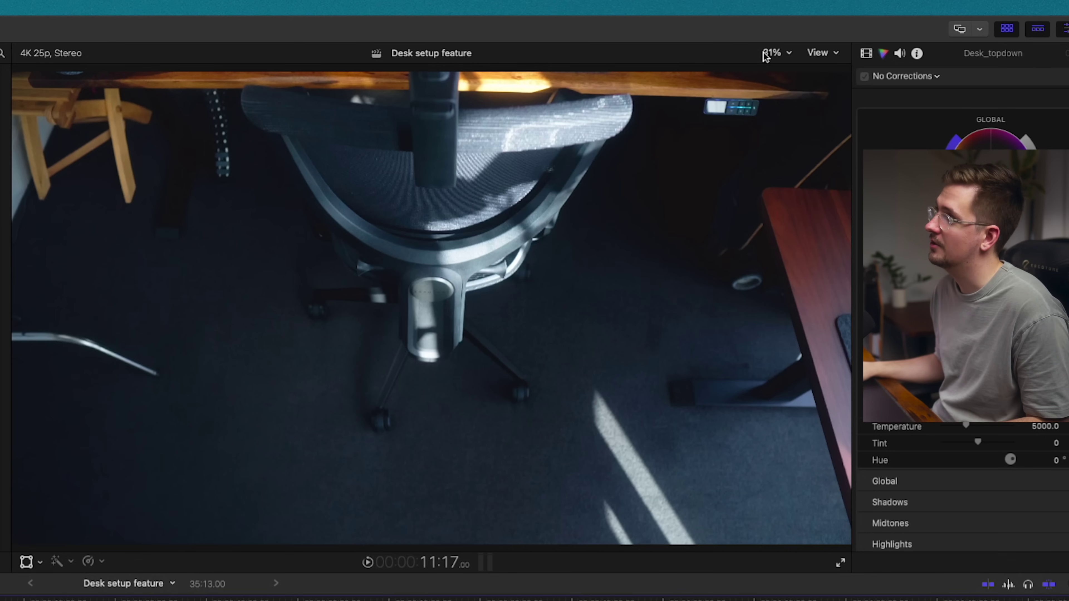
- Inspect the Desk_topdown frame in the viewer at 200% and return the zoom to Fit
{"action": "left_click", "coordinate": [790, 57]}
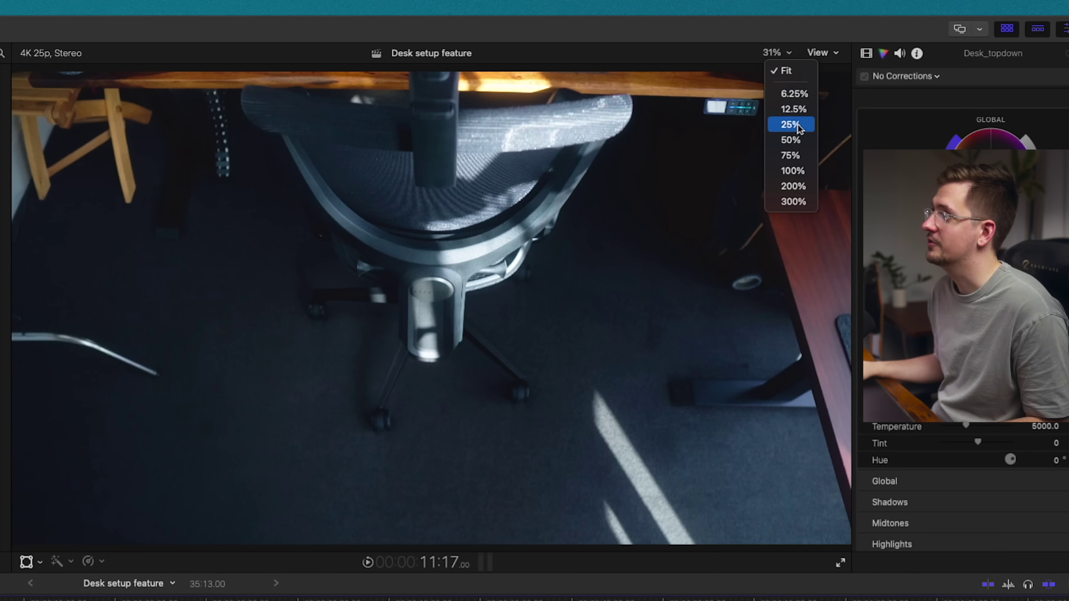
{"action": "left_click", "coordinate": [797, 187]}
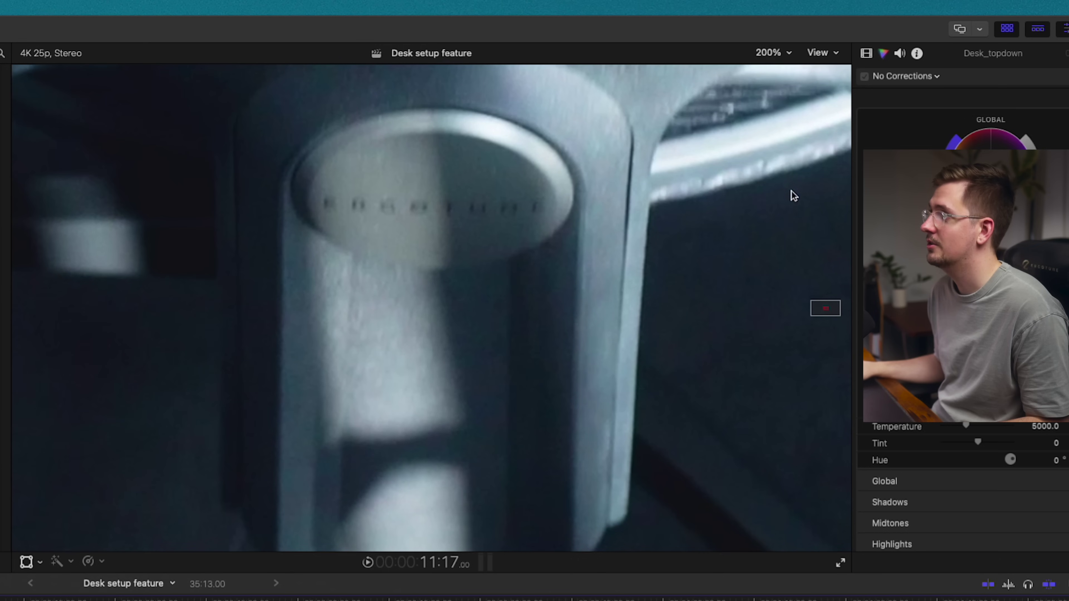
{"action": "left_click_drag", "start_coordinate": [826, 313], "coordinate": [826, 312]}
{"action": "left_click", "coordinate": [768, 53]}
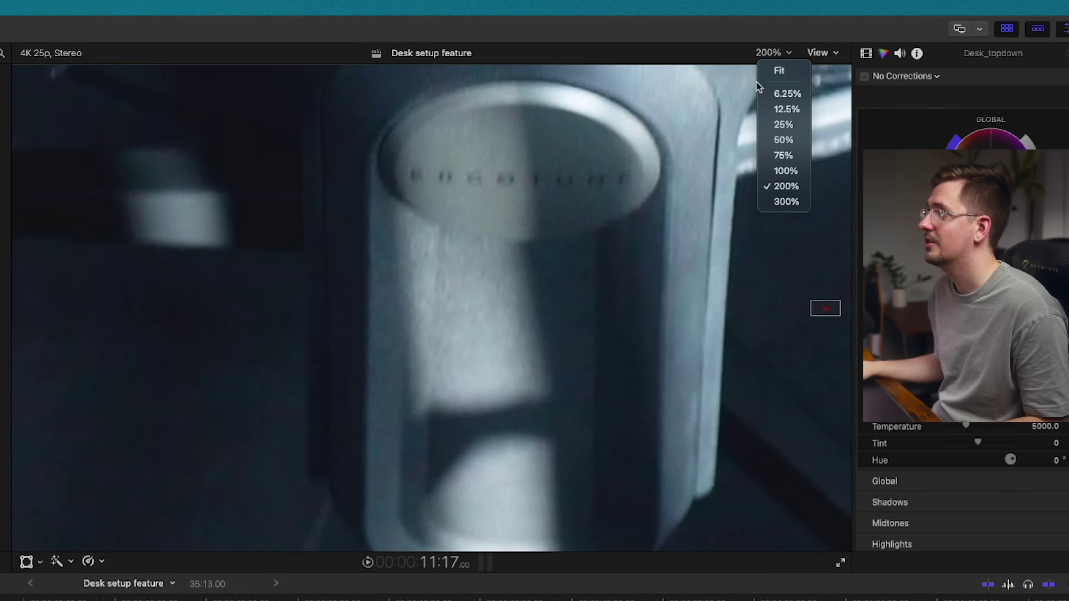
{"action": "left_click", "coordinate": [779, 70]}
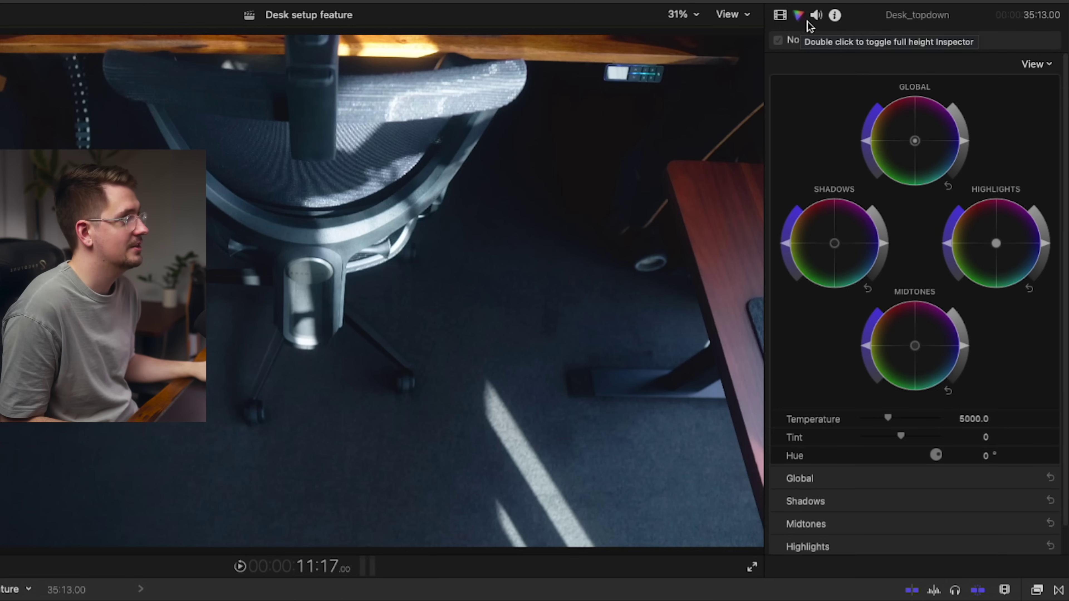
- Expand the inspector to full height and show the Desk_topdown clip's video properties
{"action": "double_click", "coordinate": [916, 17]}
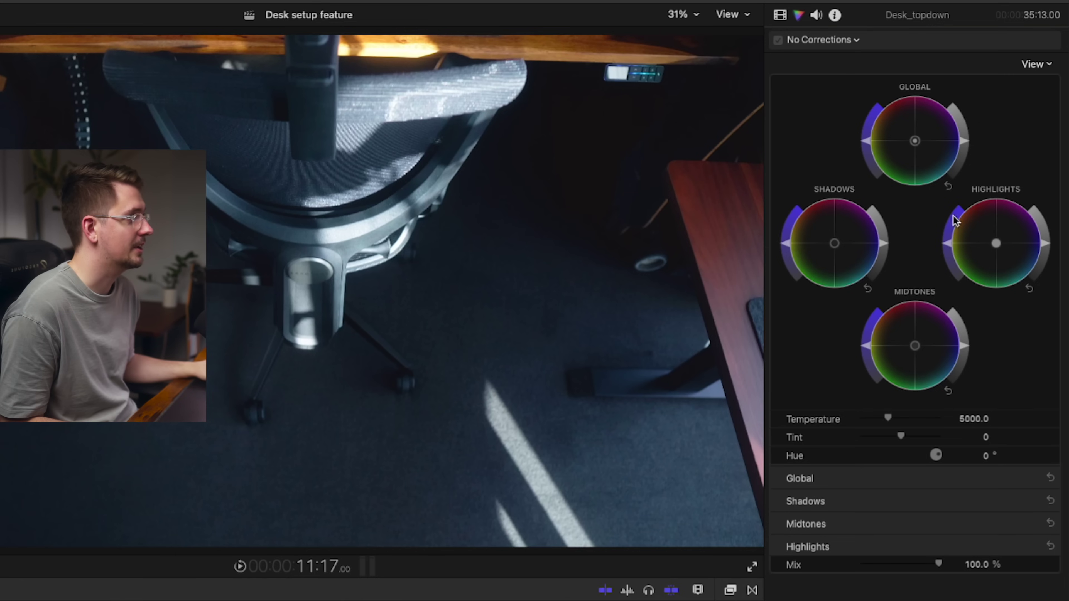
{"action": "left_click", "coordinate": [781, 17]}
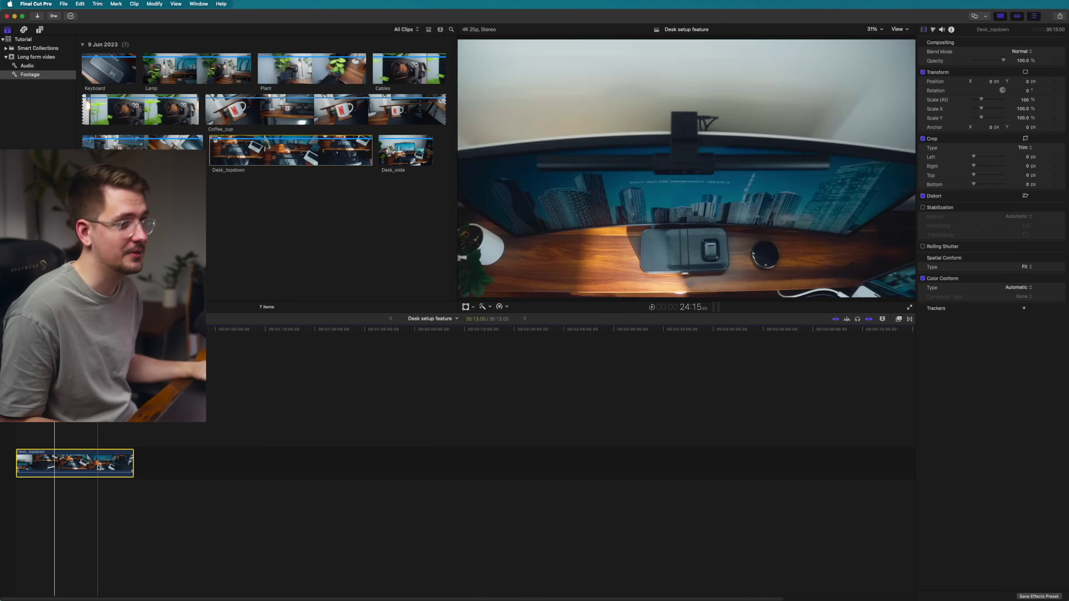
- Append the Coffee_cup clip from the Footage collection to the end of the timeline
{"action": "left_click", "coordinate": [280, 103]}
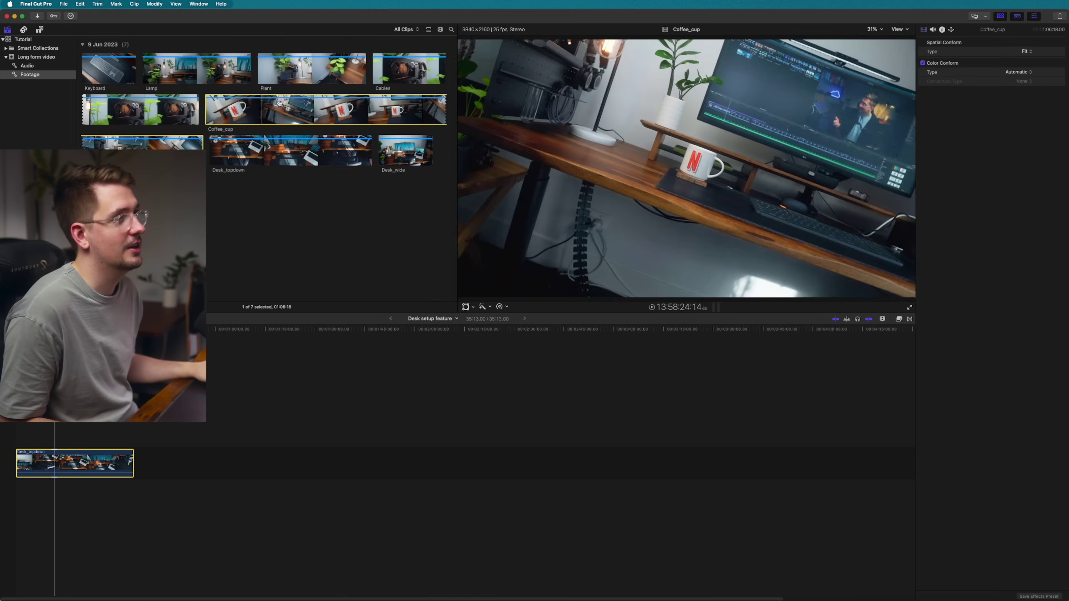
{"action": "key", "text": "e"}
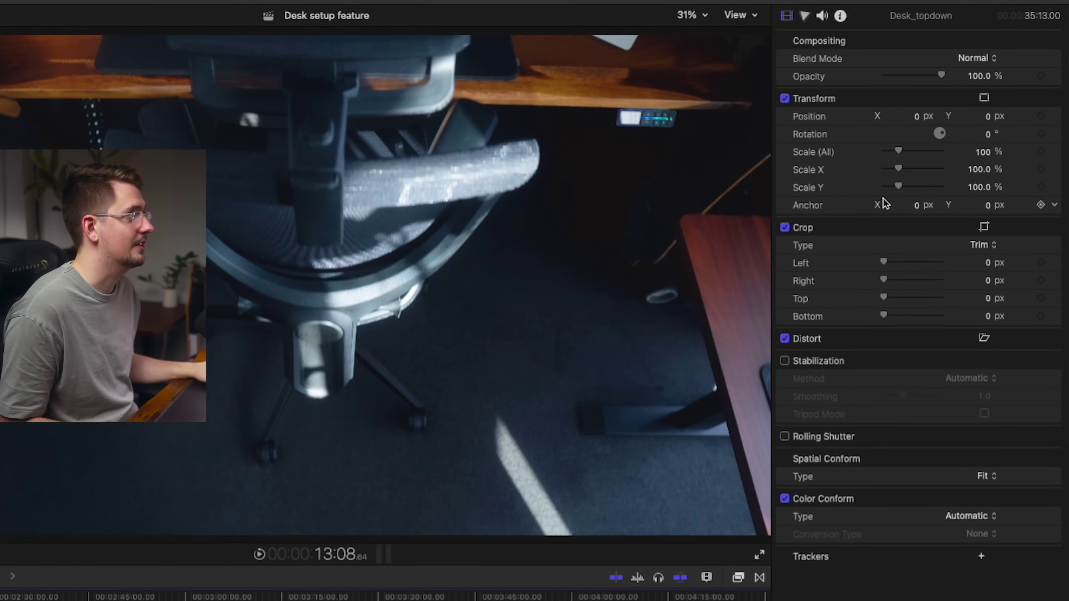
- Try out the transform and left crop settings of the Desk_topdown clip and look at its blend modes
{"action": "left_click_drag", "start_coordinate": [981, 100], "coordinate": [985, 98]}
{"action": "left_click_drag", "start_coordinate": [902, 153], "coordinate": [974, 156]}
{"action": "mouse_move", "coordinate": [987, 120]}
{"action": "left_mouse_down"}
{"action": "mouse_move", "coordinate": [977, 110]}
{"action": "mouse_move", "coordinate": [850, 112]}
{"action": "mouse_move", "coordinate": [979, 126]}
{"action": "mouse_move", "coordinate": [985, 136]}
{"action": "mouse_move", "coordinate": [976, 137]}
{"action": "left_mouse_up"}
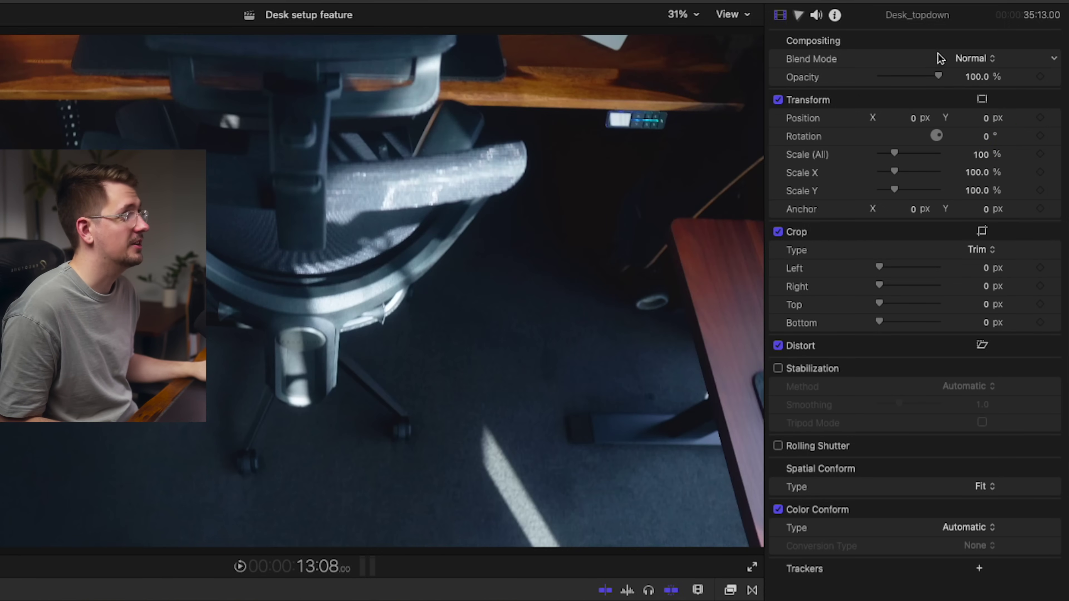
{"action": "left_click", "coordinate": [989, 62]}
{"action": "left_click", "coordinate": [893, 53]}
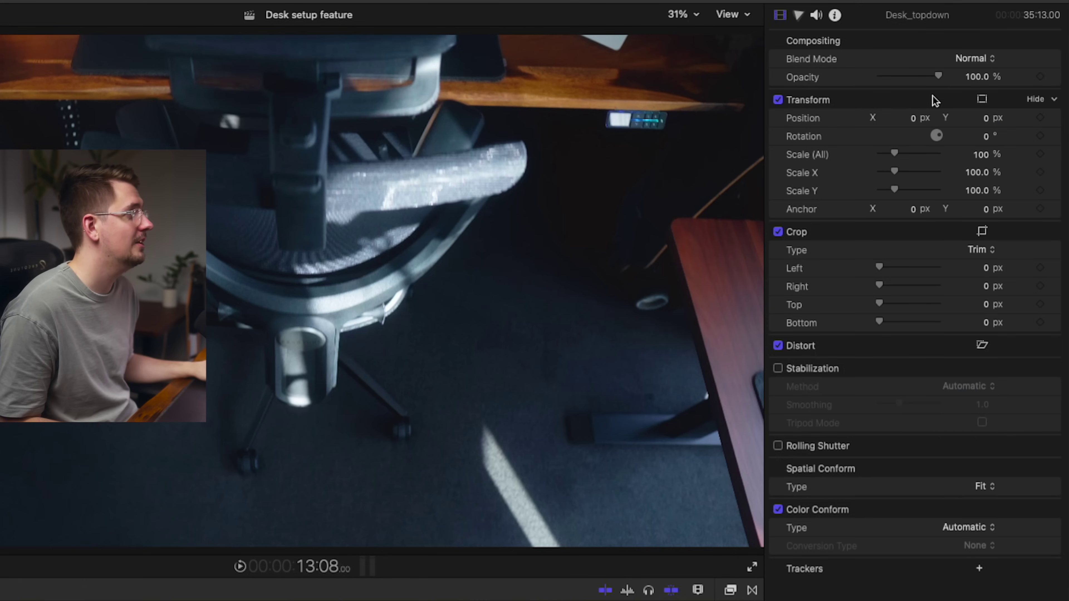
{"action": "left_click_drag", "start_coordinate": [886, 271], "coordinate": [864, 271]}
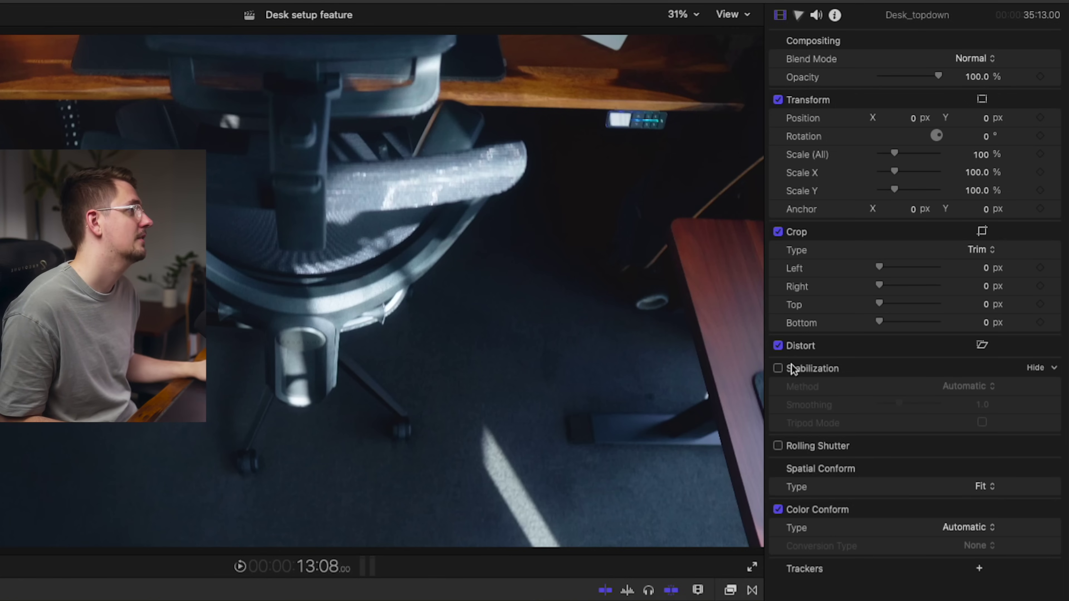
- Try out the shadows colour wheel and the temperature setting on the Desk_topdown clip
{"action": "left_click", "coordinate": [800, 17]}
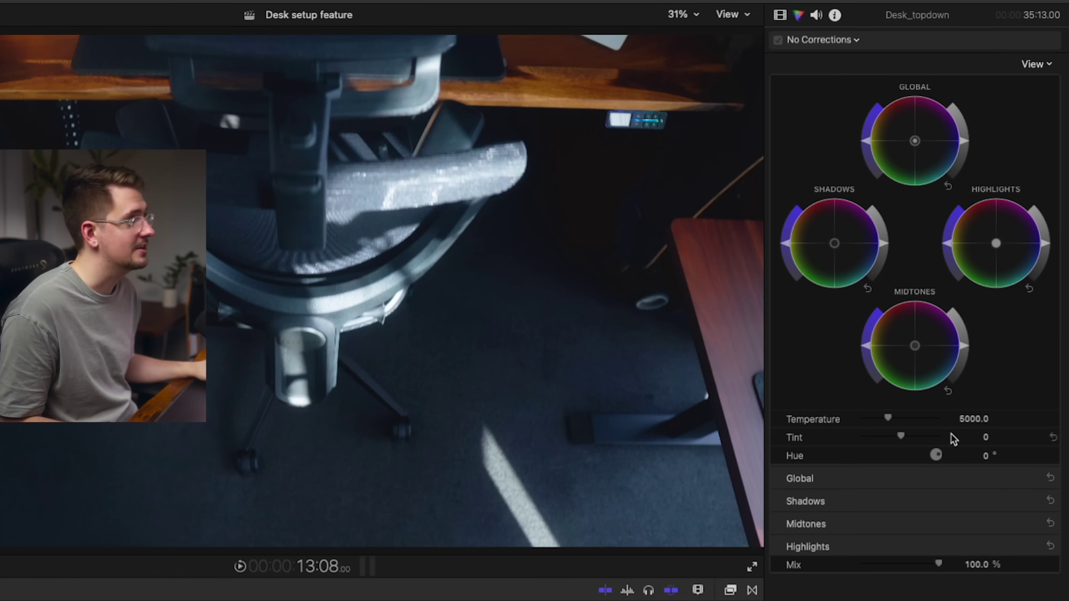
{"action": "left_click_drag", "start_coordinate": [834, 243], "coordinate": [962, 219]}
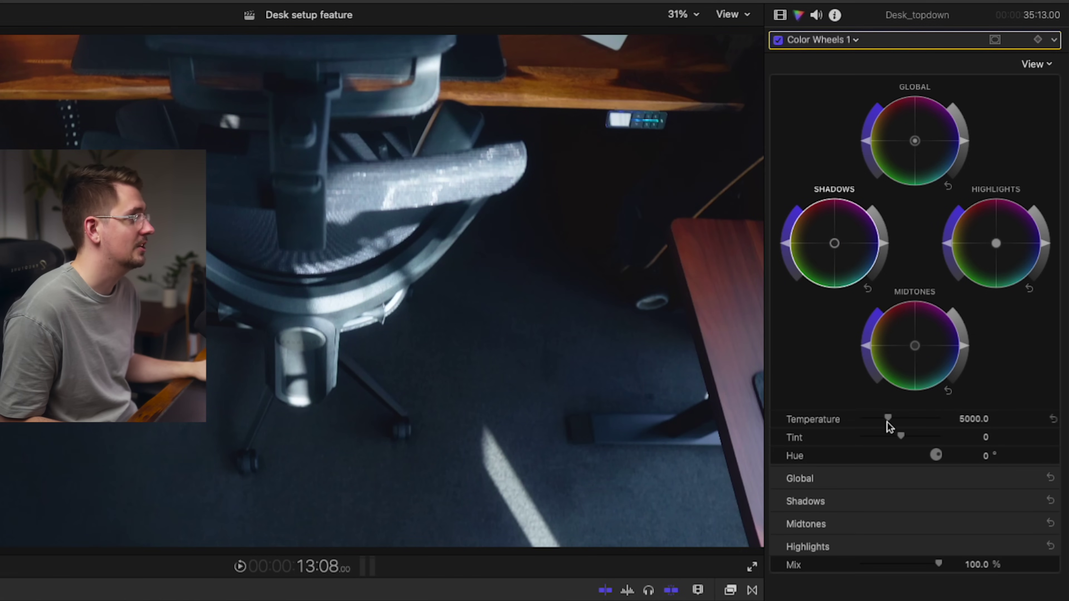
{"action": "left_click_drag", "start_coordinate": [904, 421], "coordinate": [880, 436]}
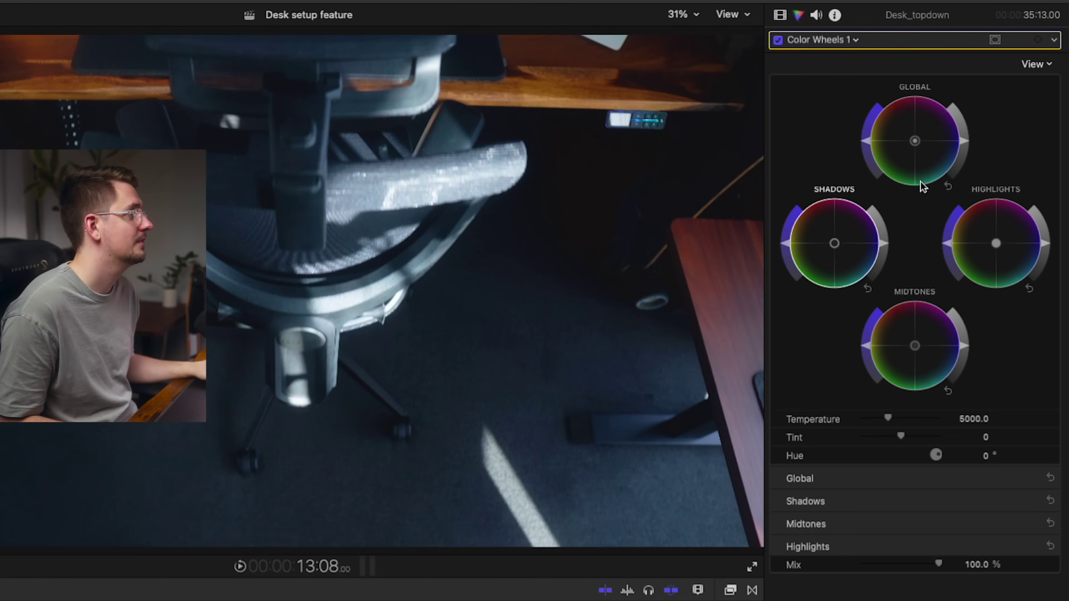
- Set the Desk_topdown clip's audio volume to 2.6 dB and show the clip's file information
{"action": "left_click", "coordinate": [817, 16]}
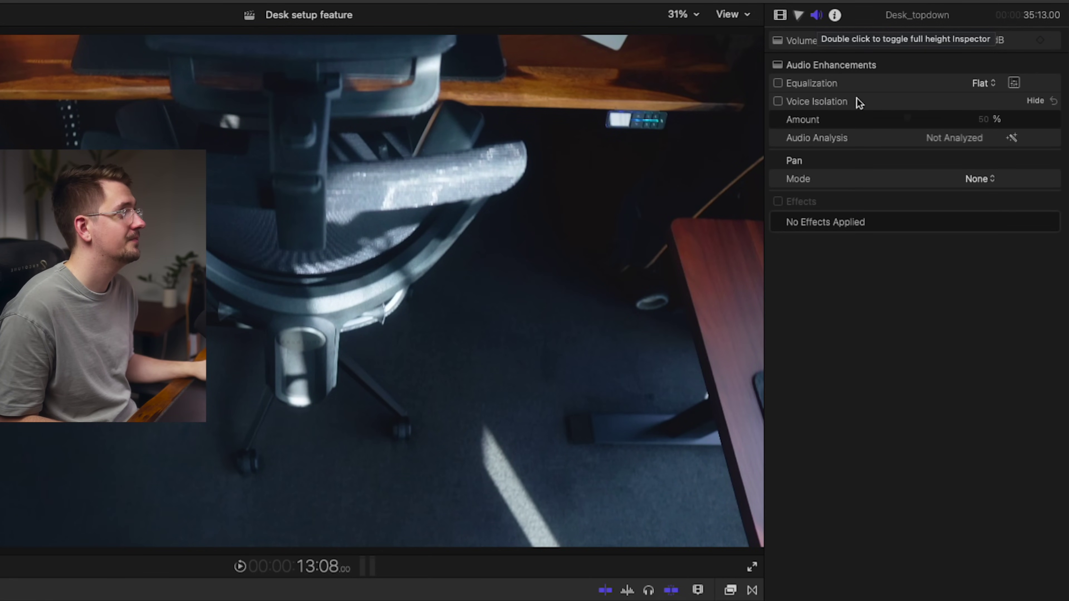
{"action": "left_click_drag", "start_coordinate": [918, 36], "coordinate": [887, 41]}
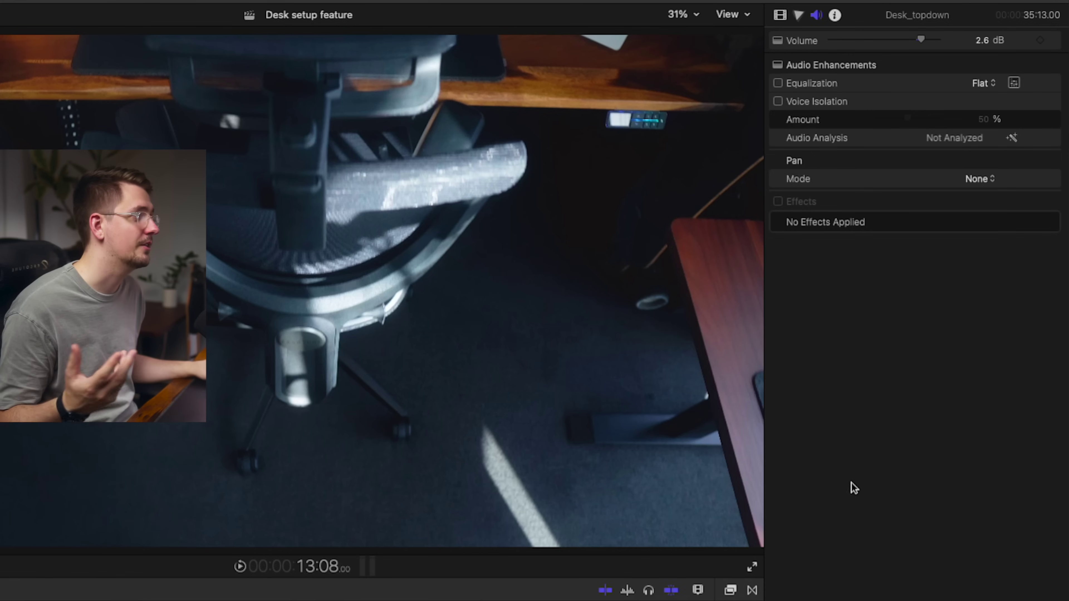
{"action": "left_click", "coordinate": [835, 15]}
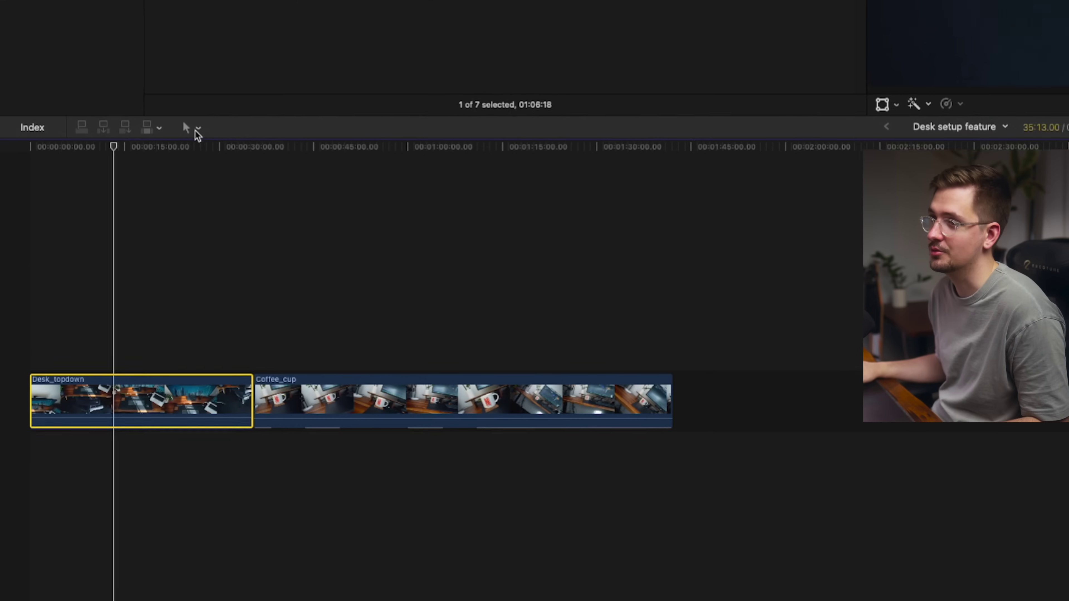
- Look at the timeline editing tools and switch to the Blade tool
{"action": "left_click", "coordinate": [105, 320]}
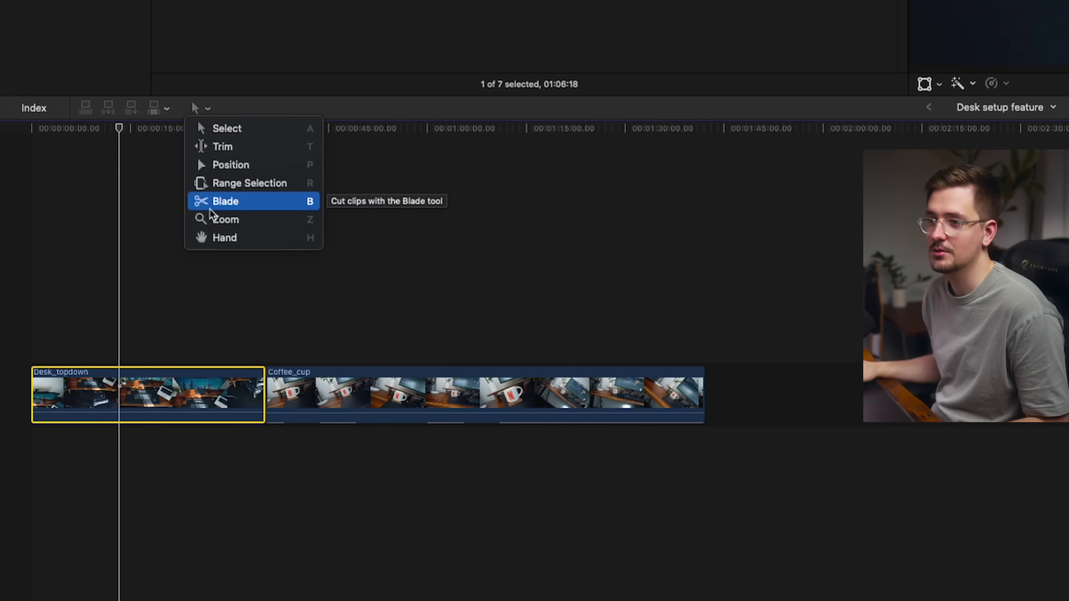
{"action": "left_click", "coordinate": [127, 202]}
{"action": "key", "text": "b"}
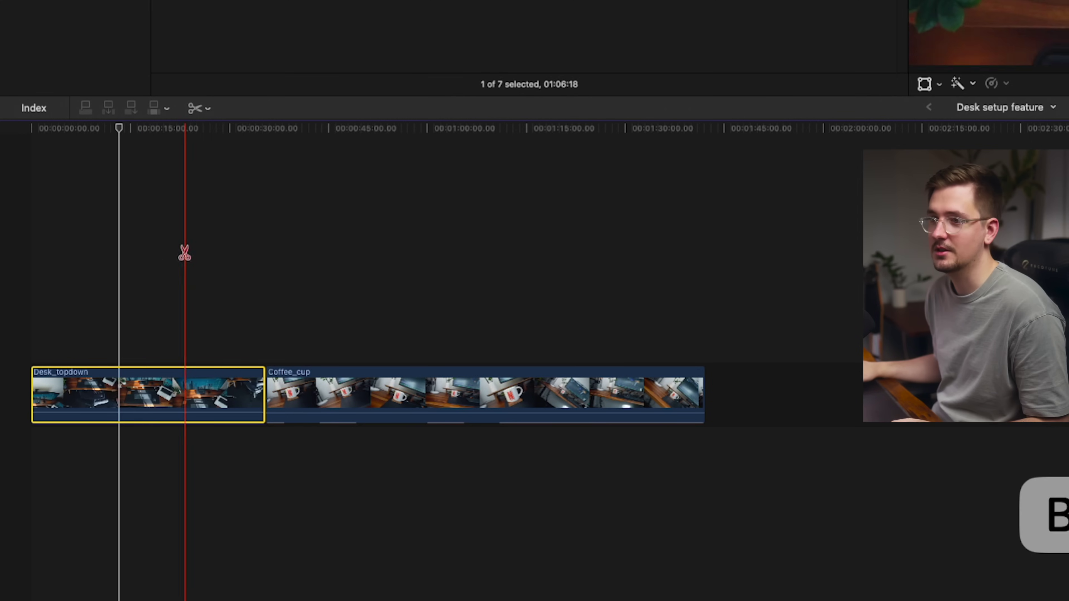
- Return to the Select tool, select the Coffee_cup clip and try moving it earlier on the timeline
{"action": "key", "text": "a"}
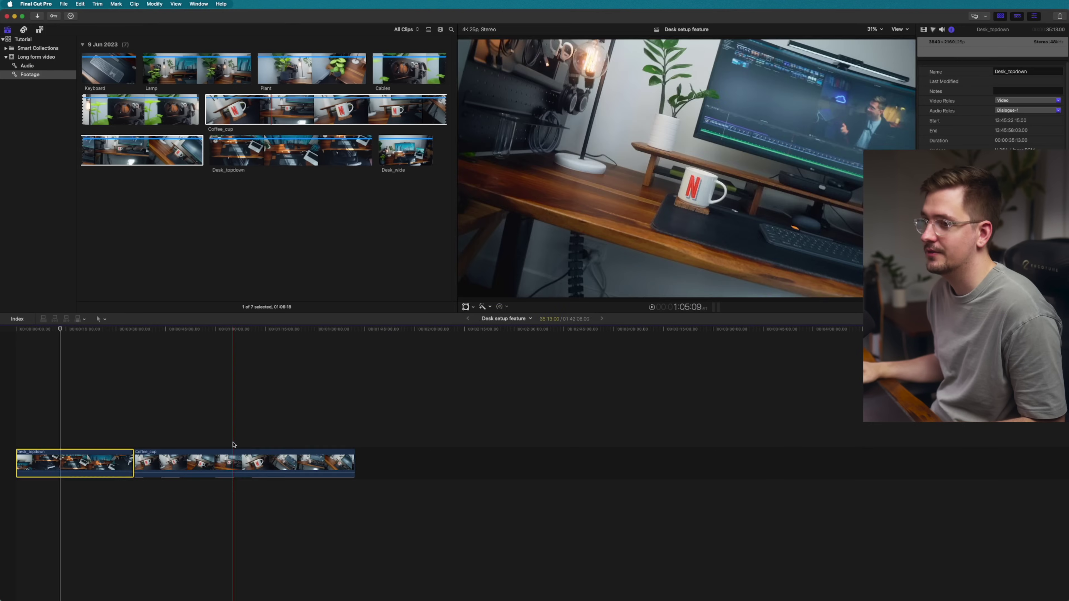
{"action": "left_click_drag", "start_coordinate": [207, 463], "coordinate": [176, 461]}
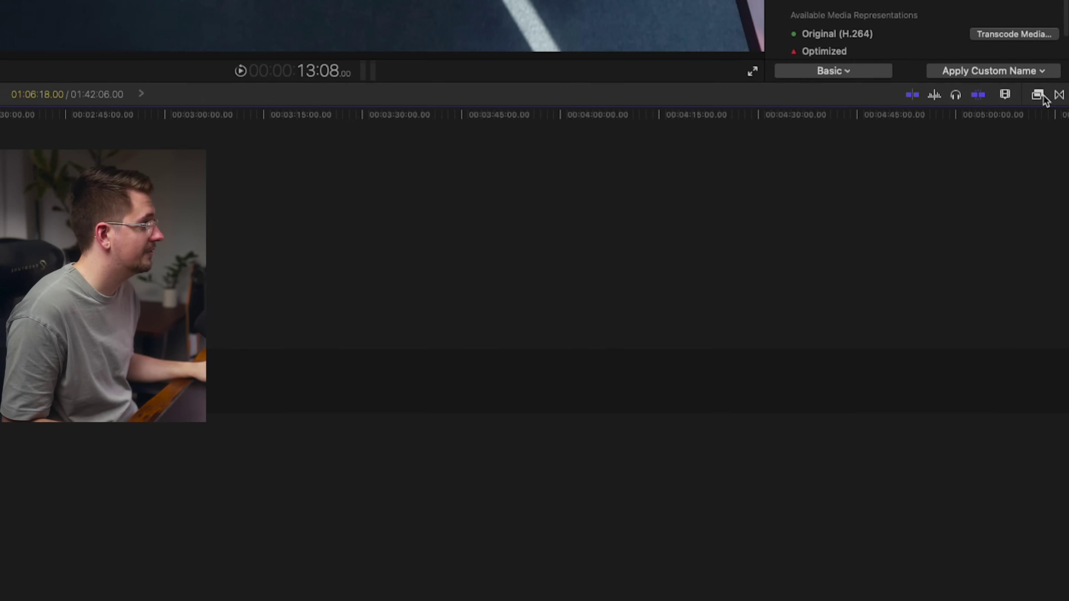
- Show the effects browser beside the timeline and look through its video and audio effects
{"action": "left_click", "coordinate": [1038, 96]}
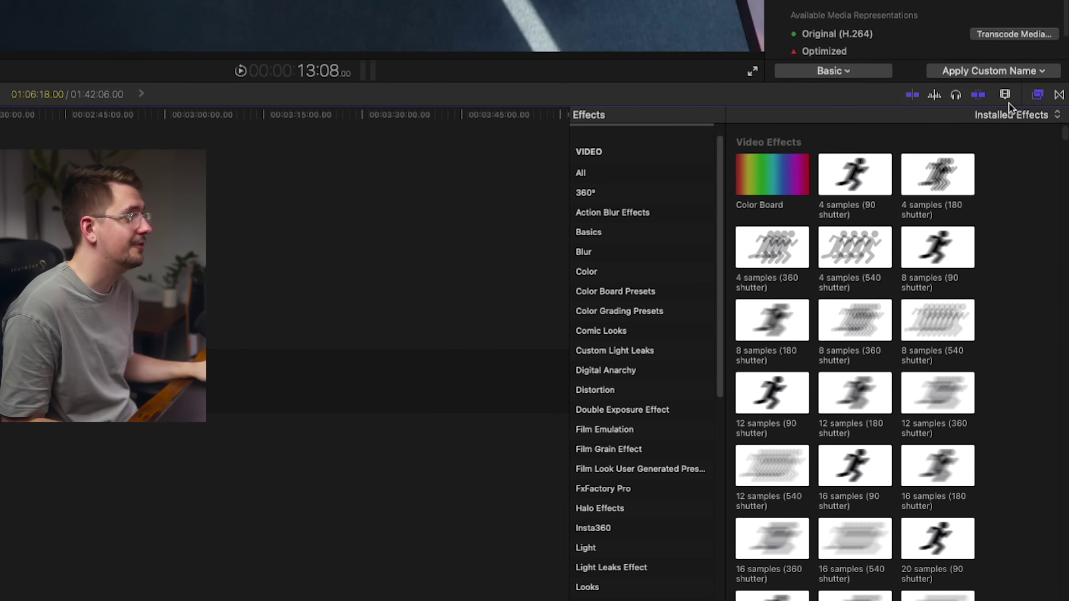
{"action": "scroll", "coordinate": [645, 391], "scroll_direction": "down", "scroll_amount": 10}
{"action": "scroll", "coordinate": [646, 391], "scroll_direction": "up", "scroll_amount": 12}
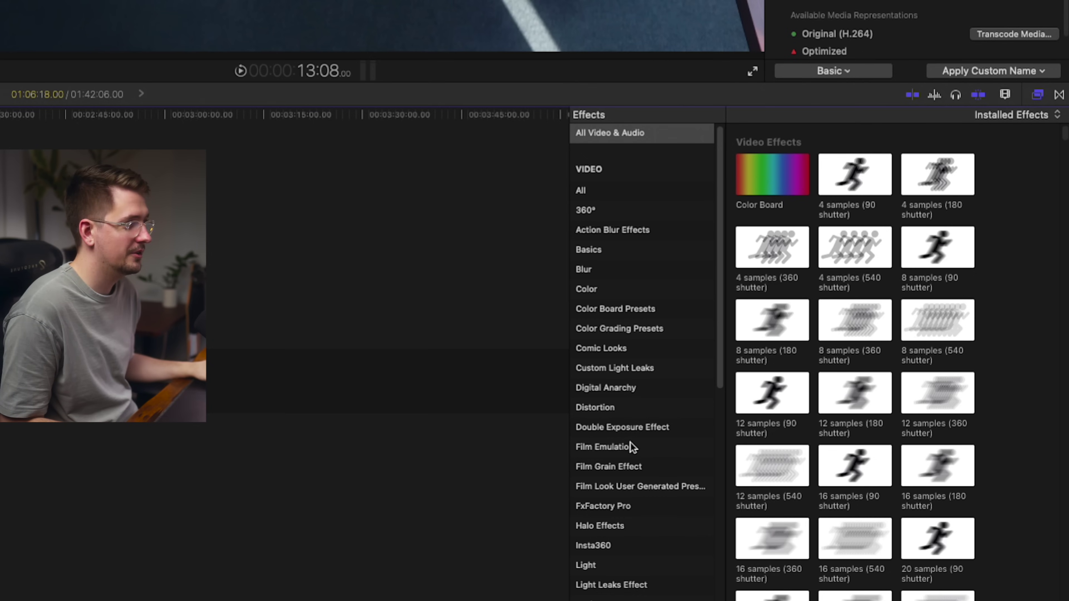
{"action": "scroll", "coordinate": [633, 463], "scroll_direction": "down", "scroll_amount": 10}
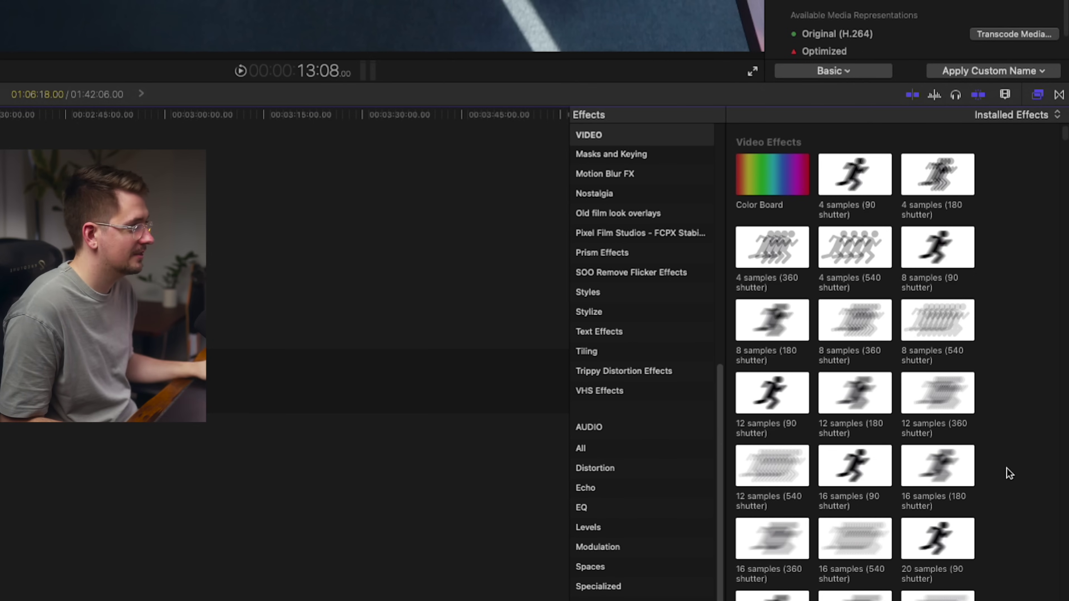
{"action": "scroll", "coordinate": [859, 485], "scroll_direction": "down", "scroll_amount": 15}
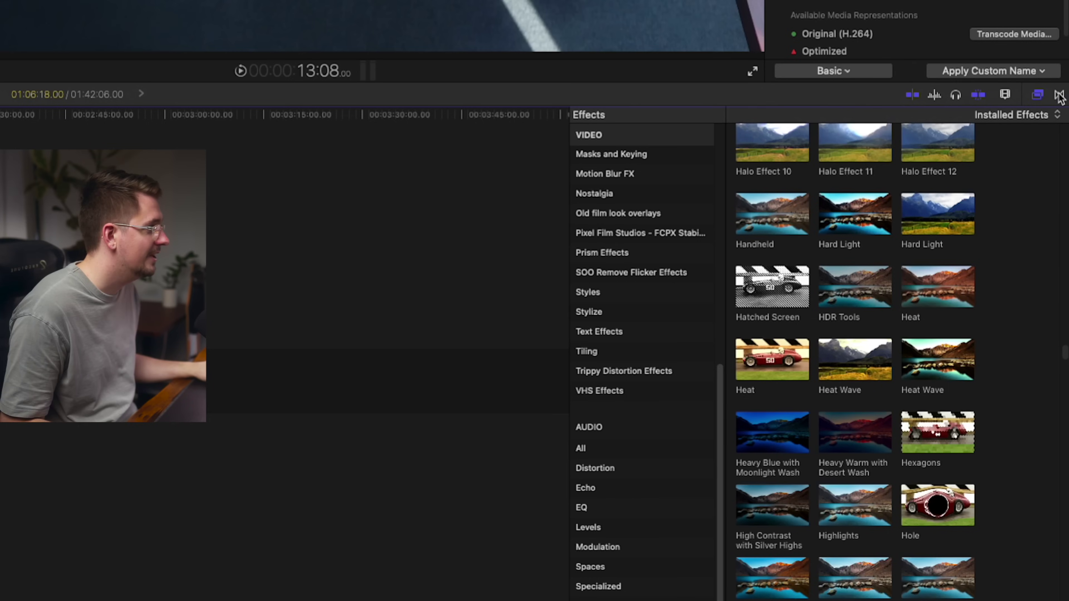
- Show the transitions browser beside the timeline and look through the installed transitions
{"action": "left_click", "coordinate": [1059, 96]}
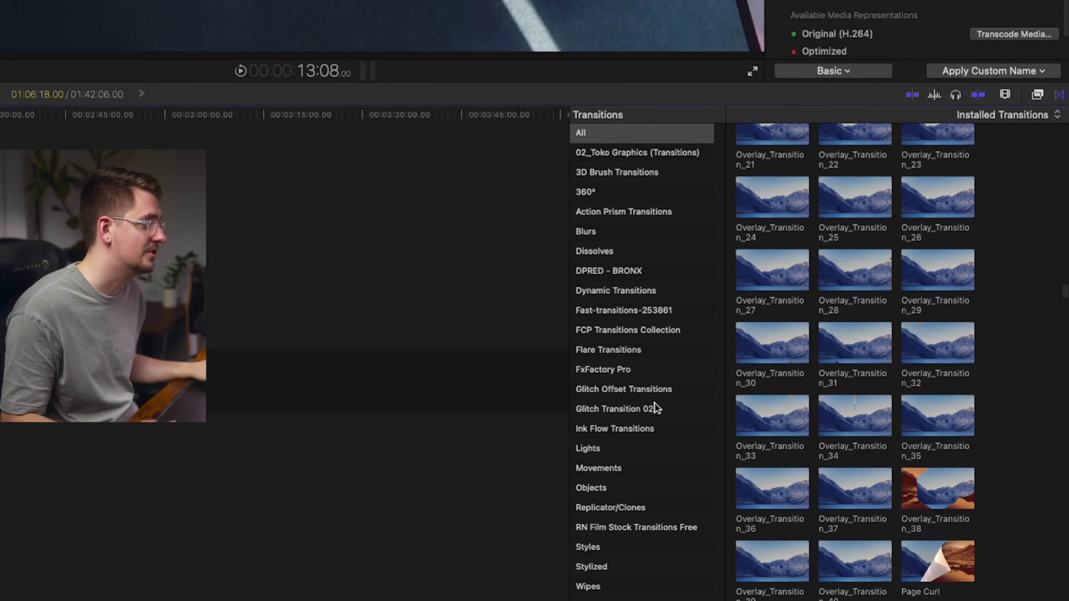
{"action": "scroll", "coordinate": [1002, 497], "scroll_direction": "up", "scroll_amount": 15}
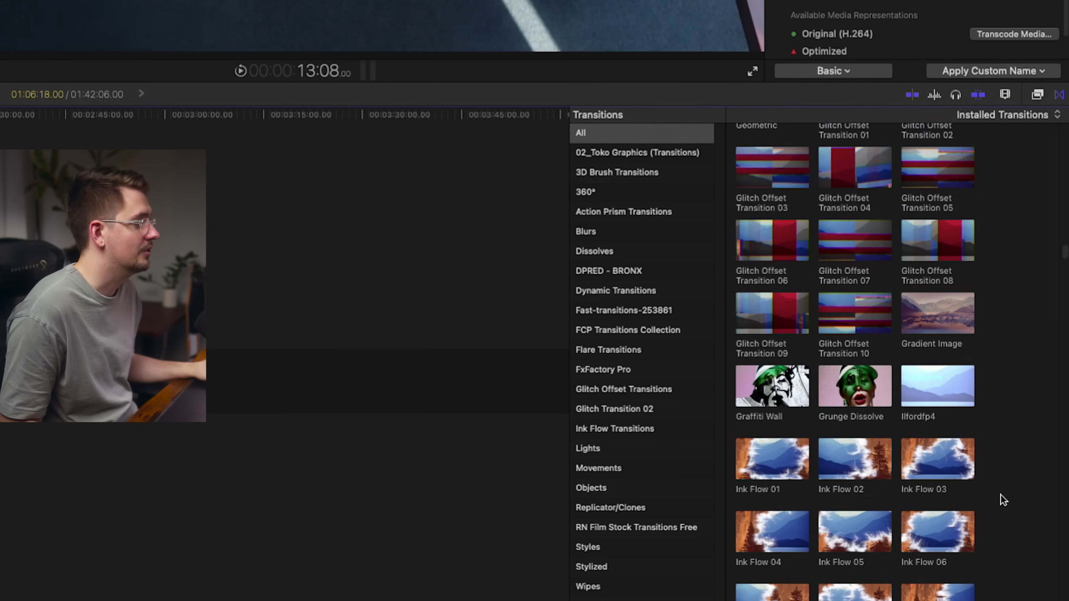
{"action": "scroll", "coordinate": [1002, 496], "scroll_direction": "up", "scroll_amount": 15}
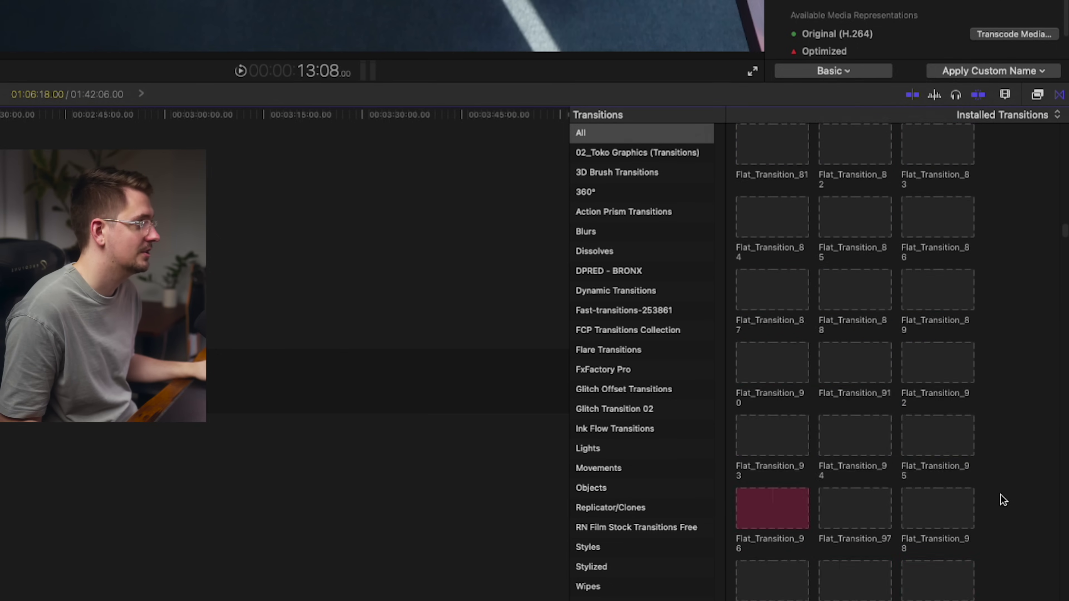
{"action": "scroll", "coordinate": [1000, 495], "scroll_direction": "up", "scroll_amount": 15}
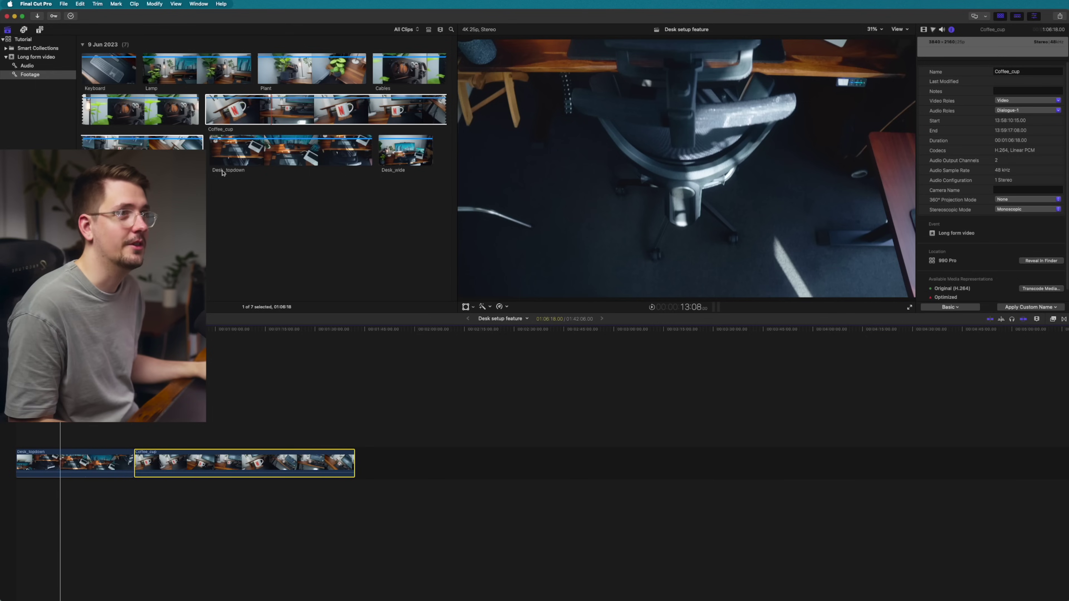
- Show the audio meters in the workspace and play part of the timeline to watch the sound levels
{"action": "left_click", "coordinate": [198, 4]}
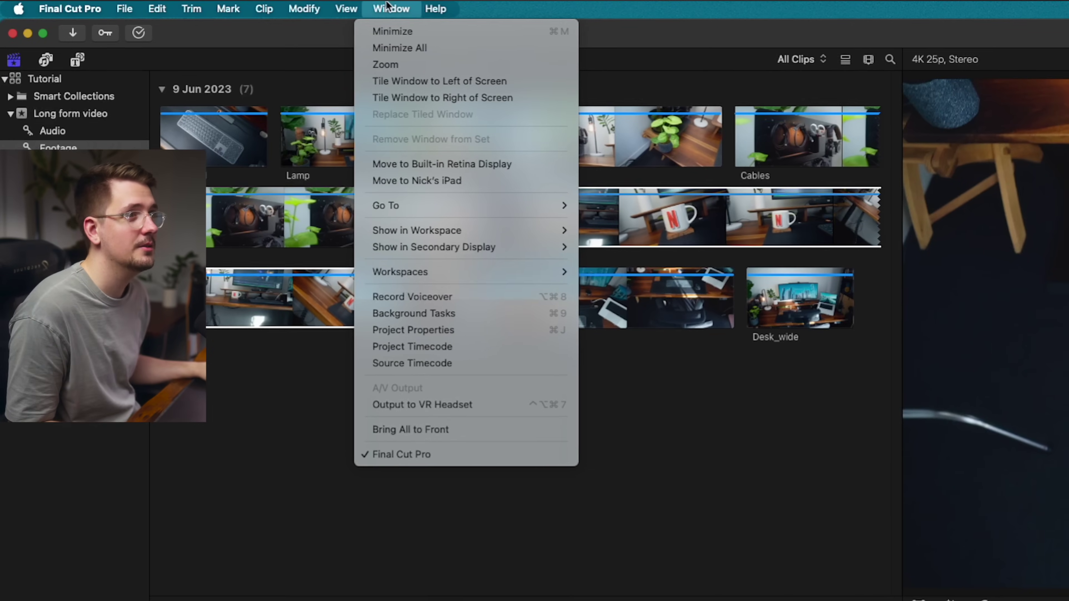
{"action": "mouse_move", "coordinate": [480, 240]}
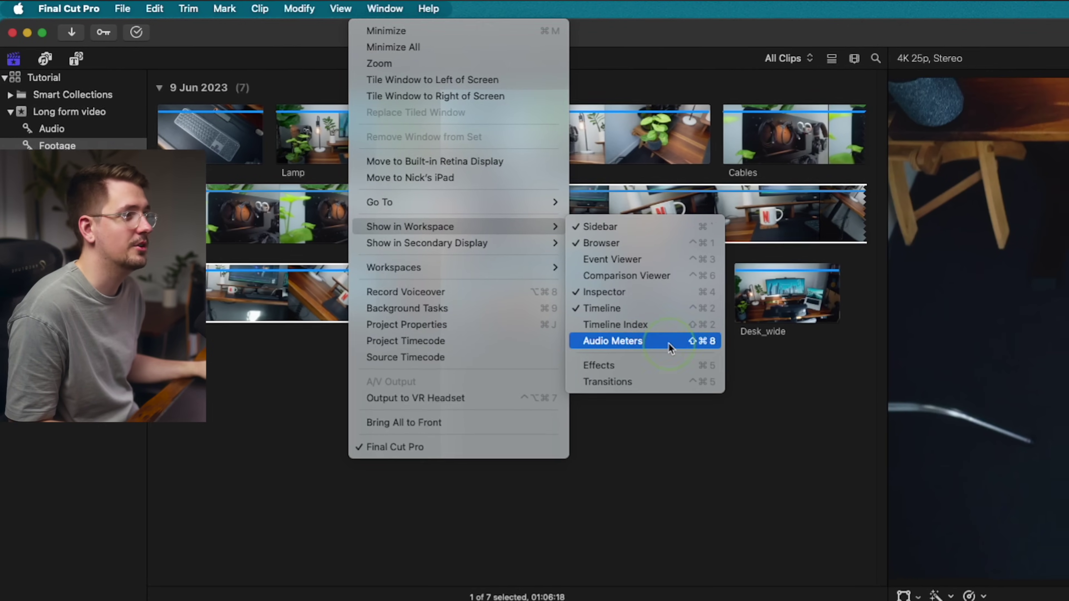
{"action": "left_click", "coordinate": [669, 344]}
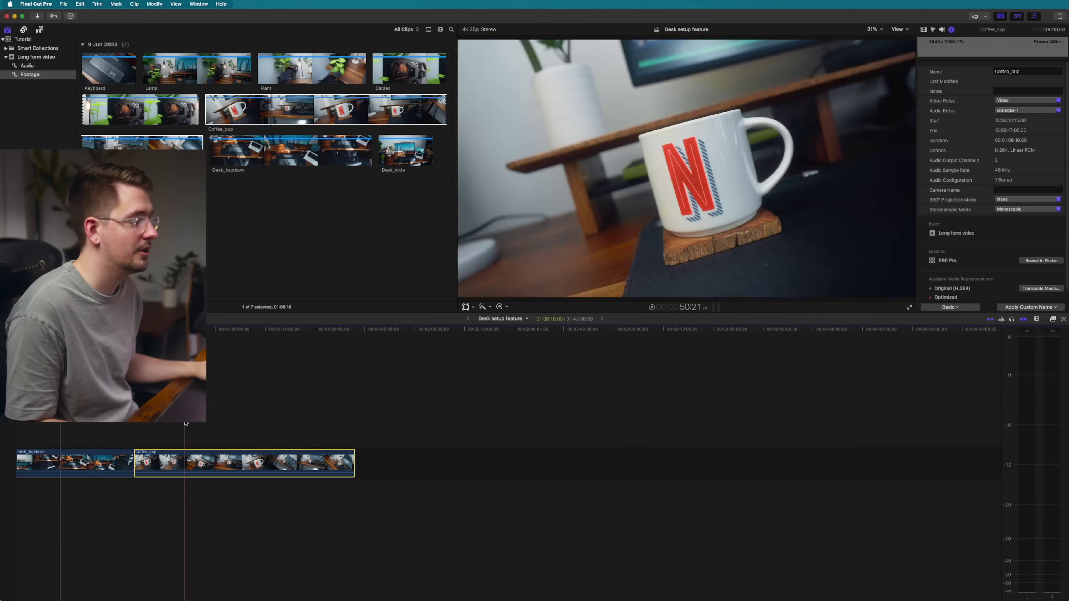
{"action": "key", "text": "space"}
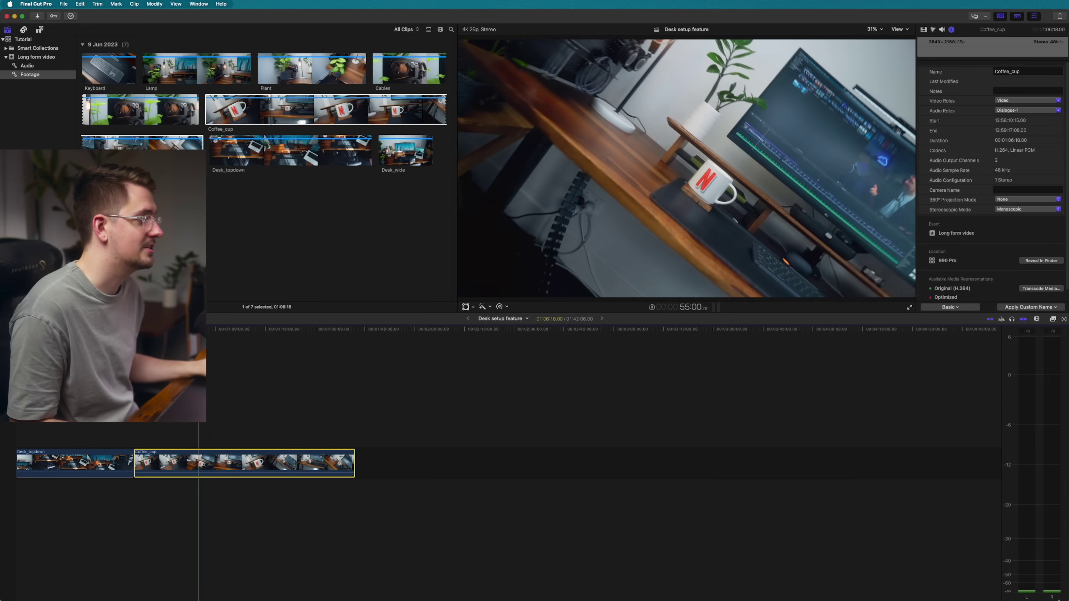
{"action": "key", "text": "space"}
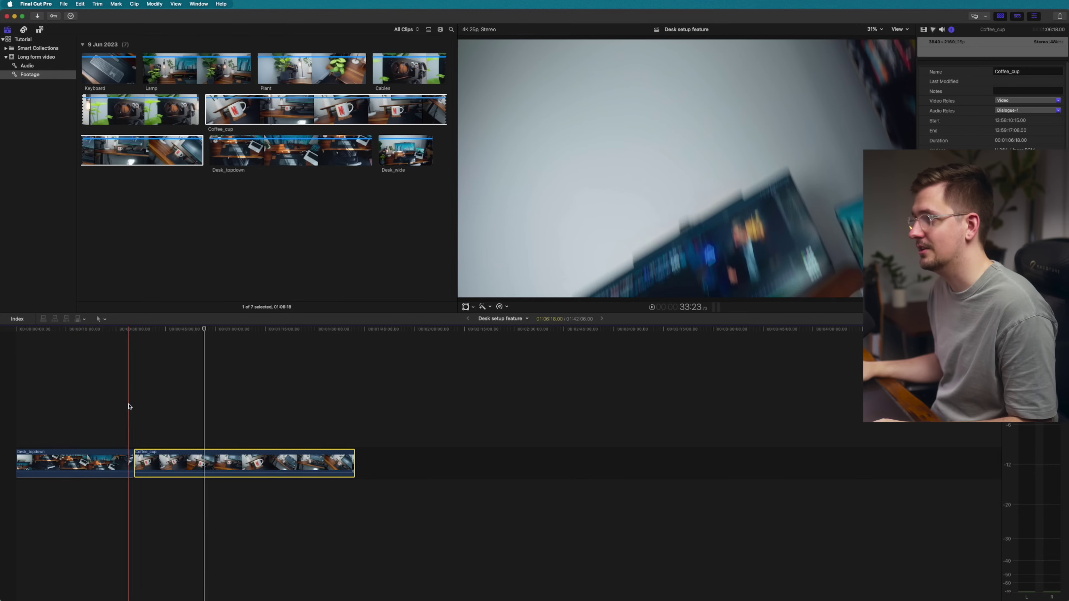
- Trim the end and the start of the Desk_topdown clip to about 8 seconds and play it back
{"action": "left_click", "coordinate": [91, 408]}
{"action": "key", "text": "super+4"}
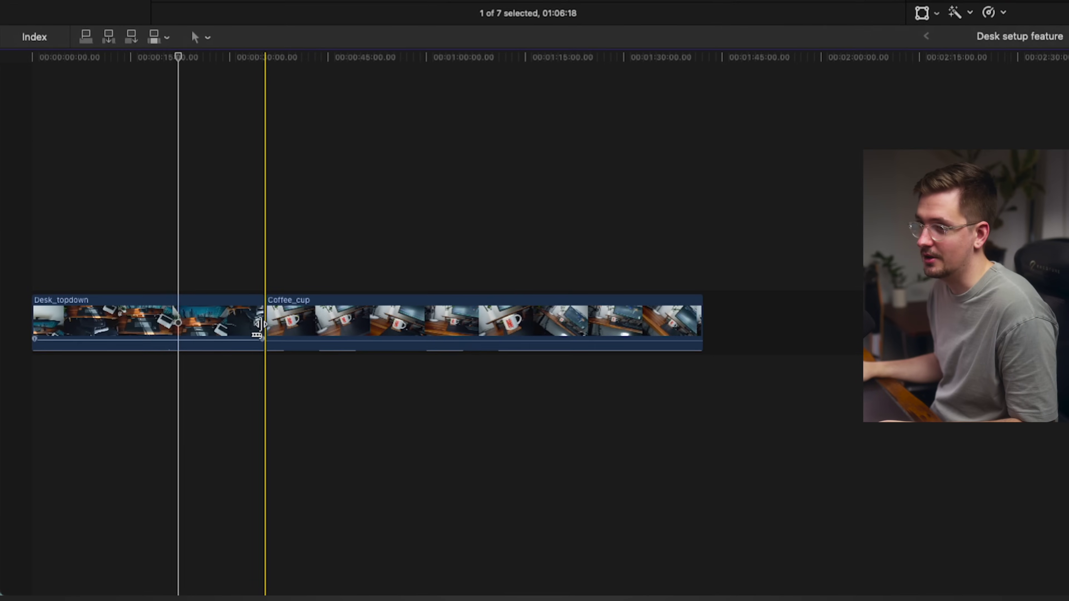
{"action": "left_click_drag", "start_coordinate": [258, 324], "coordinate": [176, 392]}
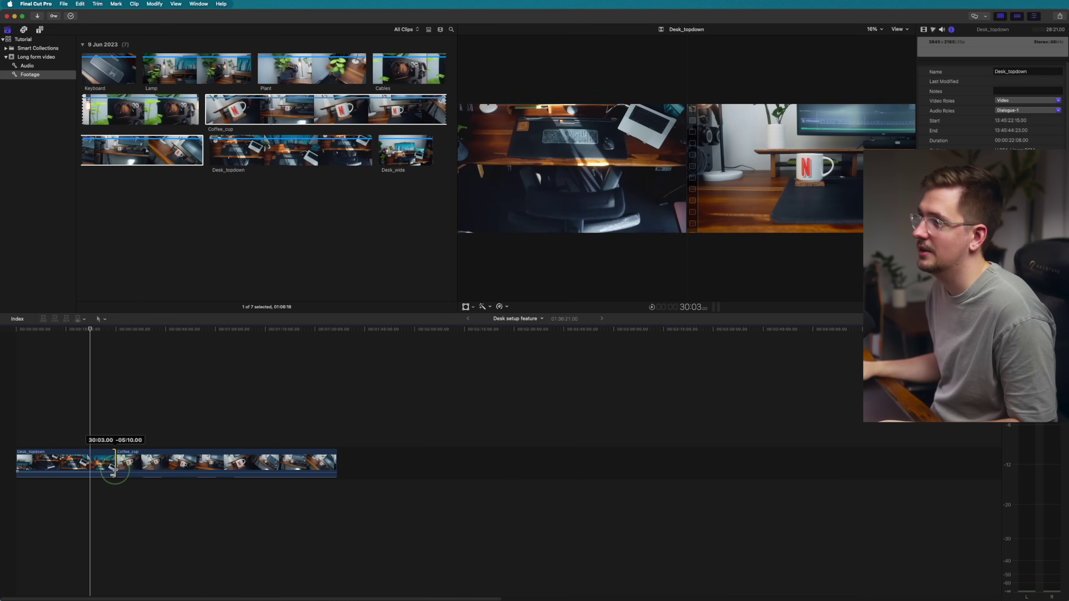
{"action": "mouse_move", "coordinate": [113, 473]}
{"action": "left_mouse_down"}
{"action": "mouse_move", "coordinate": [131, 473]}
{"action": "mouse_move", "coordinate": [121, 474]}
{"action": "left_mouse_up"}
{"action": "left_click_drag", "start_coordinate": [19, 462], "coordinate": [96, 466]}
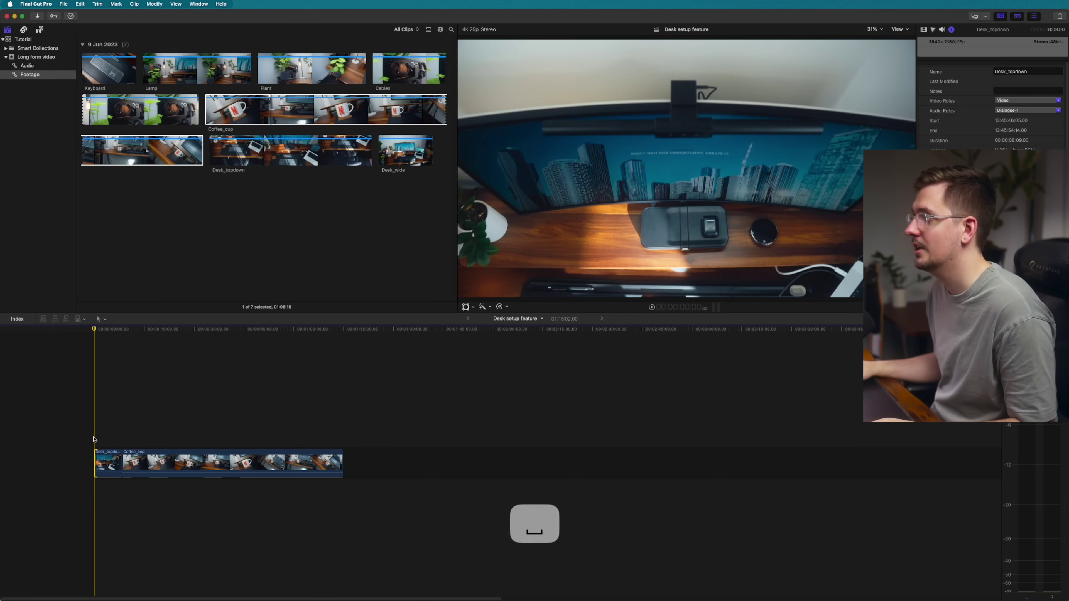
{"action": "key", "text": "space"}
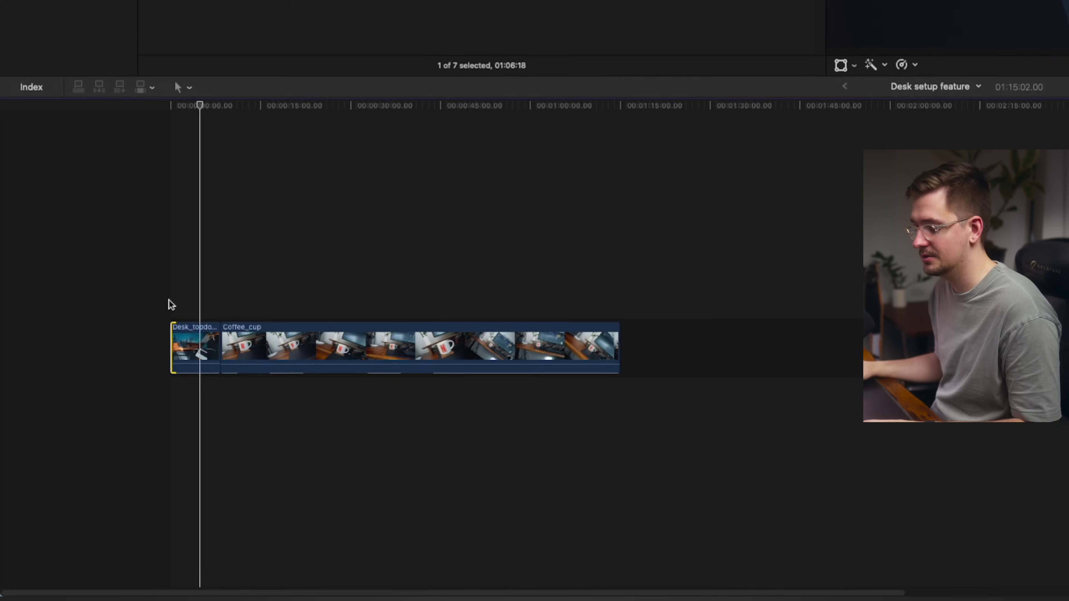
- Split the Coffee_cup clip with the Blade tool at two points about 3 seconds apart near its middle
{"action": "key", "text": "b"}
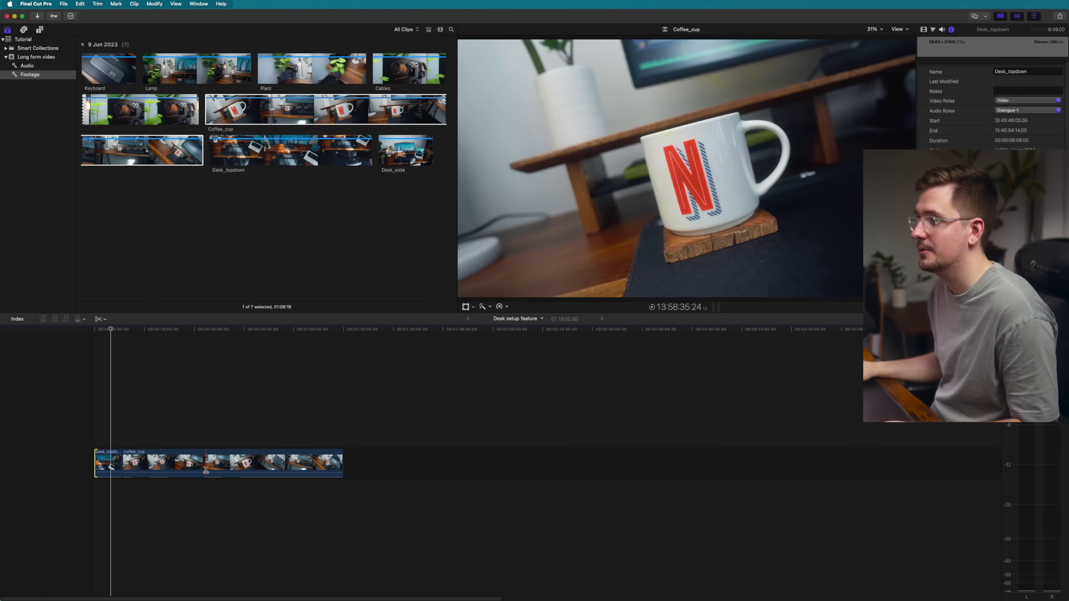
{"action": "left_click", "coordinate": [206, 471]}
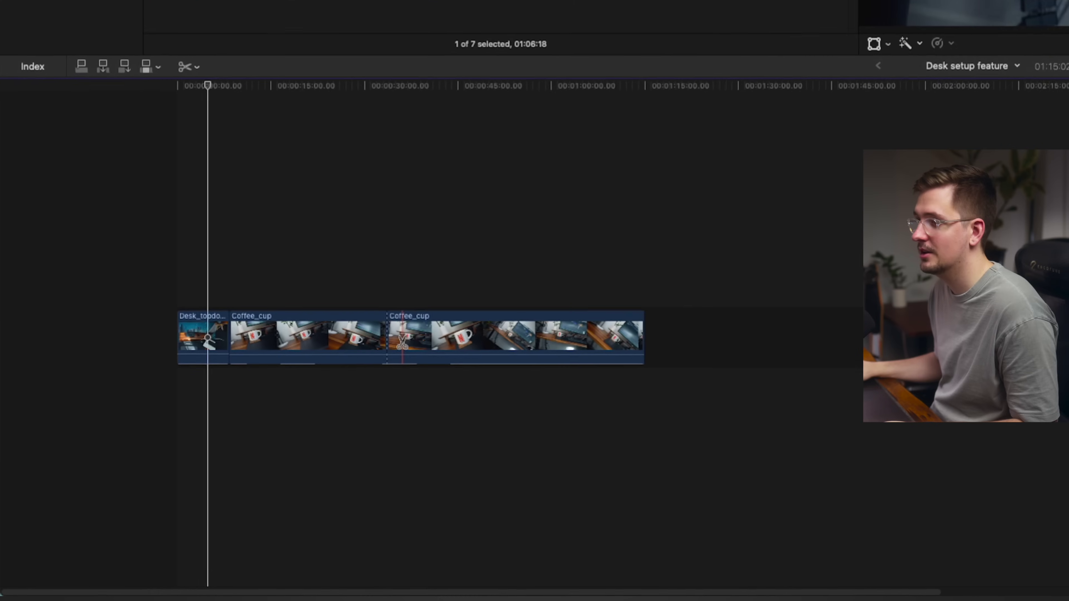
{"action": "left_click", "coordinate": [216, 465]}
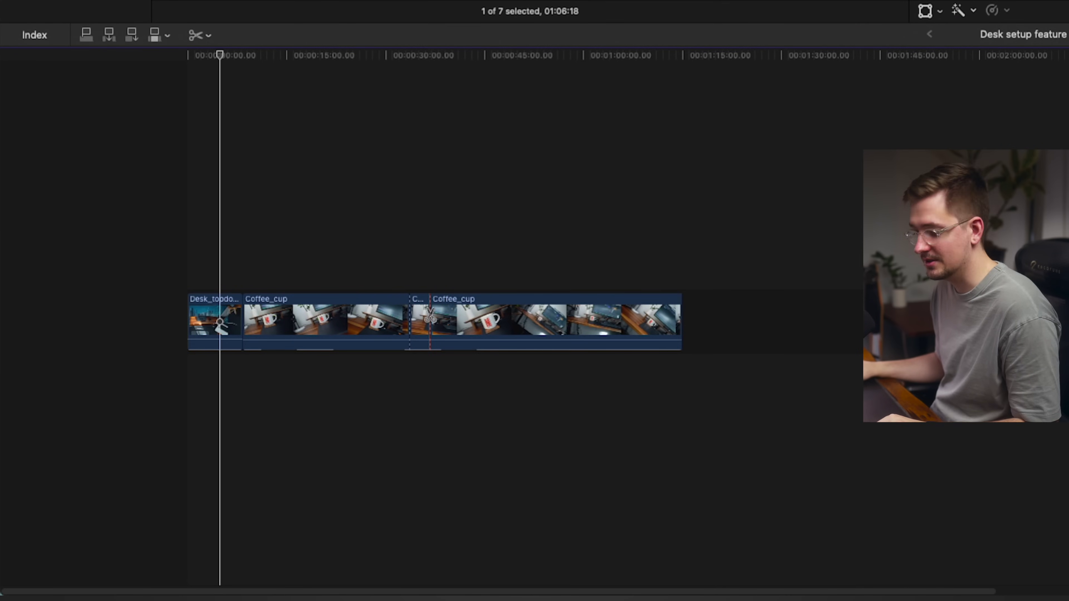
- Return to the Select tool and delete the last and first Coffee_cup sections, keeping the short middle piece
{"action": "key", "text": "a"}
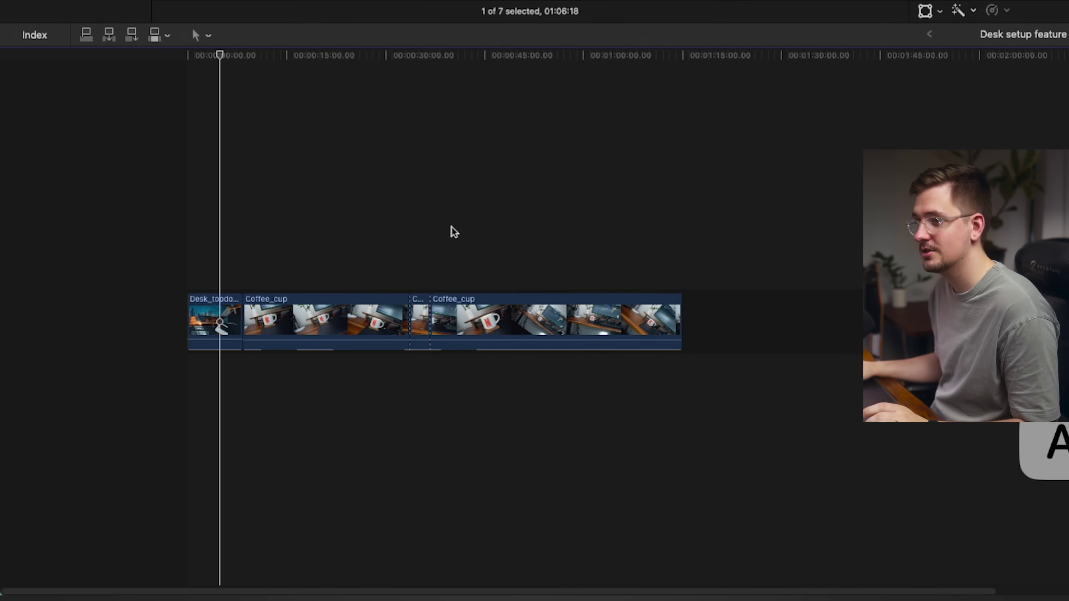
{"action": "left_click", "coordinate": [543, 330]}
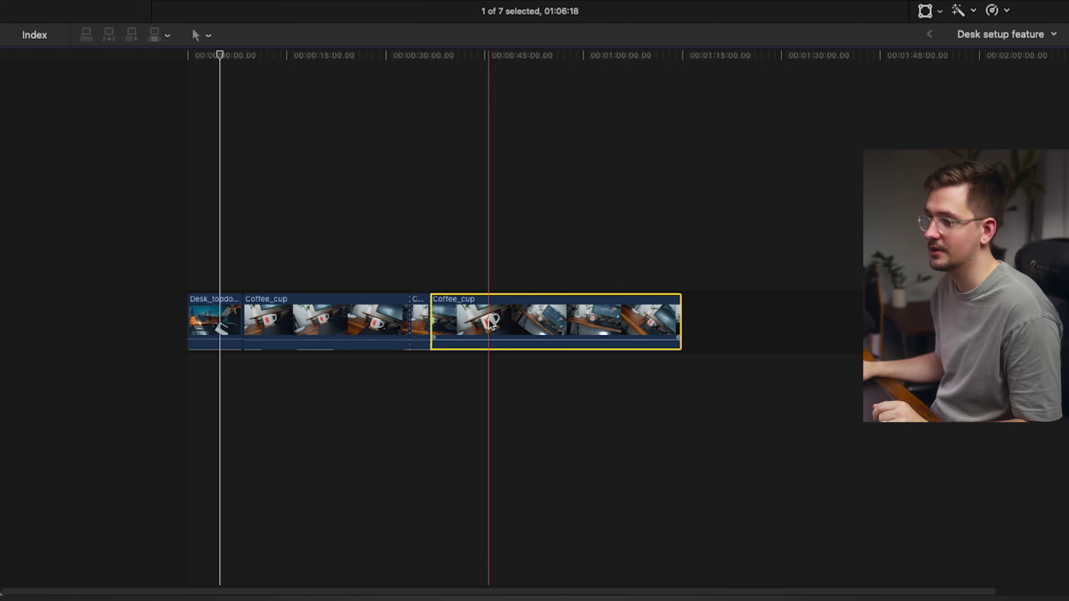
{"action": "key", "text": "BackSpace"}
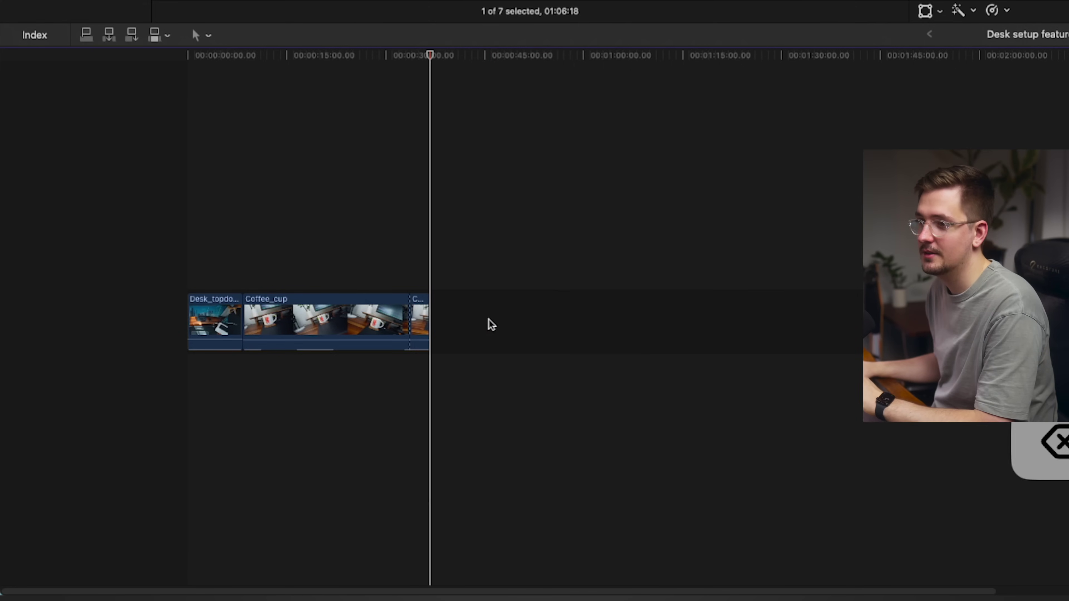
{"action": "left_click", "coordinate": [318, 336]}
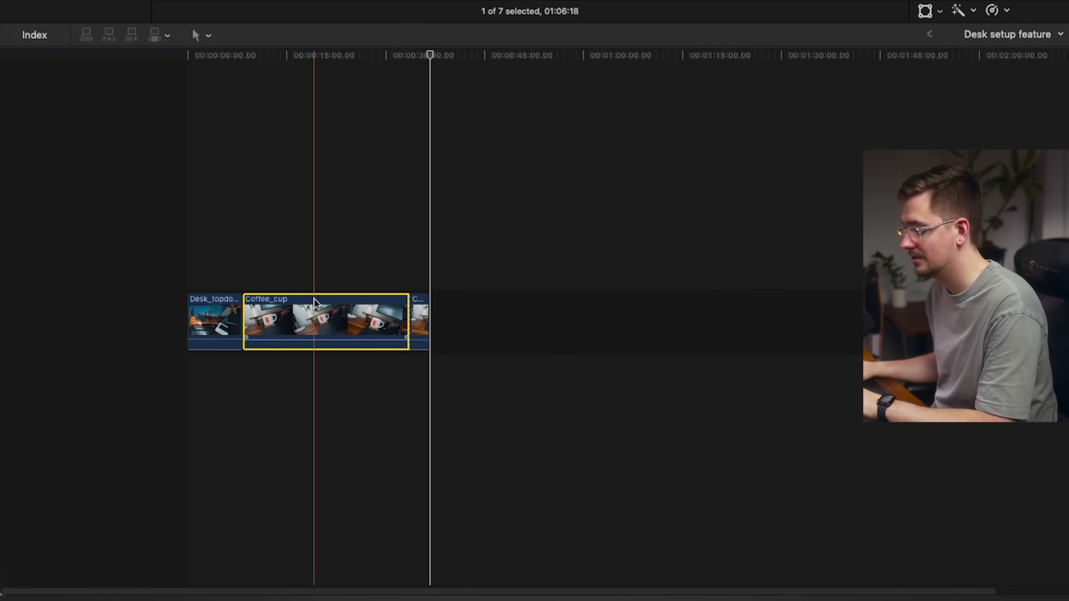
{"action": "key", "text": "BackSpace"}
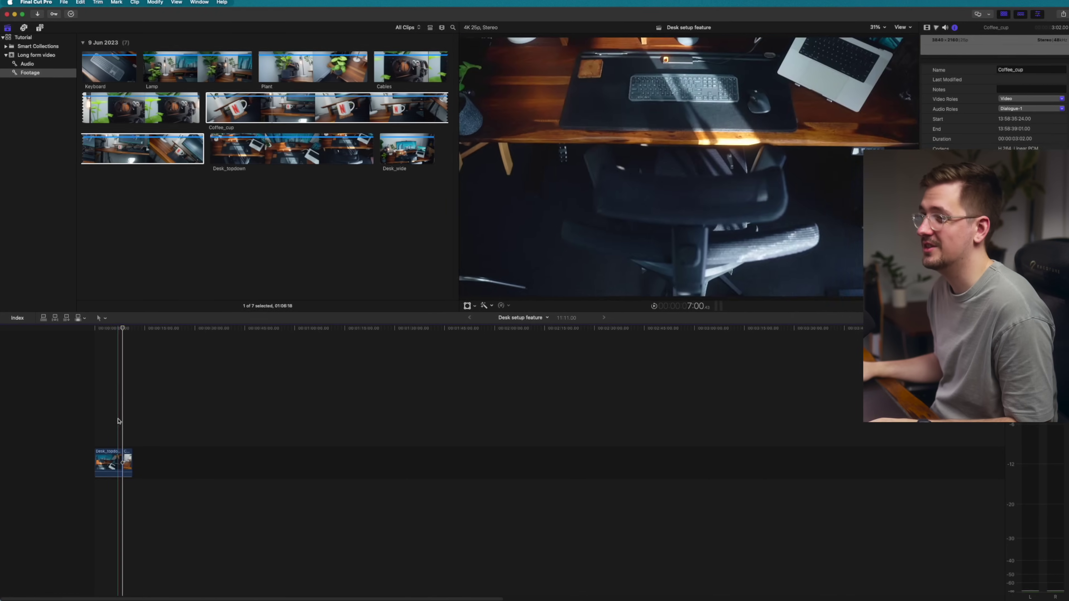
- Mark a range of about 5 seconds in the Plant clip and add it to the end of the timeline
{"action": "key", "text": "l"}
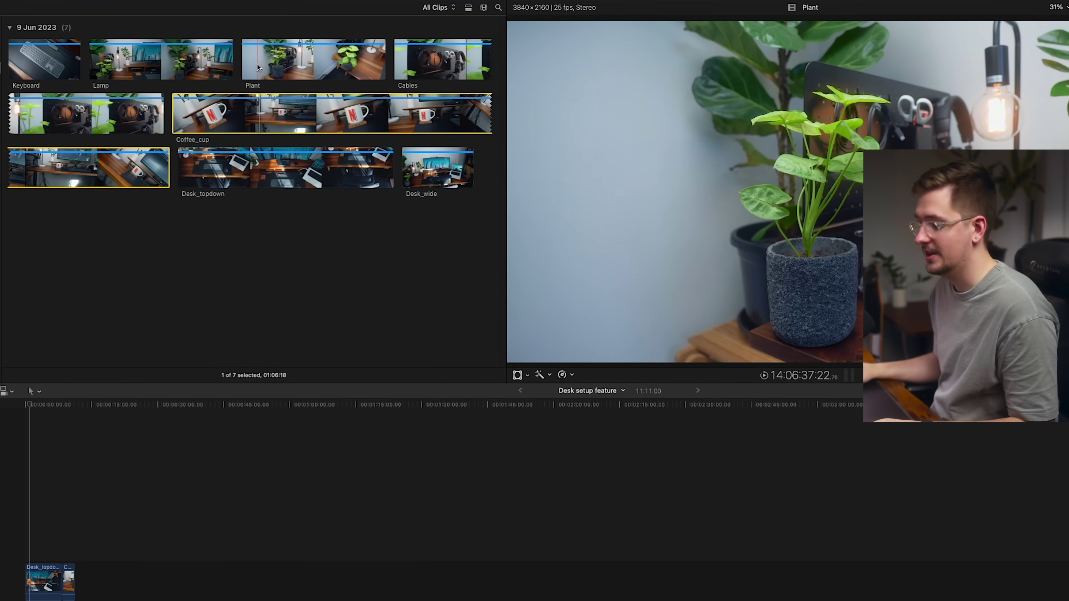
{"action": "key", "text": "i"}
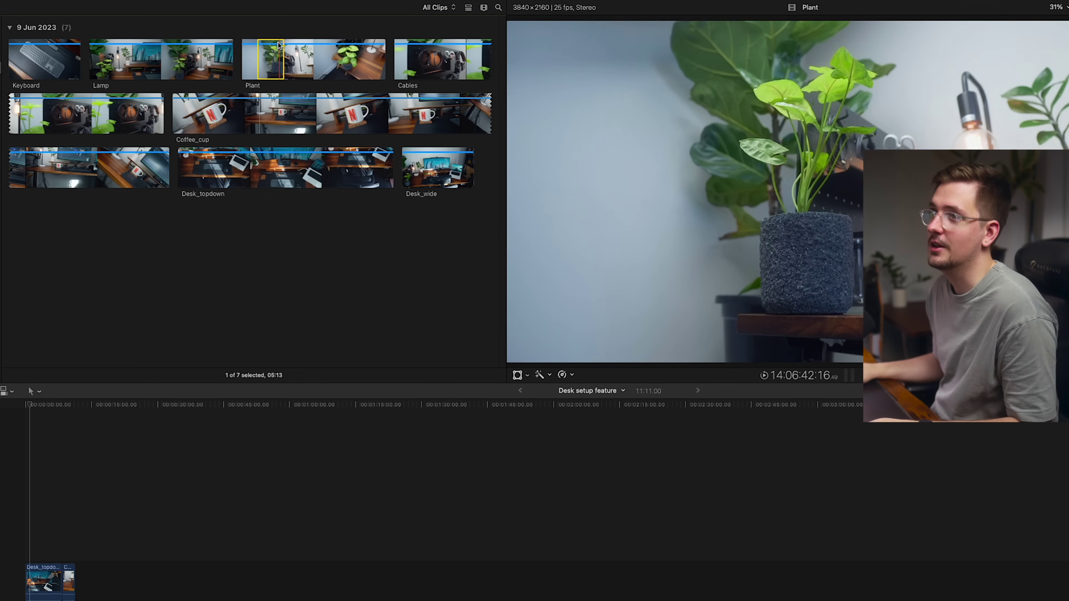
{"action": "left_click_drag", "start_coordinate": [278, 45], "coordinate": [86, 564]}
{"action": "key", "text": "space"}
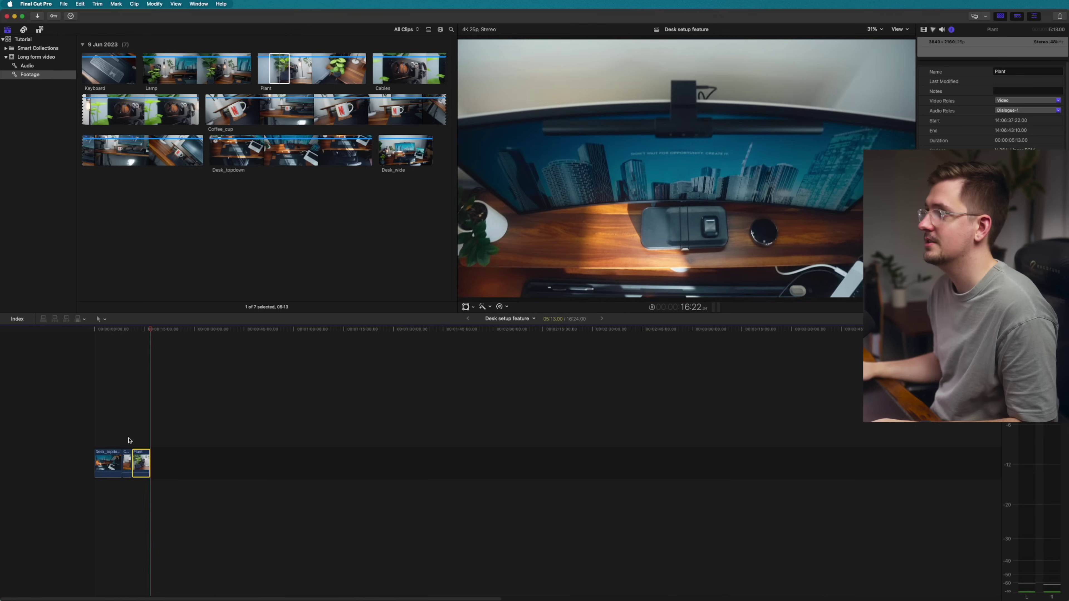
- Add a Lamp range of about 4 seconds and a Keyboard range of about 3 seconds to the end of the timeline
{"action": "key", "text": "Home"}
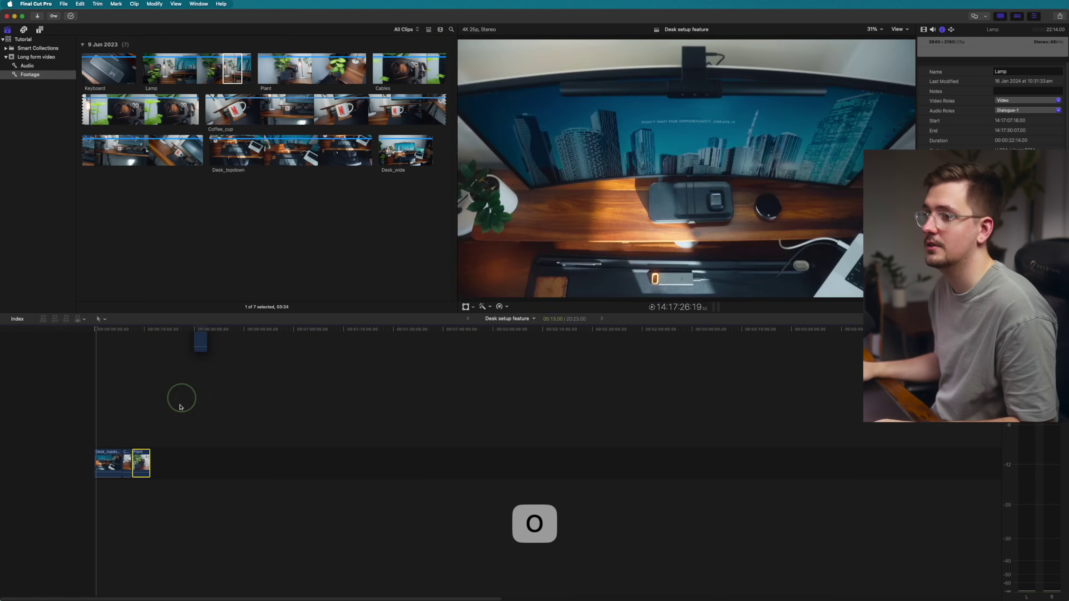
{"action": "left_click", "coordinate": [101, 73]}
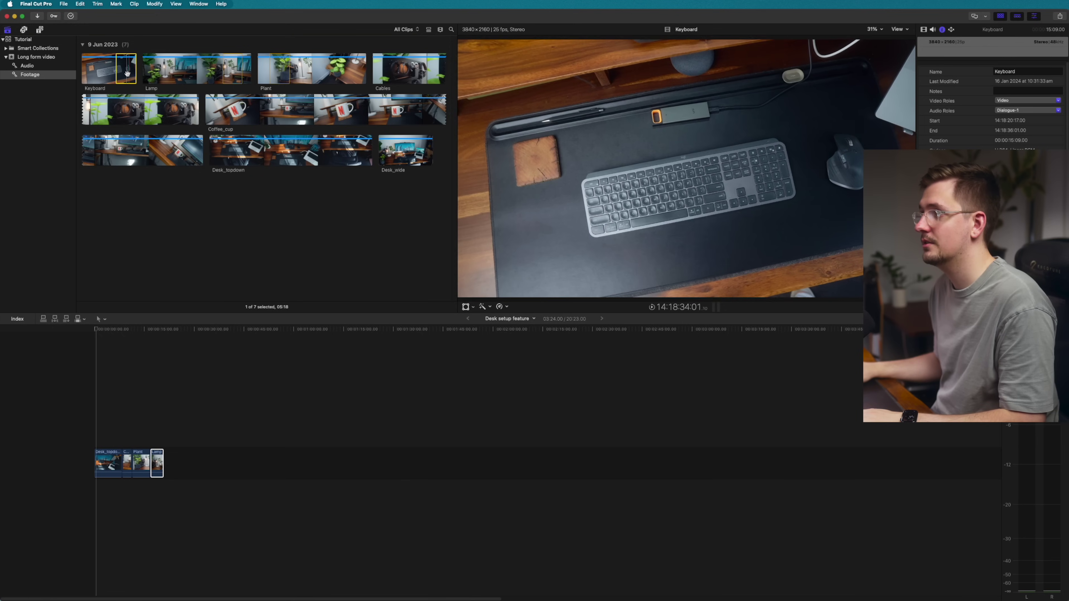
{"action": "left_click_drag", "start_coordinate": [126, 74], "coordinate": [166, 463]}
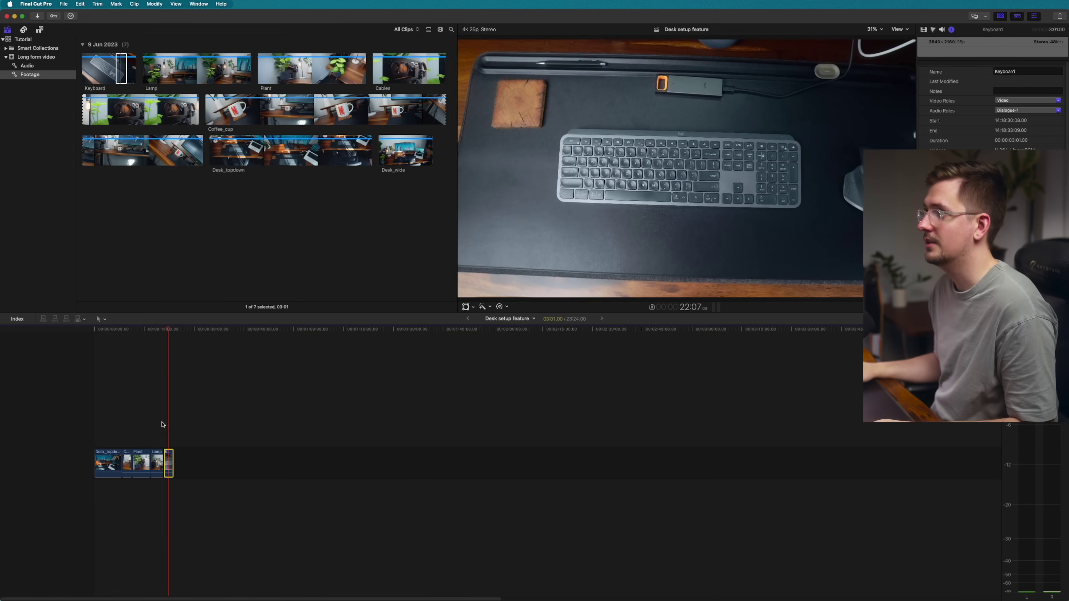
- Append a Cables range of about 2 seconds and a 3-second Desk_wide range to the end of the timeline
{"action": "left_click", "coordinate": [236, 150]}
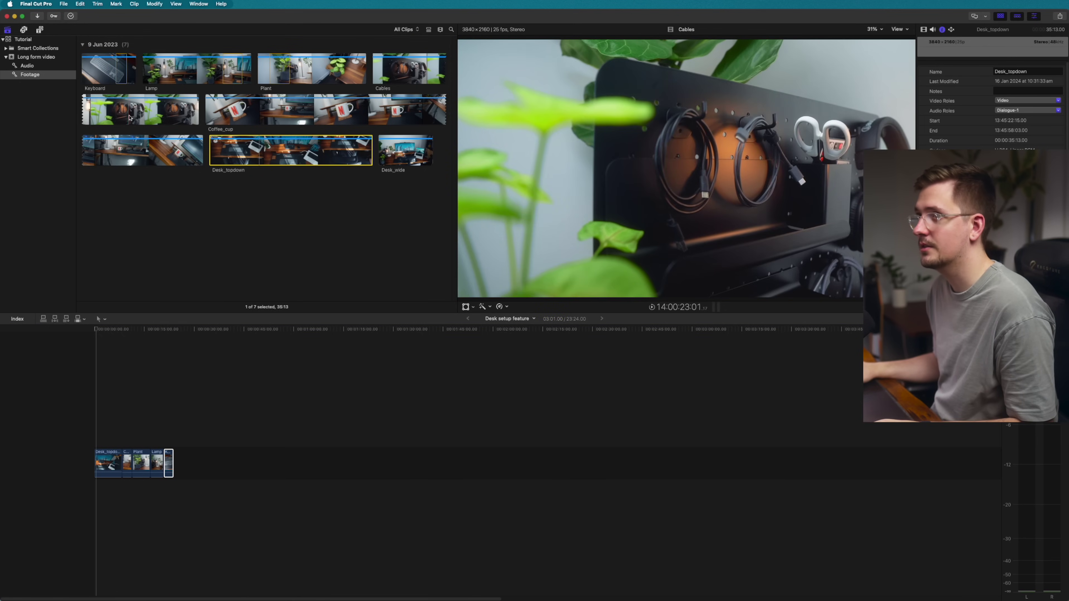
{"action": "key", "text": "i"}
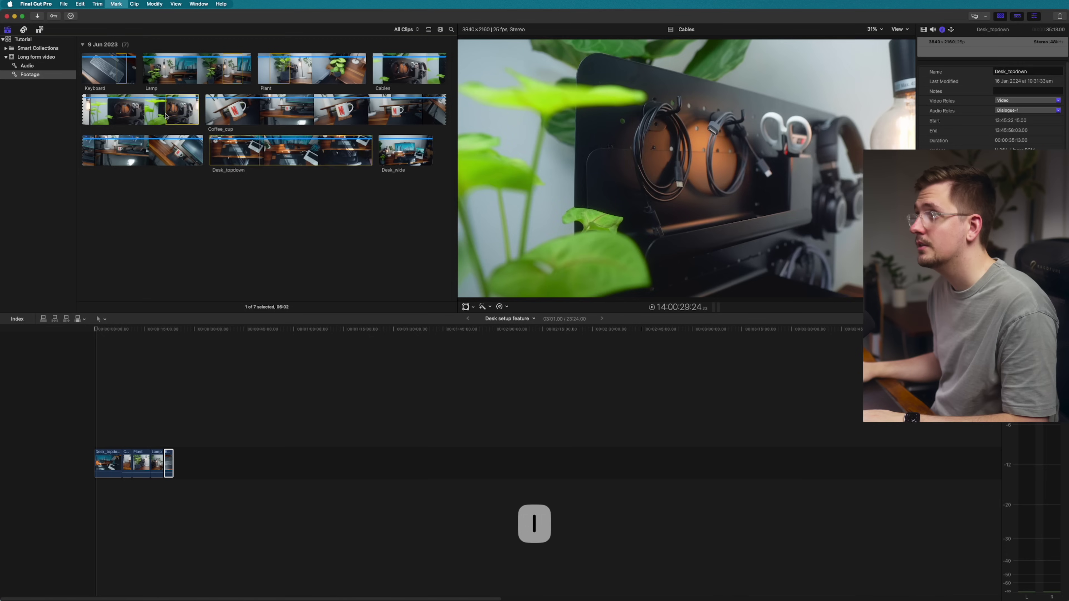
{"action": "key", "text": "e"}
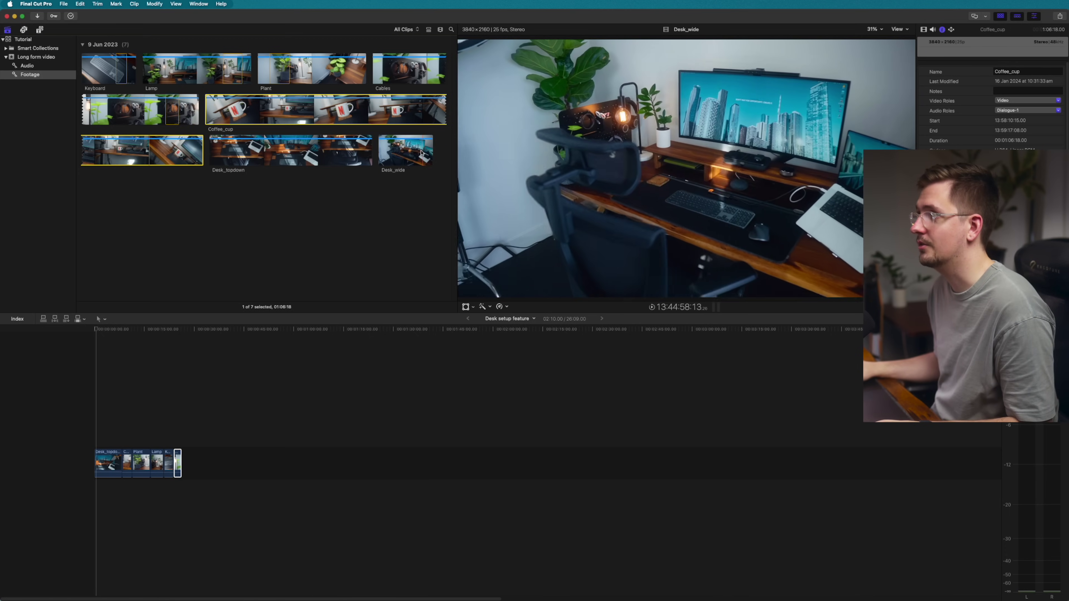
{"action": "key", "text": "space"}
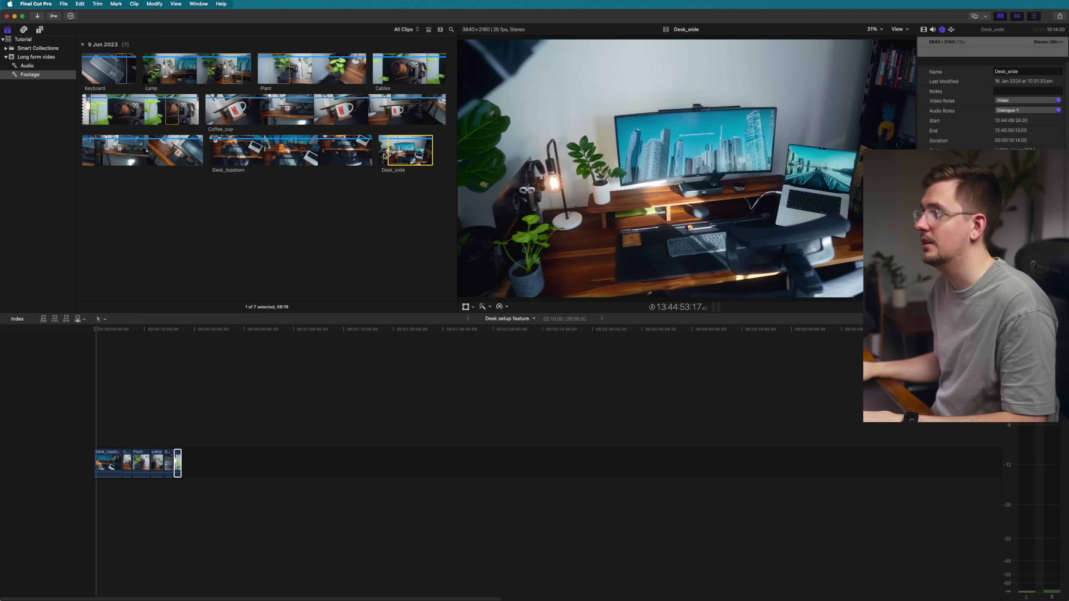
{"action": "key", "text": "e"}
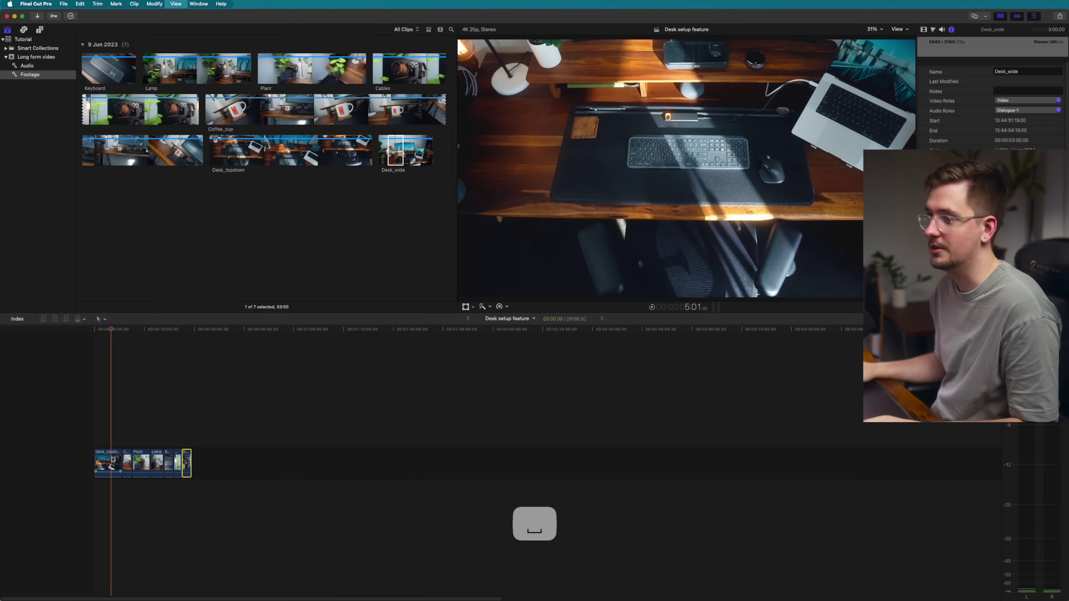
- Zoom the timeline out and in to view the Plant, Lamp, Keyboard and Cables clips more closely
{"action": "key", "text": "super+minus"}
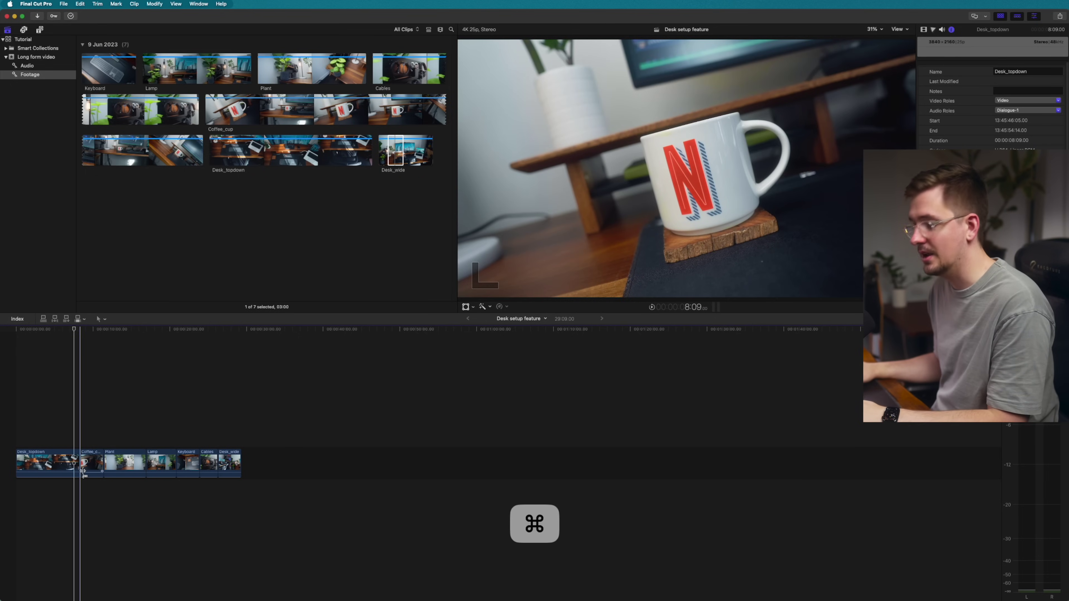
{"action": "key", "text": "super+equal"}
{"action": "left_click_drag", "start_coordinate": [189, 598], "coordinate": [128, 598]}
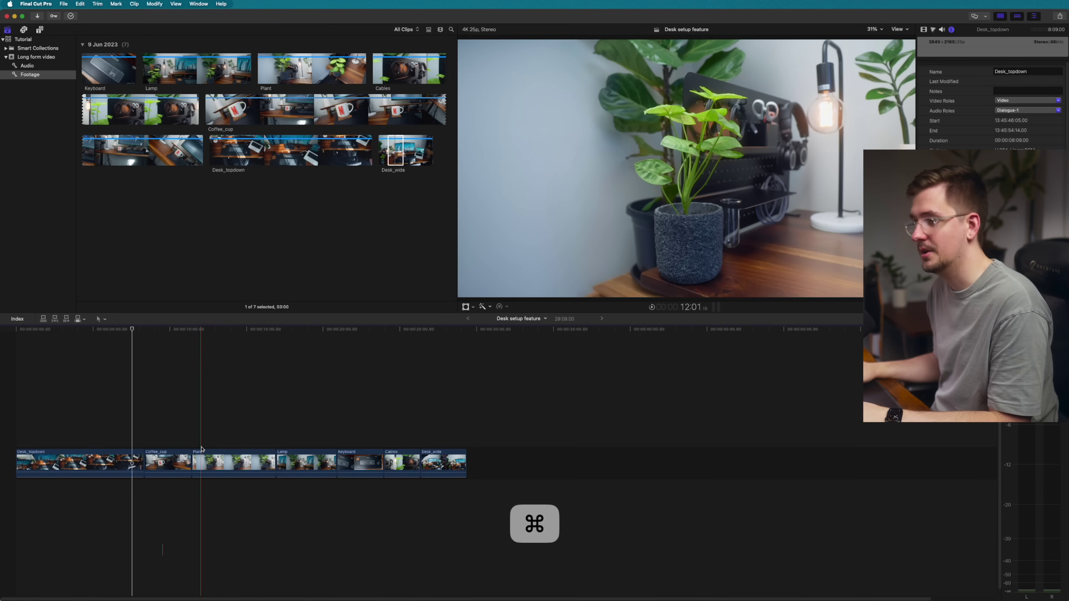
{"action": "key", "text": "super+minus"}
{"action": "key", "text": "super+equal"}
{"action": "key", "text": "super+equal"}
{"action": "key", "text": "super+equal"}
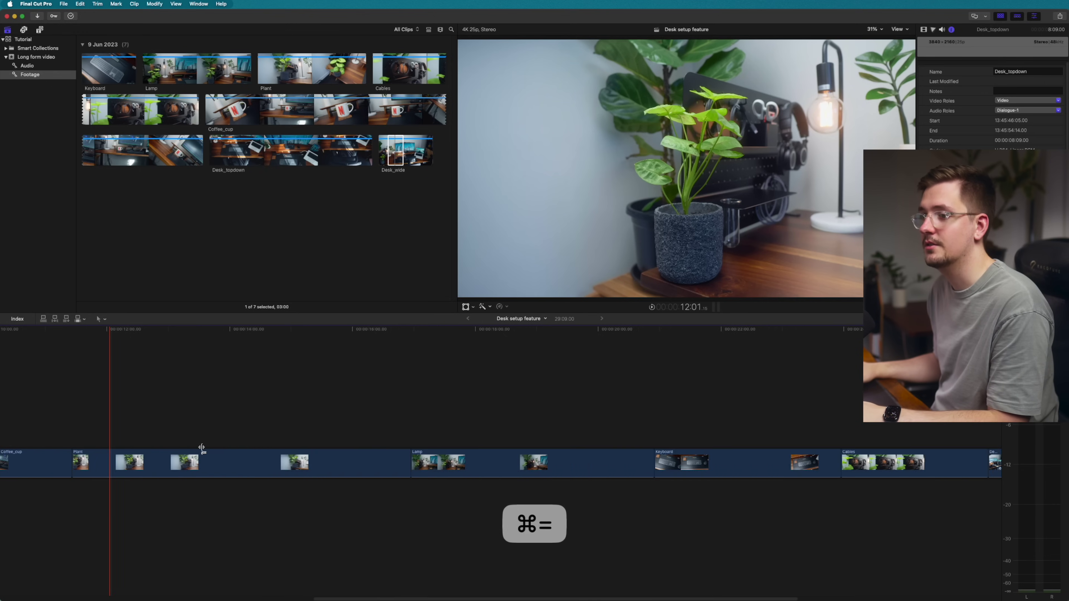
- Trim the end of the Desk_topdown clip at the start of the timeline to a duration of about 4 seconds 12 frames
{"action": "key", "text": "super+minus"}
{"action": "key", "text": "super+minus"}
{"action": "key", "text": "super+minus"}
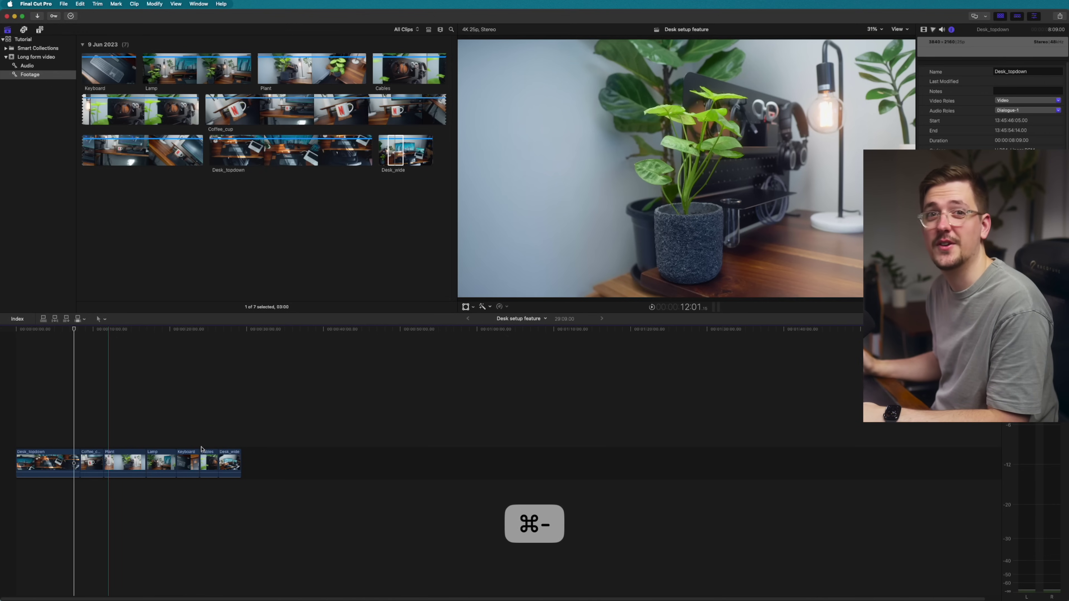
{"action": "key", "text": "super+equal"}
{"action": "key", "text": "super+equal"}
{"action": "key", "text": "super+equal"}
{"action": "scroll", "coordinate": [201, 450], "scroll_direction": "left", "scroll_amount": 5}
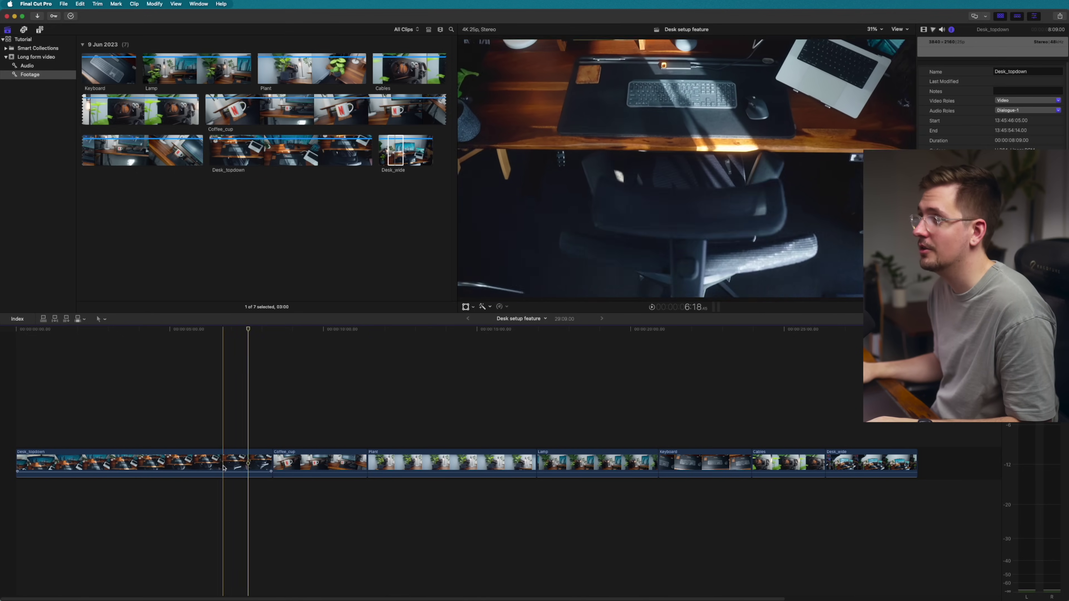
{"action": "left_click_drag", "start_coordinate": [270, 464], "coordinate": [149, 469]}
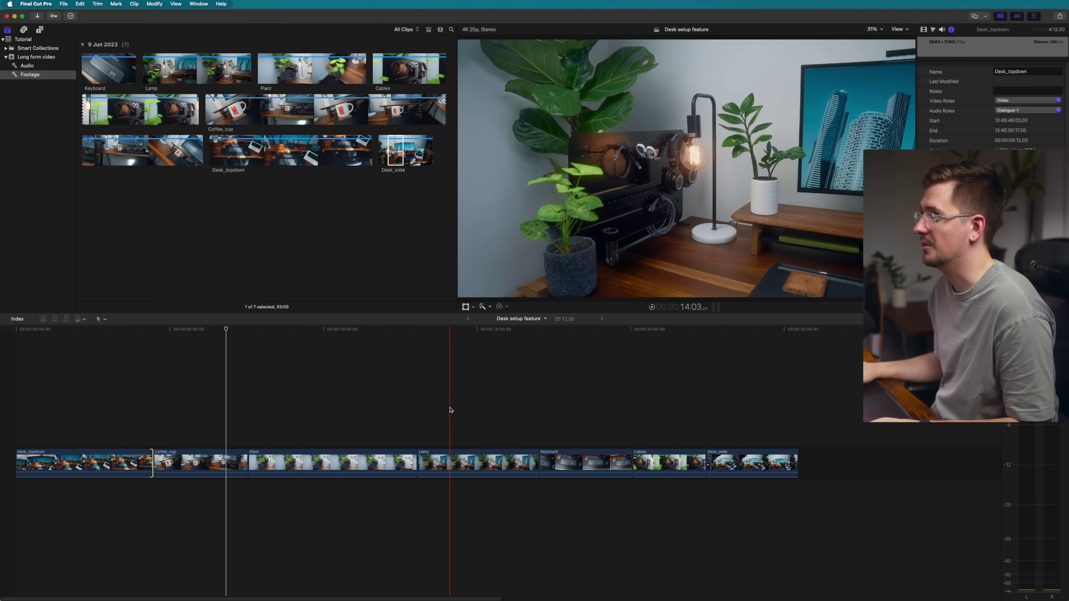
- Scale the Lamp clip on the timeline up to about 131%
{"action": "left_click", "coordinate": [475, 465]}
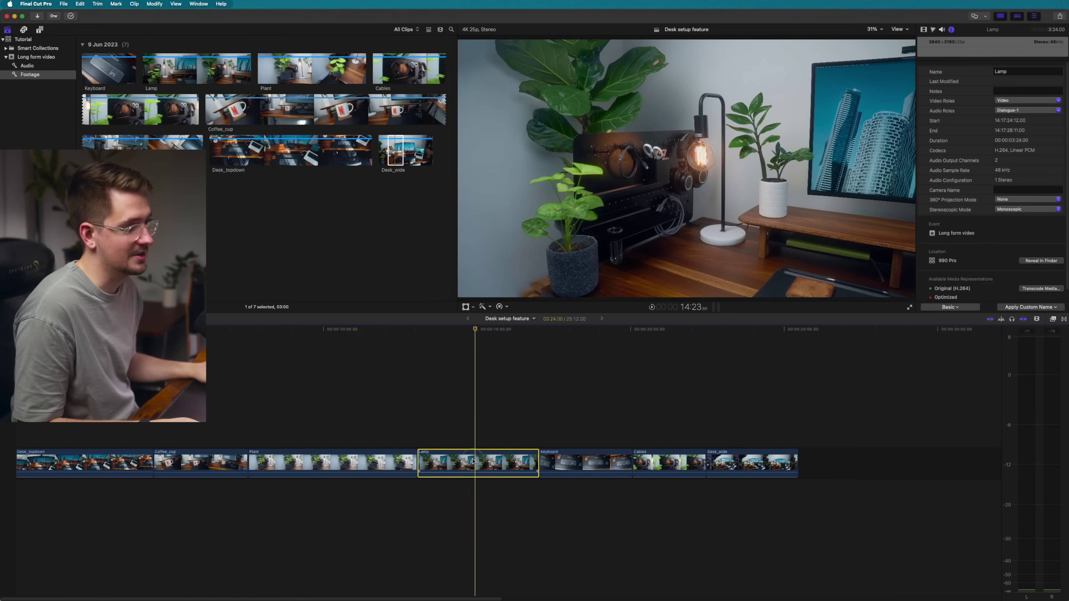
{"action": "left_click", "coordinate": [924, 30]}
{"action": "left_click_drag", "start_coordinate": [900, 160], "coordinate": [905, 160]}
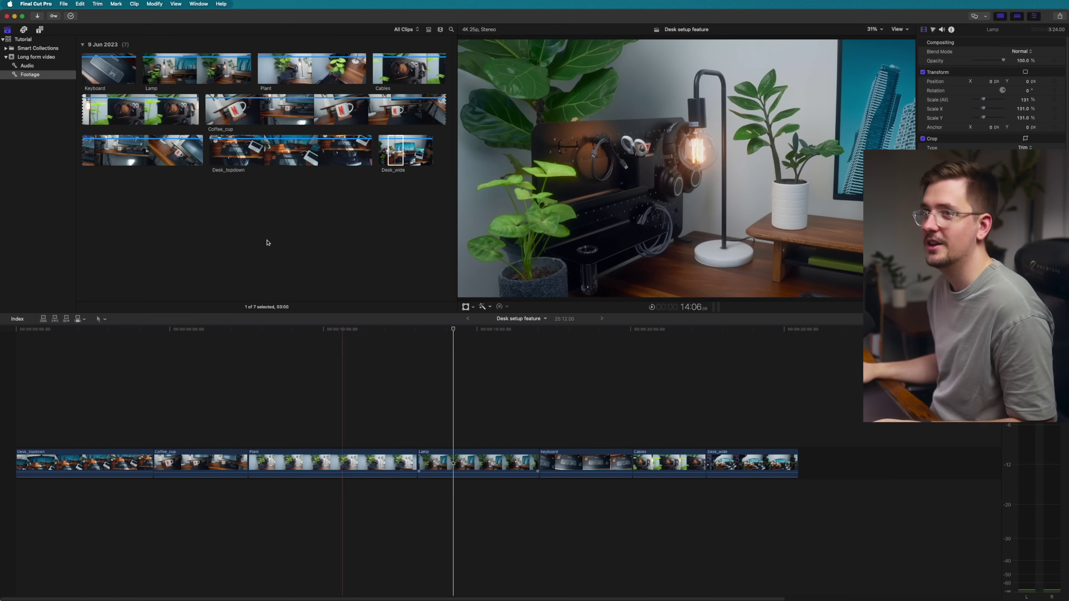
- Import the ES_A Cool Breeze MP3 from Finder into the Audio keyword collection and show that collection
{"action": "key", "text": "super+Tab"}
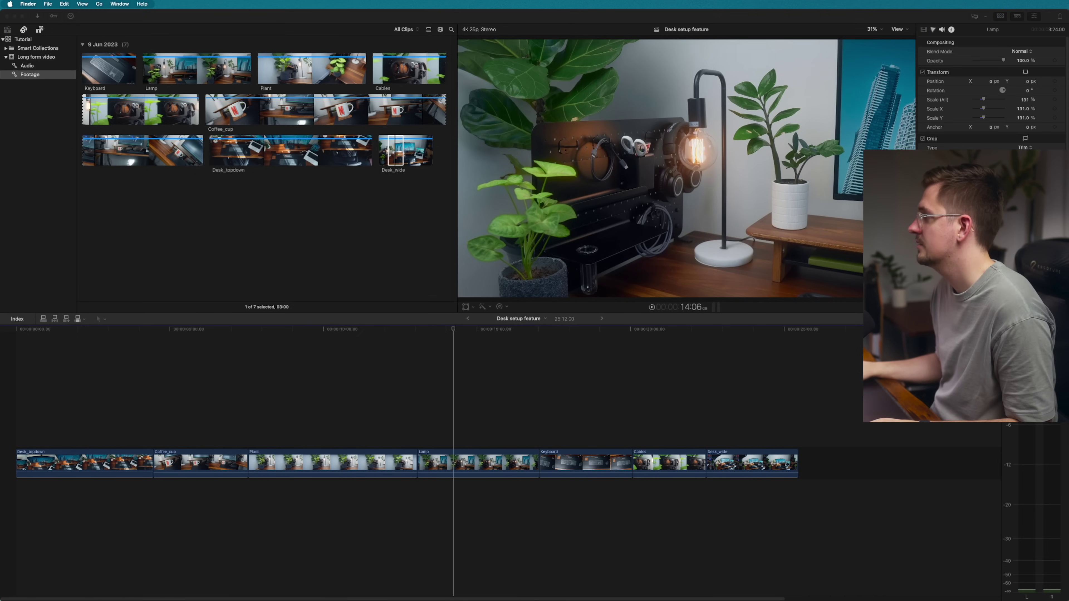
{"action": "left_click_drag", "start_coordinate": [373, 281], "coordinate": [32, 140]}
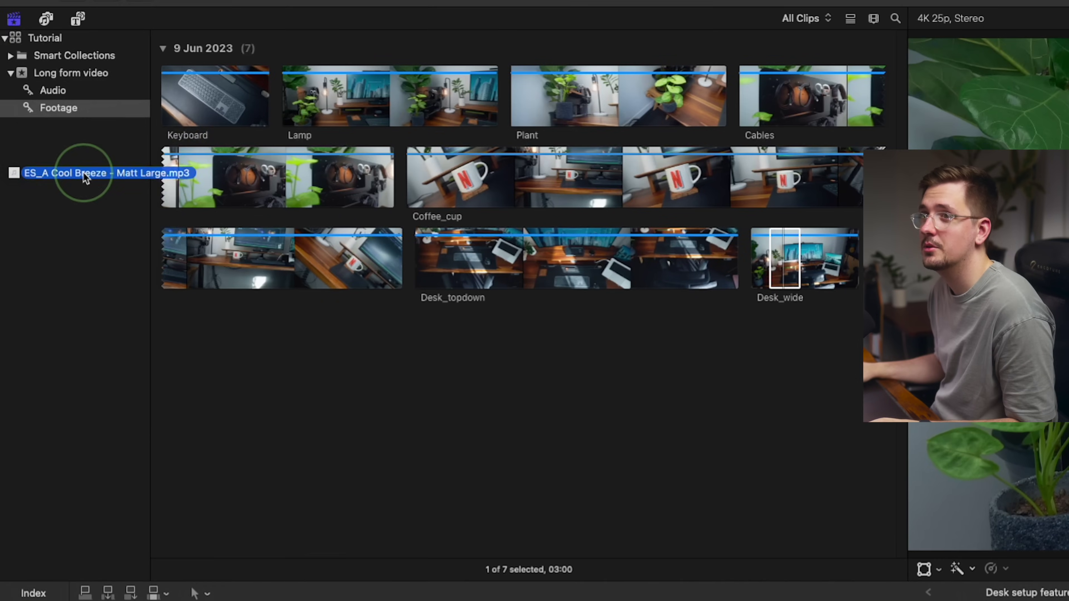
{"action": "left_click_drag", "start_coordinate": [85, 178], "coordinate": [66, 90]}
{"action": "left_click", "coordinate": [45, 91]}
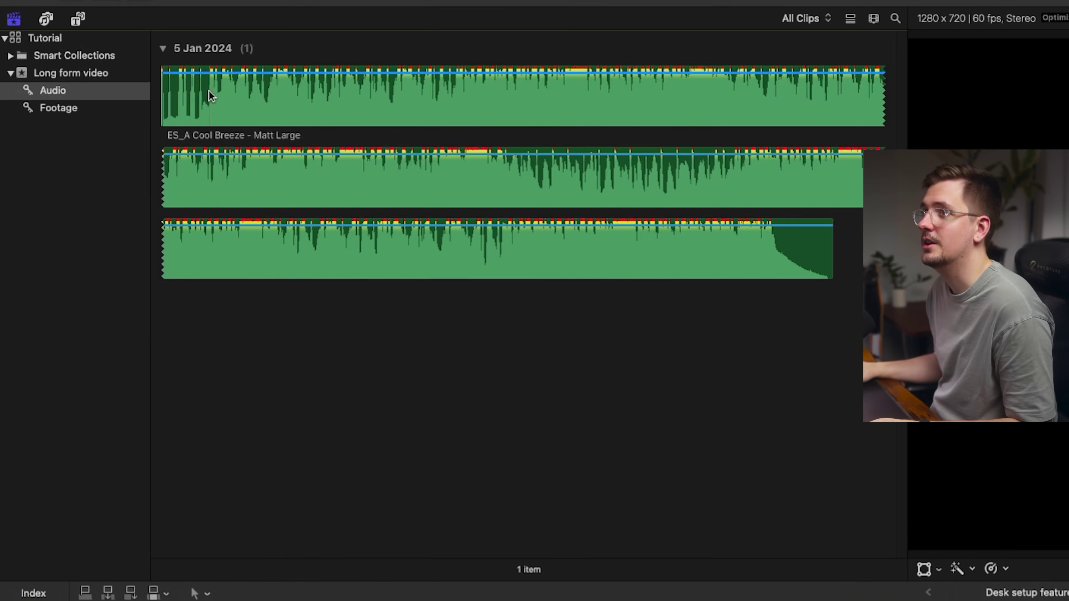
- Place a range of about 29 seconds of the song beneath the clips at the timeline start and trim its end to the last clip's end
{"action": "left_click", "coordinate": [244, 99]}
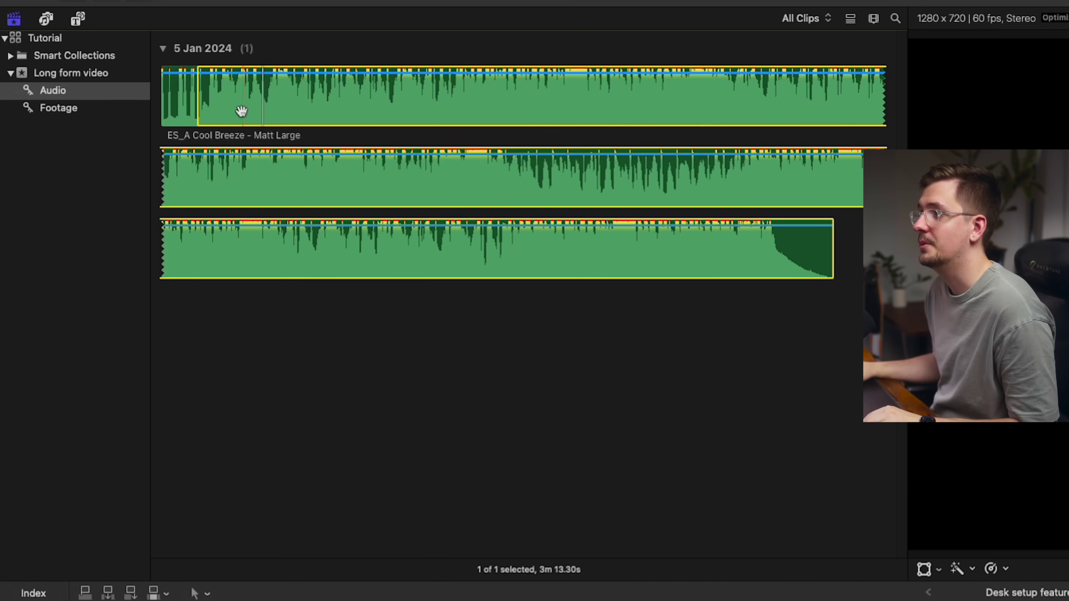
{"action": "left_click_drag", "start_coordinate": [513, 113], "coordinate": [10, 504]}
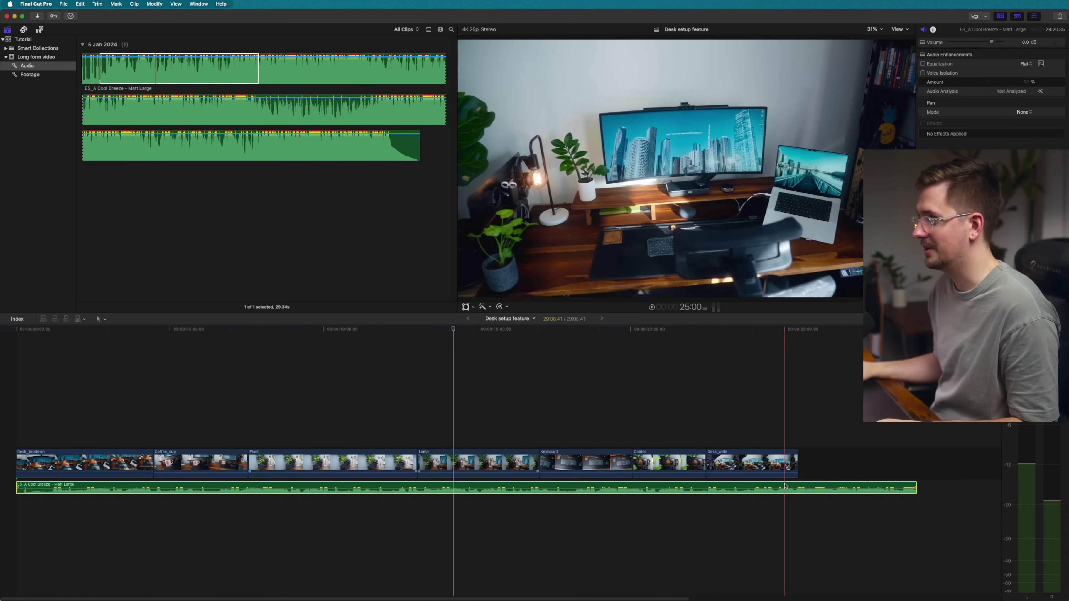
{"action": "left_click_drag", "start_coordinate": [917, 487], "coordinate": [861, 487]}
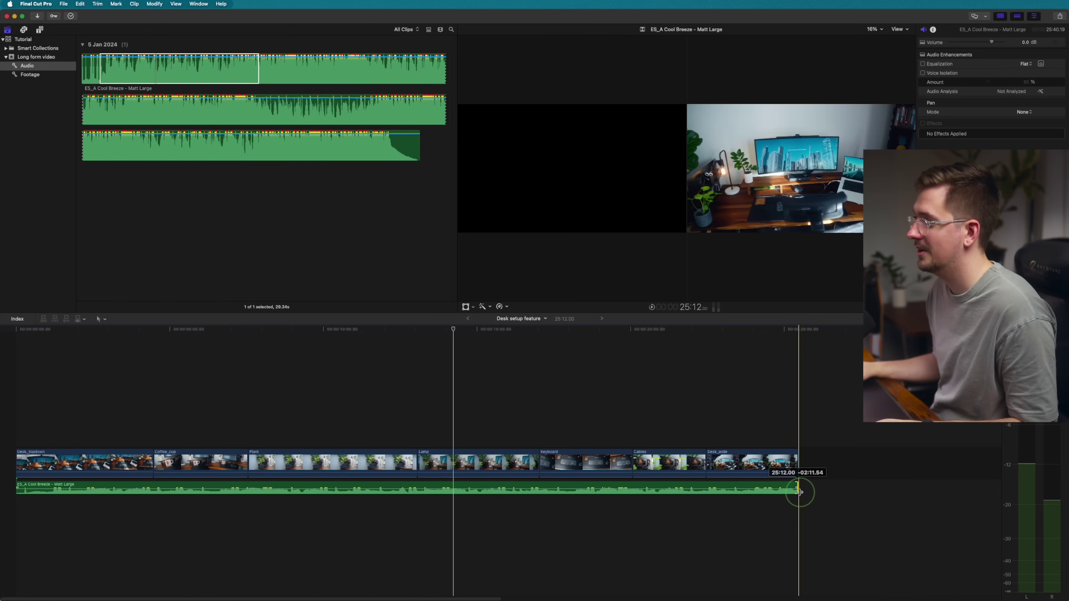
{"action": "left_click_drag", "start_coordinate": [799, 492], "coordinate": [800, 492]}
- Play the sequence from the beginning to hear the music under the clips
{"action": "key", "text": "Home"}
{"action": "key", "text": "space"}
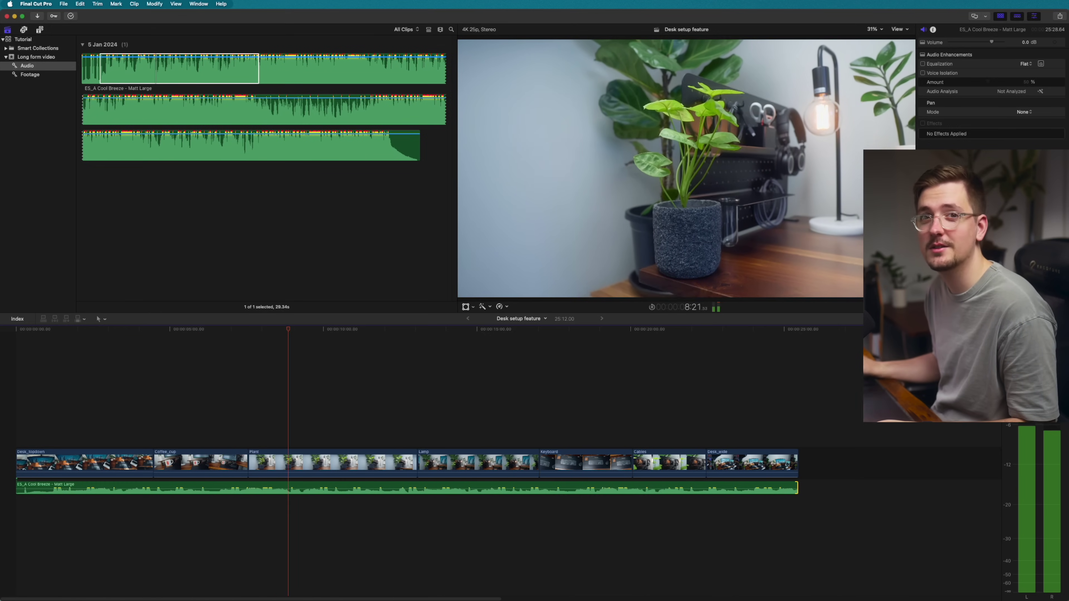
{"action": "key", "text": "space"}
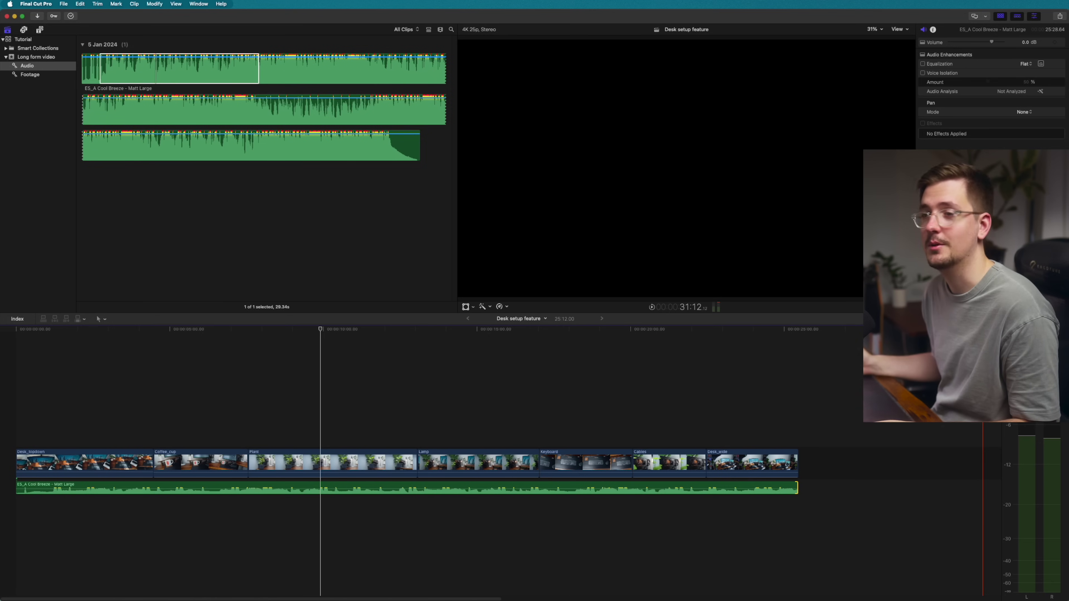
- Lower the volume of the music clip on the timeline to about -8 dB and play back the result
{"action": "key", "text": "super+Tab"}
{"action": "left_click", "coordinate": [322, 495]}
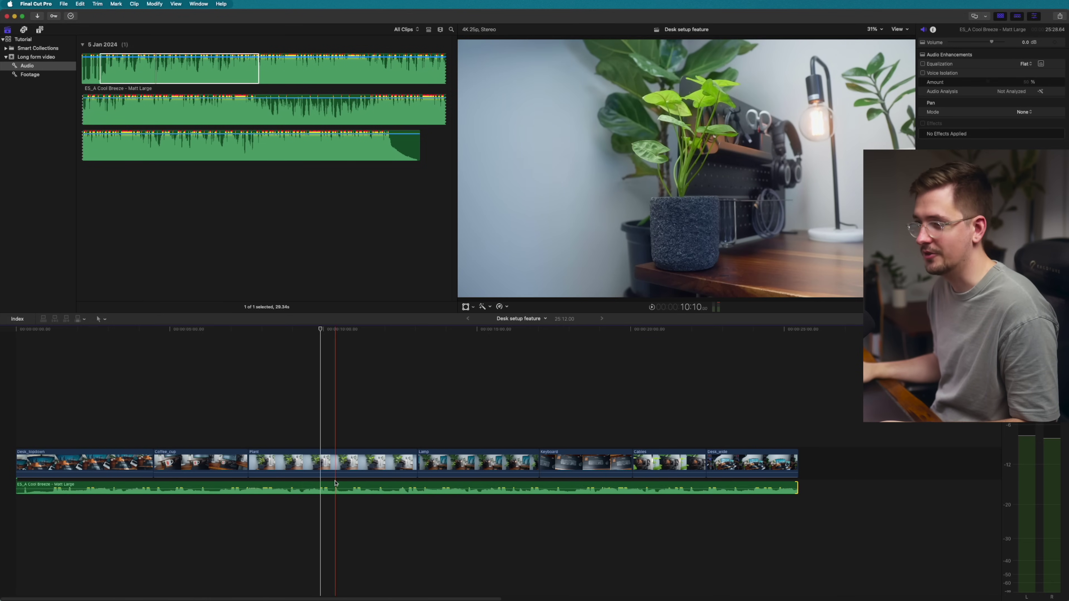
{"action": "left_click", "coordinate": [319, 488]}
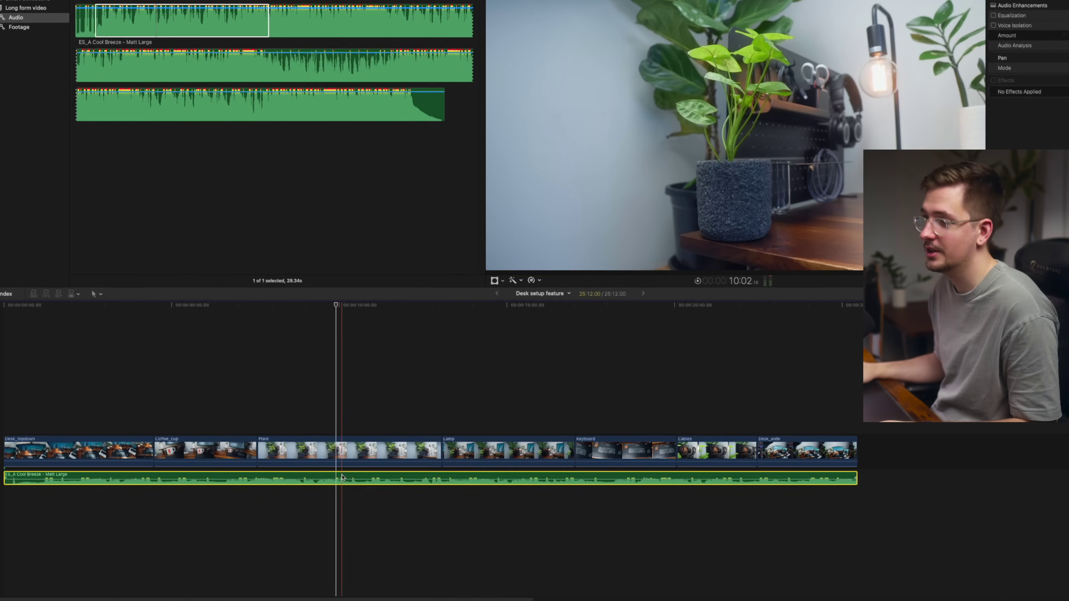
{"action": "mouse_move", "coordinate": [312, 488]}
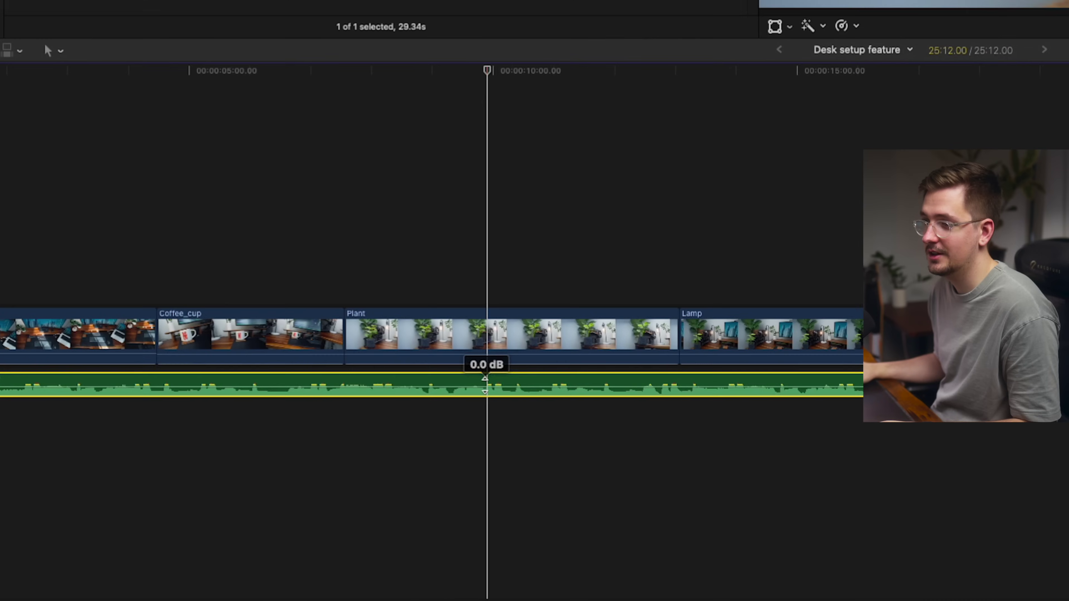
{"action": "left_click", "coordinate": [465, 385]}
{"action": "left_click_drag", "start_coordinate": [465, 386], "coordinate": [471, 386]}
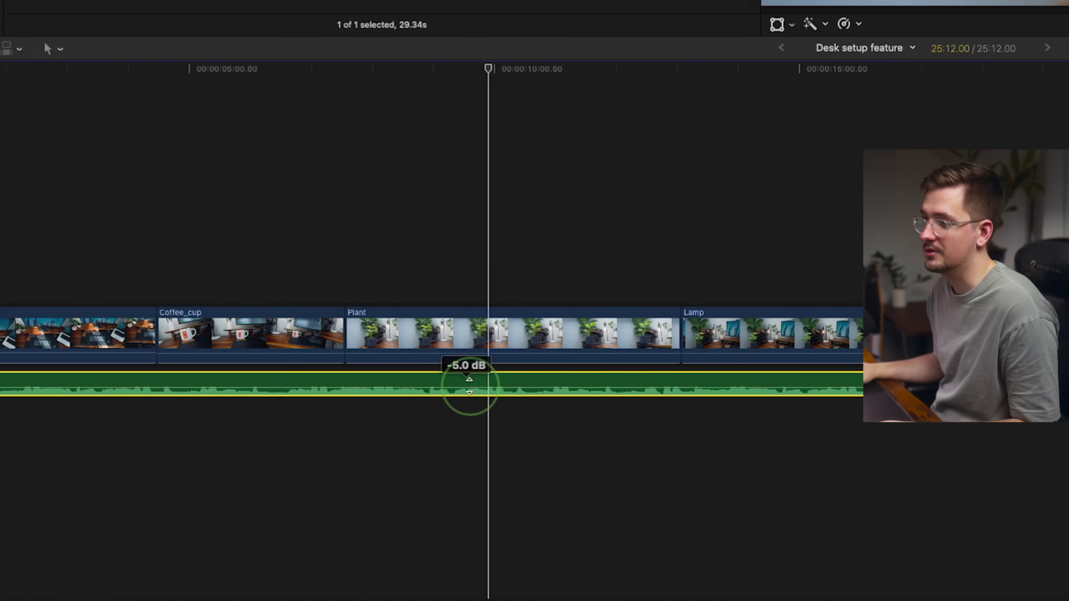
{"action": "key", "text": "space"}
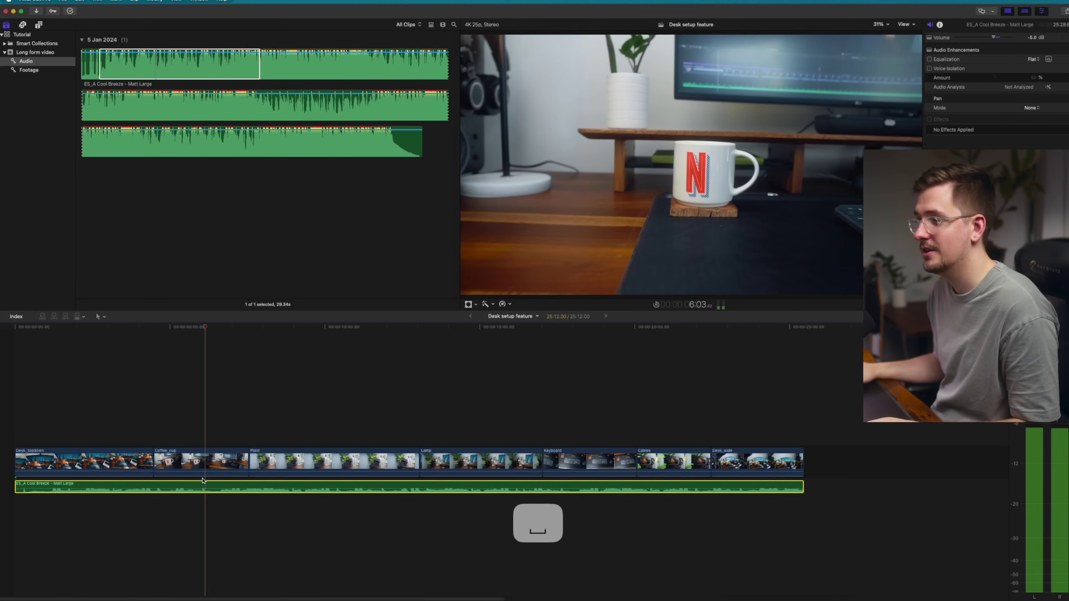
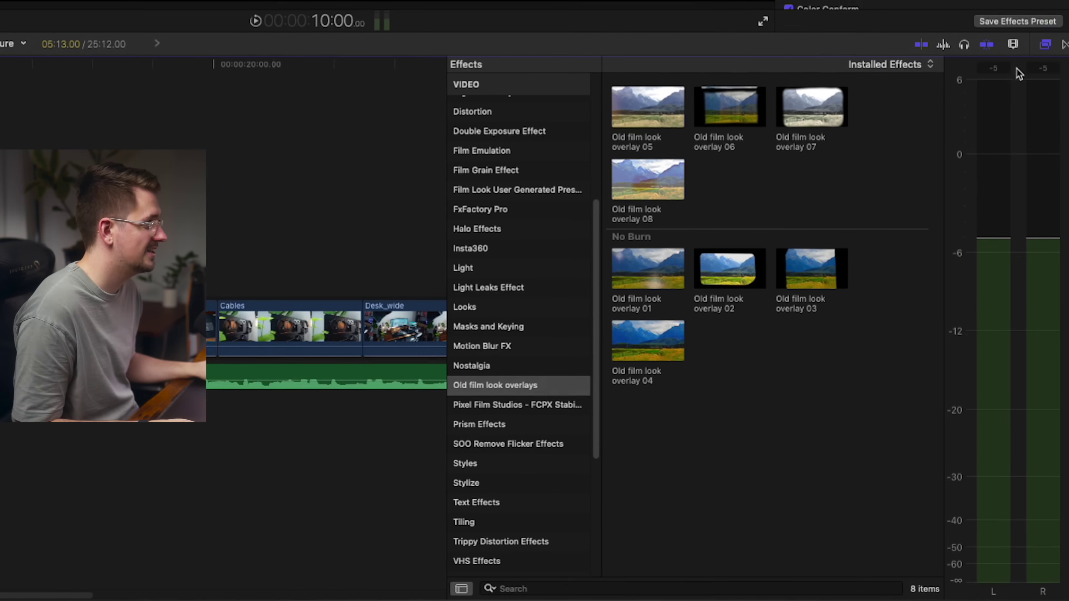
- Add the Slide transition from the Movements category between the Plant and Lamp clips and play it back
{"action": "left_click", "coordinate": [1064, 109]}
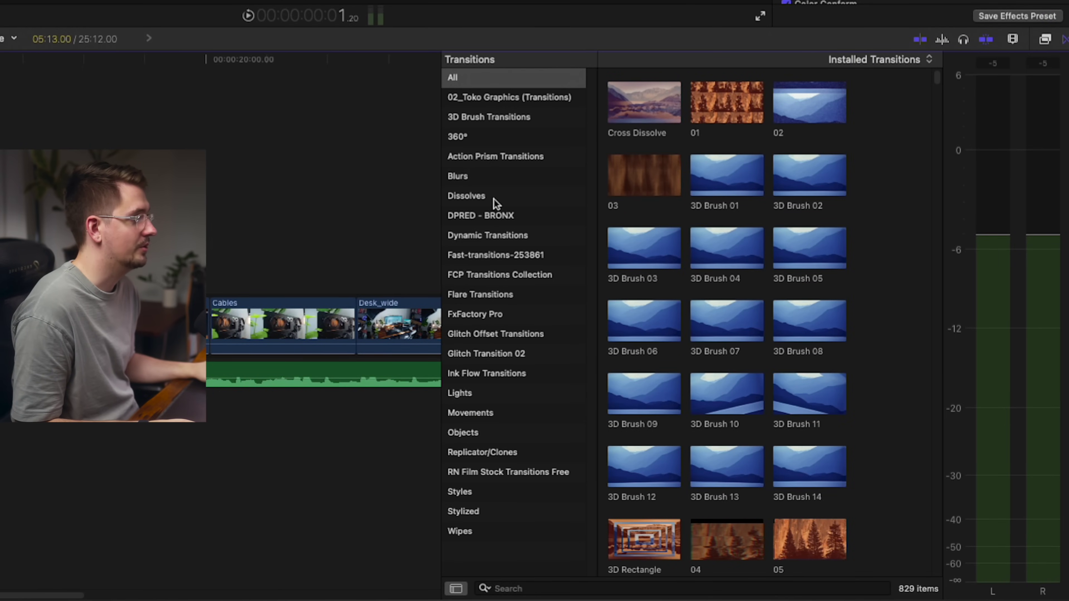
{"action": "left_click", "coordinate": [500, 414]}
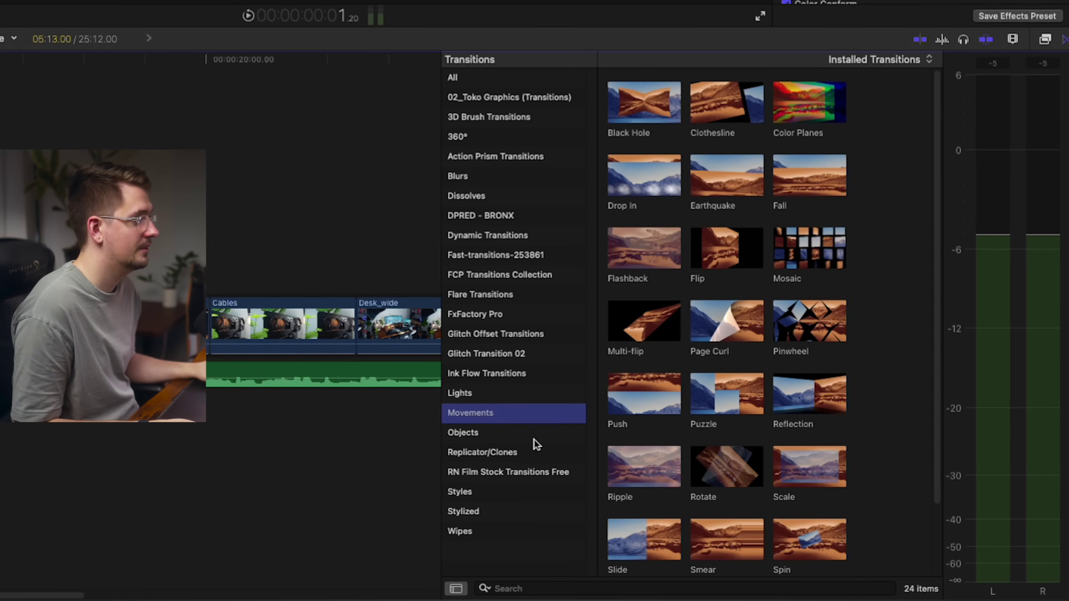
{"action": "scroll", "coordinate": [688, 407], "scroll_direction": "down", "scroll_amount": 2}
{"action": "left_click", "coordinate": [650, 471]}
{"action": "left_click_drag", "start_coordinate": [650, 465], "coordinate": [0, 110]}
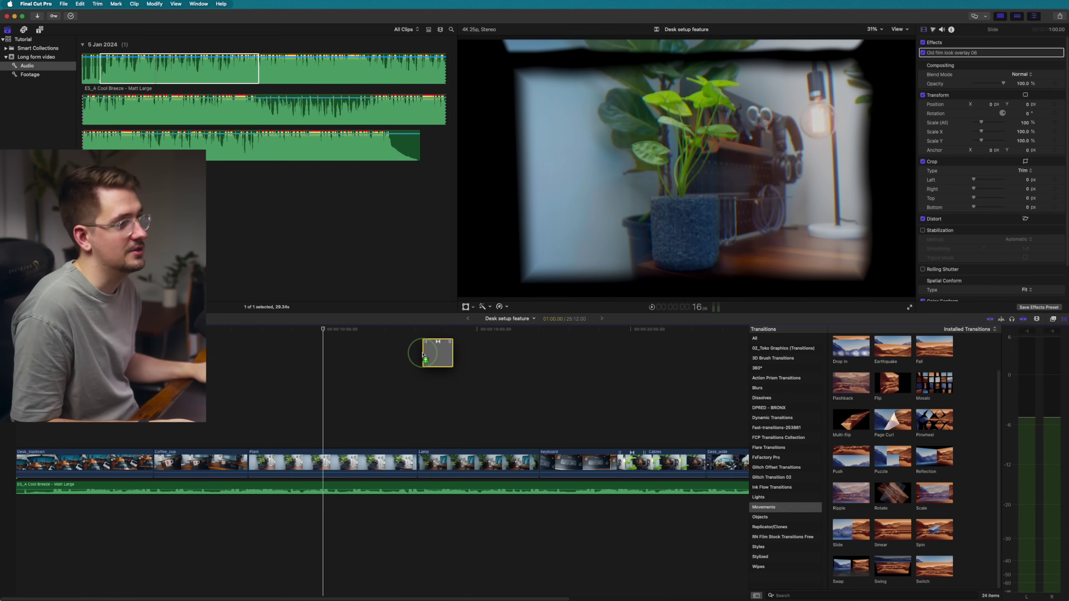
{"action": "left_click_drag", "start_coordinate": [423, 354], "coordinate": [418, 464]}
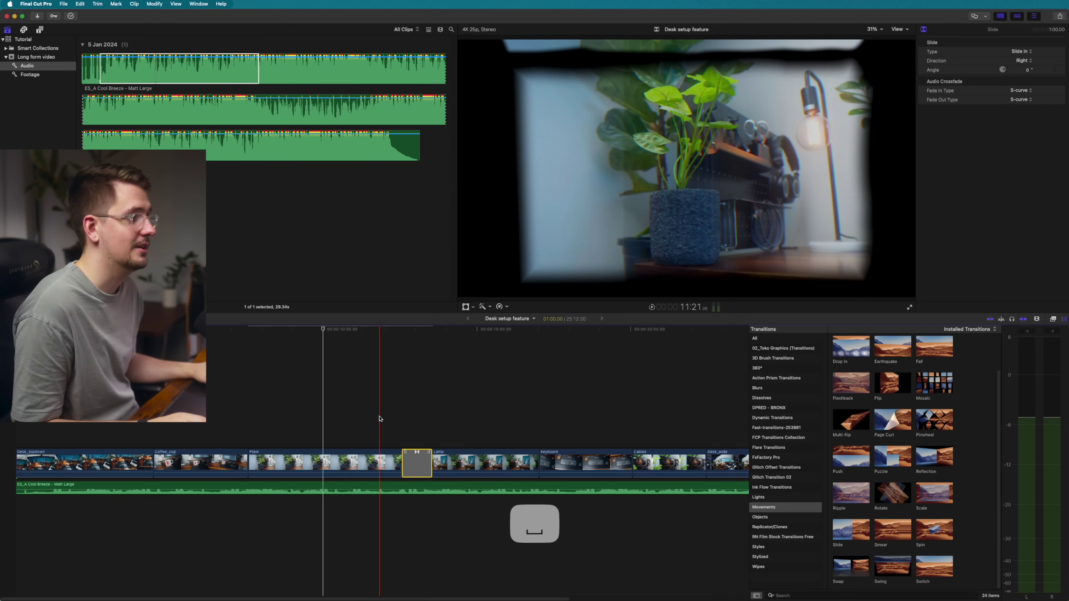
{"action": "key", "text": "space"}
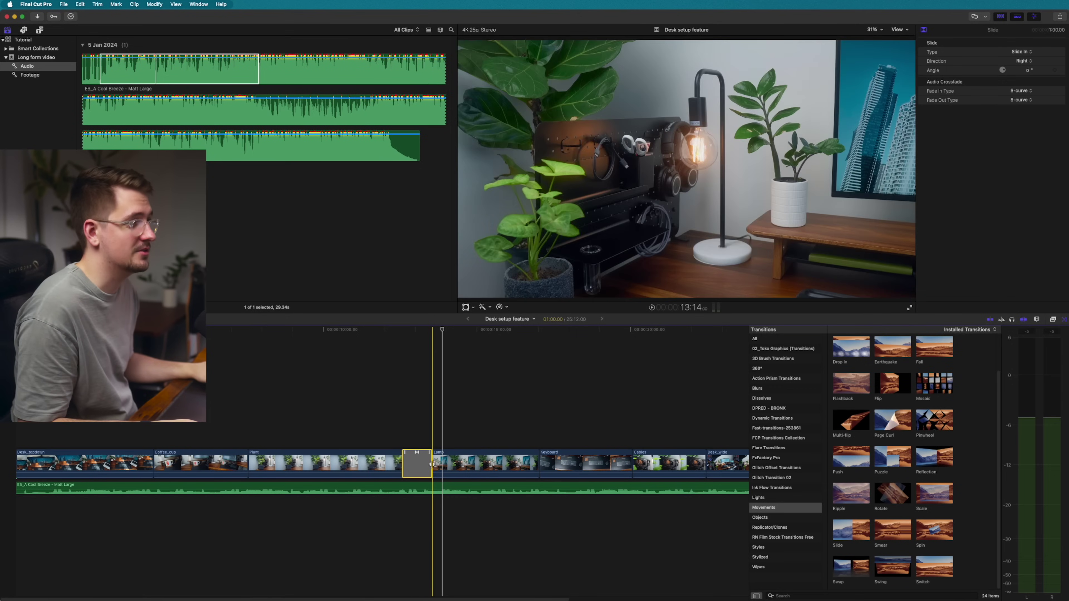
{"action": "key", "text": "space"}
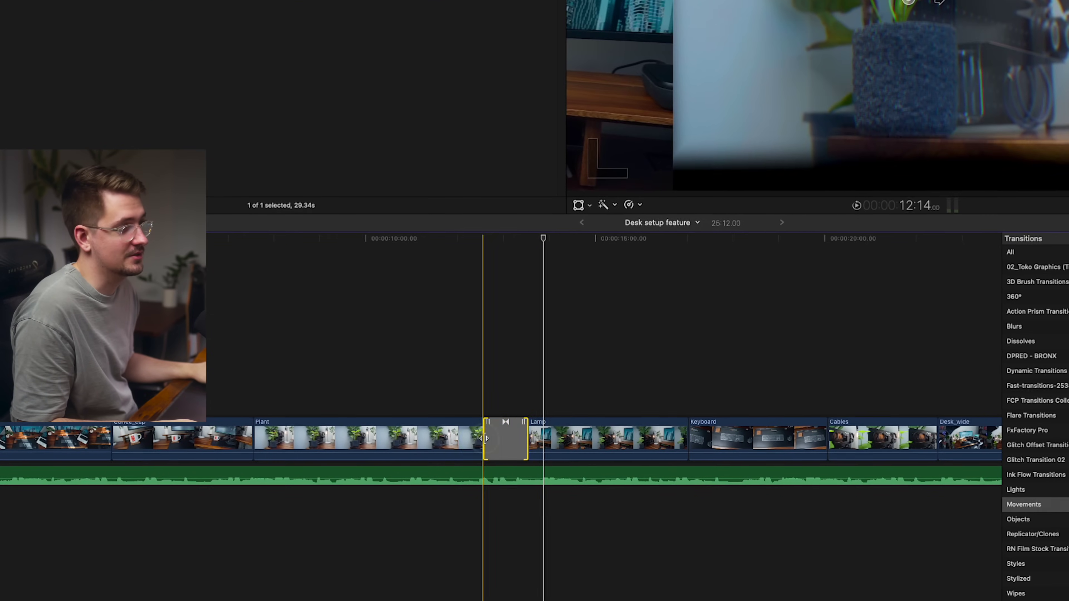
- Preview a longer version of the Slide transition between Plant and Lamp, and shorten its duration to 10 frames
{"action": "left_click_drag", "start_coordinate": [404, 463], "coordinate": [392, 463]}
{"action": "mouse_move", "coordinate": [467, 439]}
{"action": "left_mouse_down"}
{"action": "mouse_move", "coordinate": [439, 439]}
{"action": "mouse_move", "coordinate": [459, 438]}
{"action": "left_mouse_up"}
{"action": "key", "text": "space"}
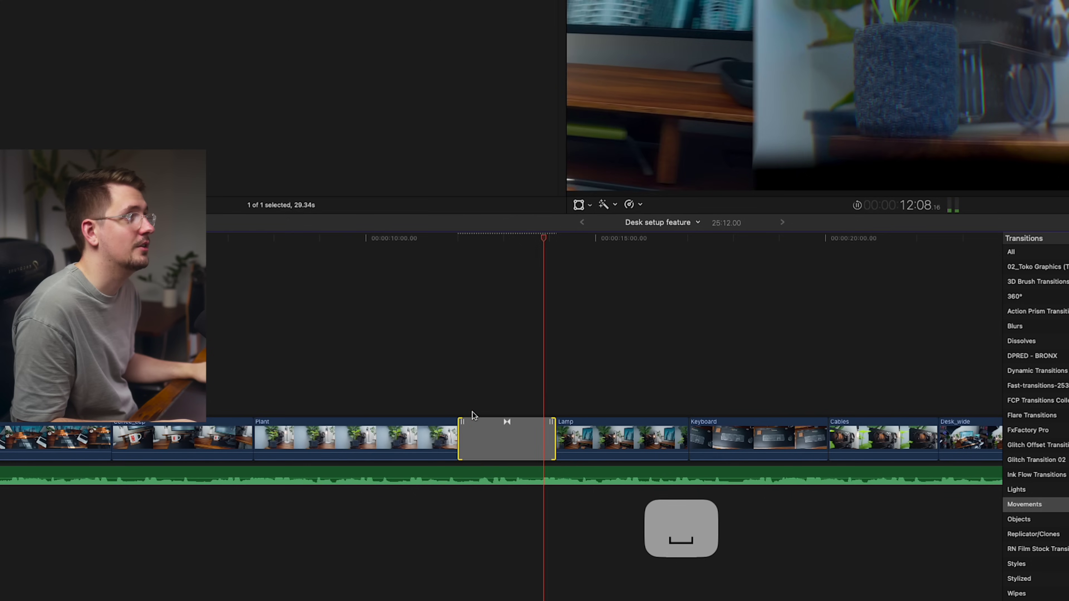
{"action": "key", "text": "space"}
{"action": "left_click_drag", "start_coordinate": [554, 443], "coordinate": [515, 443]}
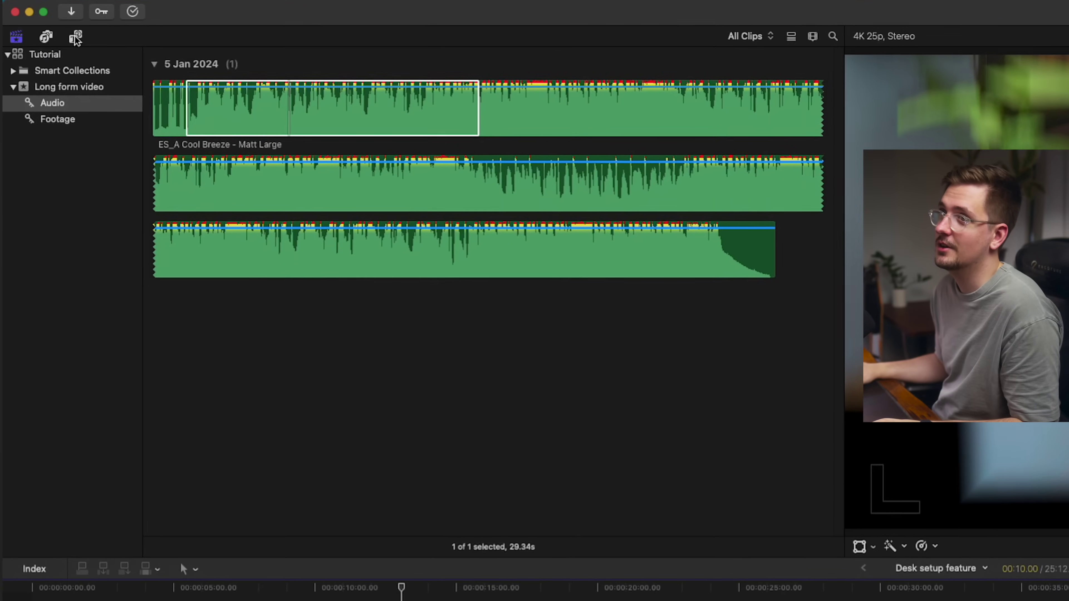
- Browse the installed titles and place Hand Drawn Titles 1 (06) above the Desk_topdown clip at the start of the timeline
{"action": "left_click", "coordinate": [65, 35]}
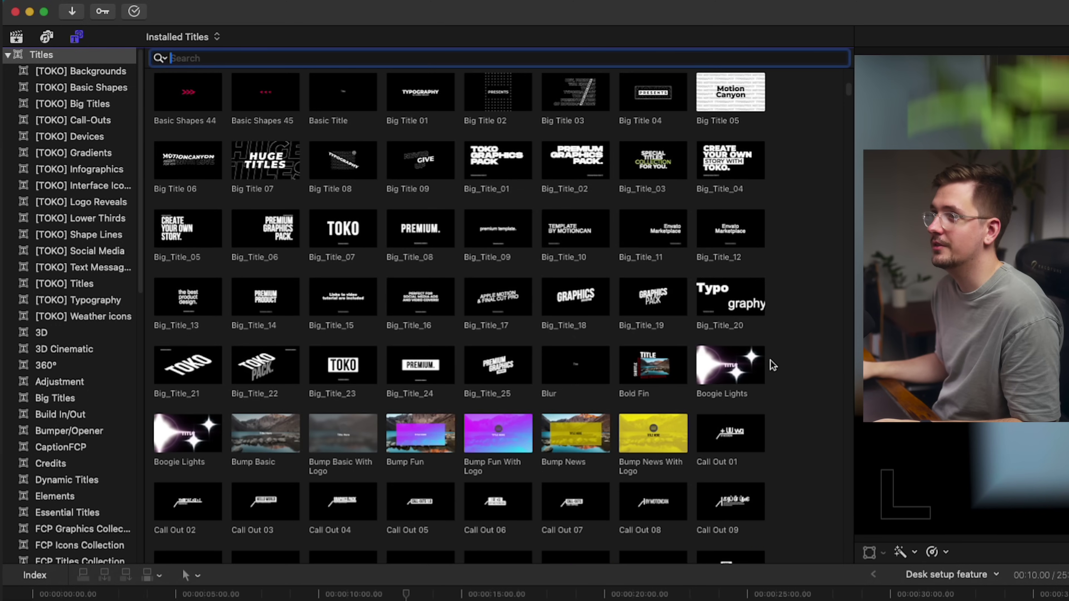
{"action": "scroll", "coordinate": [771, 360], "scroll_direction": "up", "scroll_amount": 10}
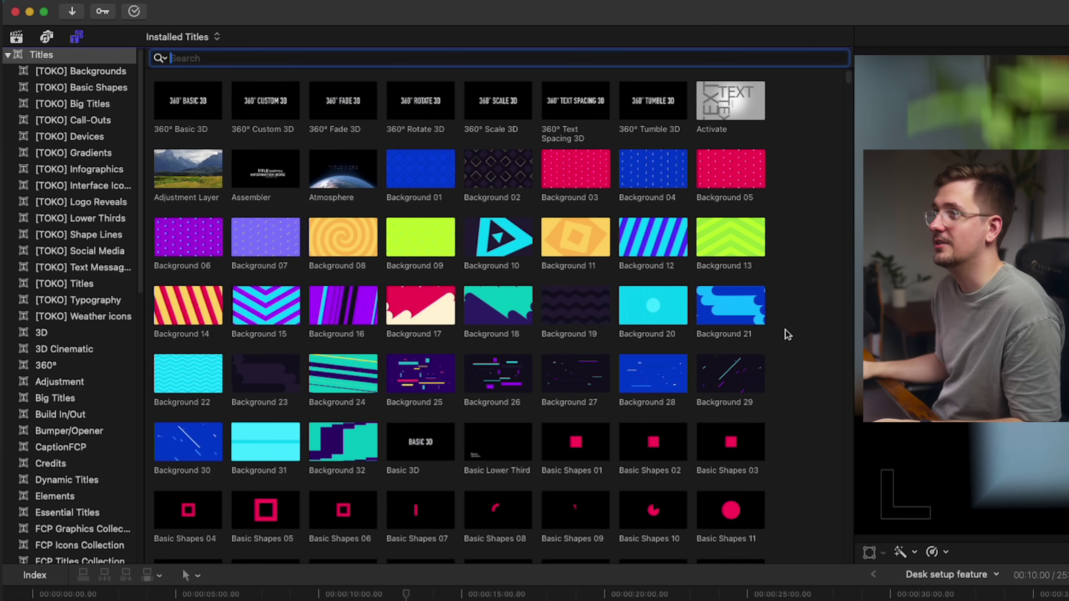
{"action": "scroll", "coordinate": [785, 331], "scroll_direction": "down", "scroll_amount": 10}
{"action": "scroll", "coordinate": [380, 280], "scroll_direction": "down", "scroll_amount": 20}
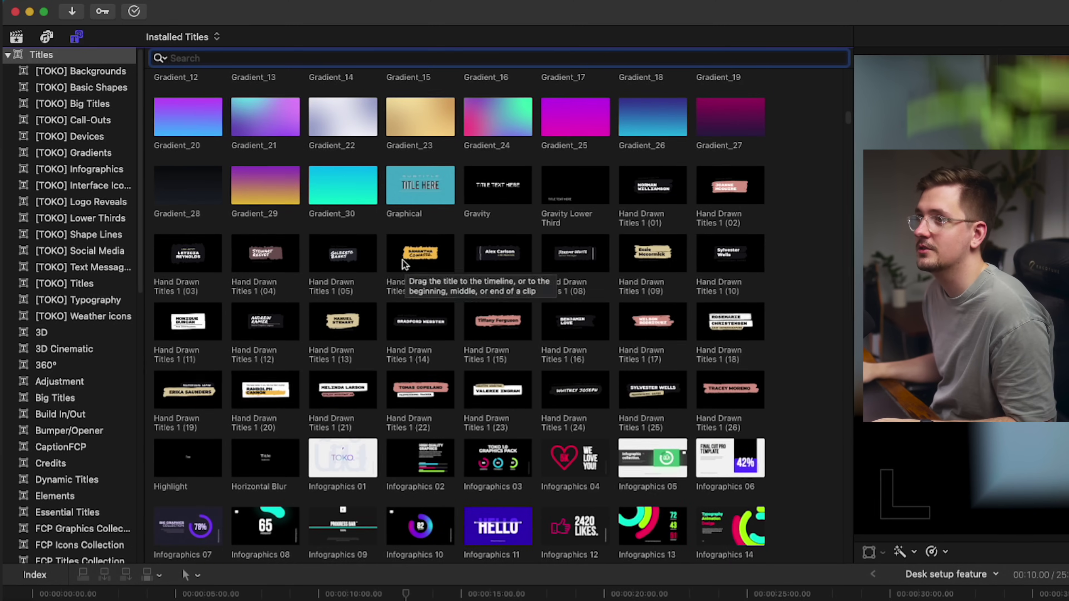
{"action": "left_click", "coordinate": [421, 253]}
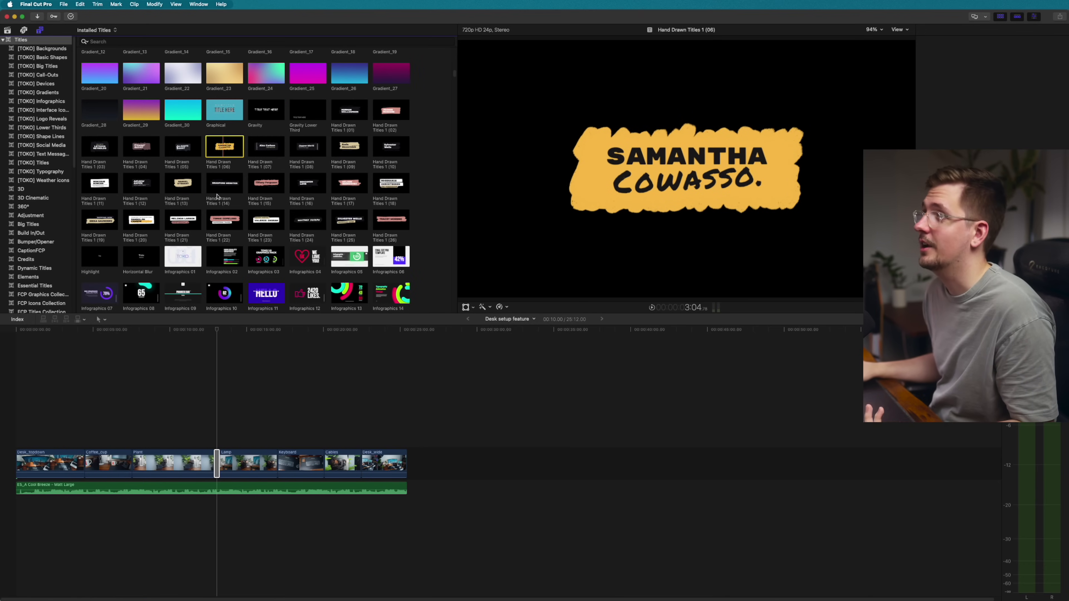
{"action": "left_click_drag", "start_coordinate": [87, 432], "coordinate": [11, 441]}
{"action": "left_click", "coordinate": [70, 444]}
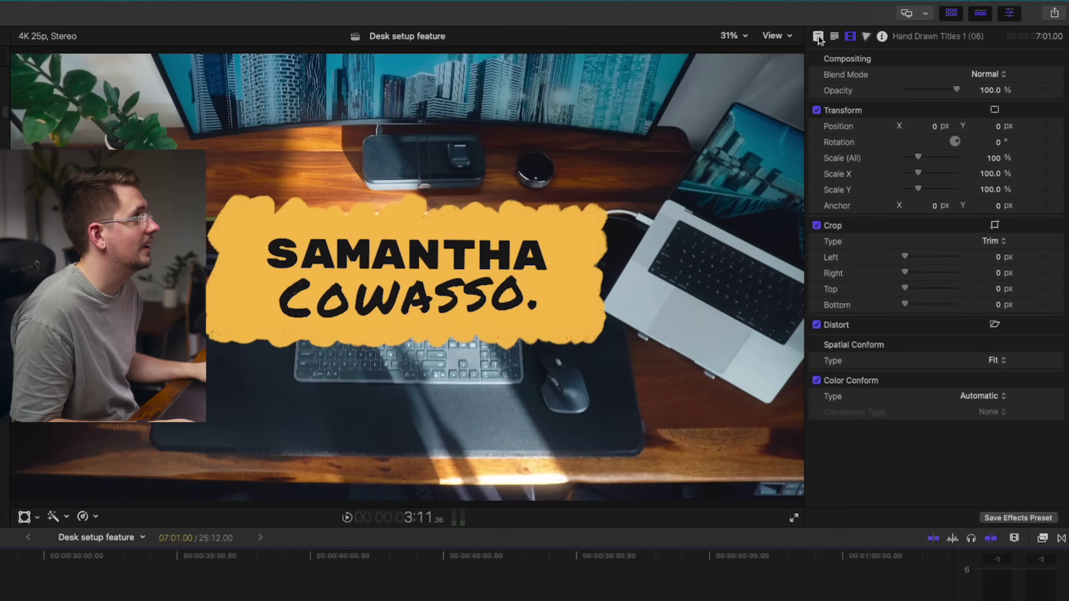
- Change the title's first text line to DESK and its second line to SETUP
{"action": "left_click", "coordinate": [924, 30]}
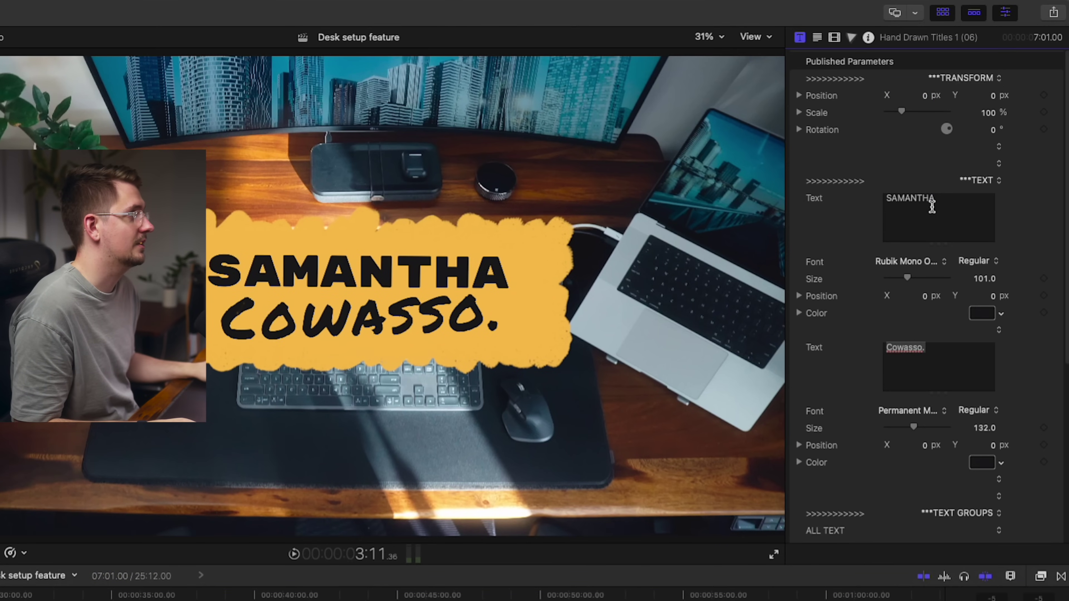
{"action": "type", "text": "DESK"}
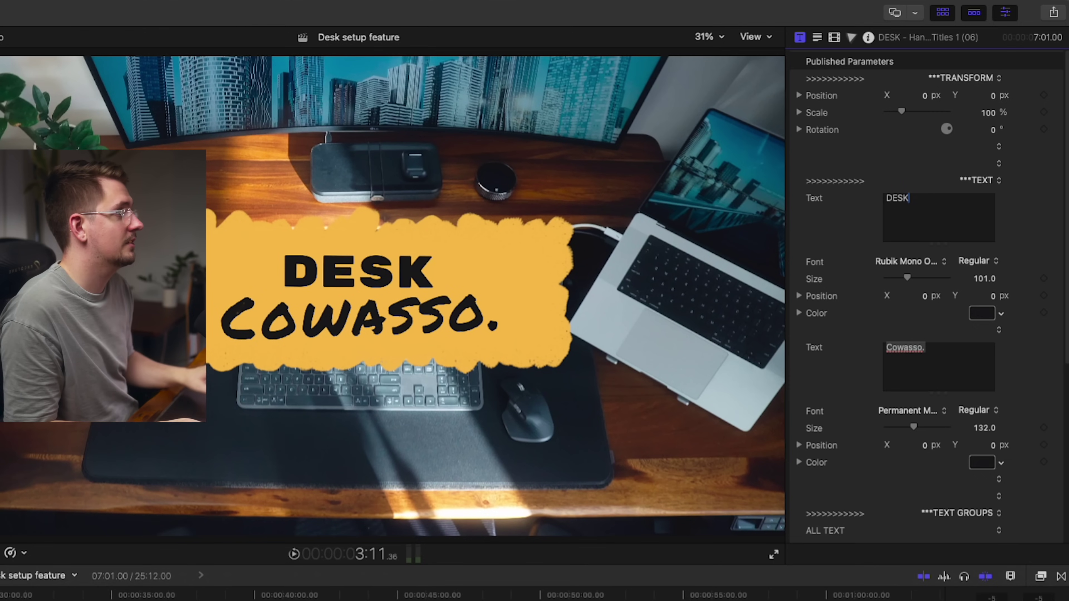
{"action": "key", "text": "Tab"}
{"action": "type", "text": "SETUP"}
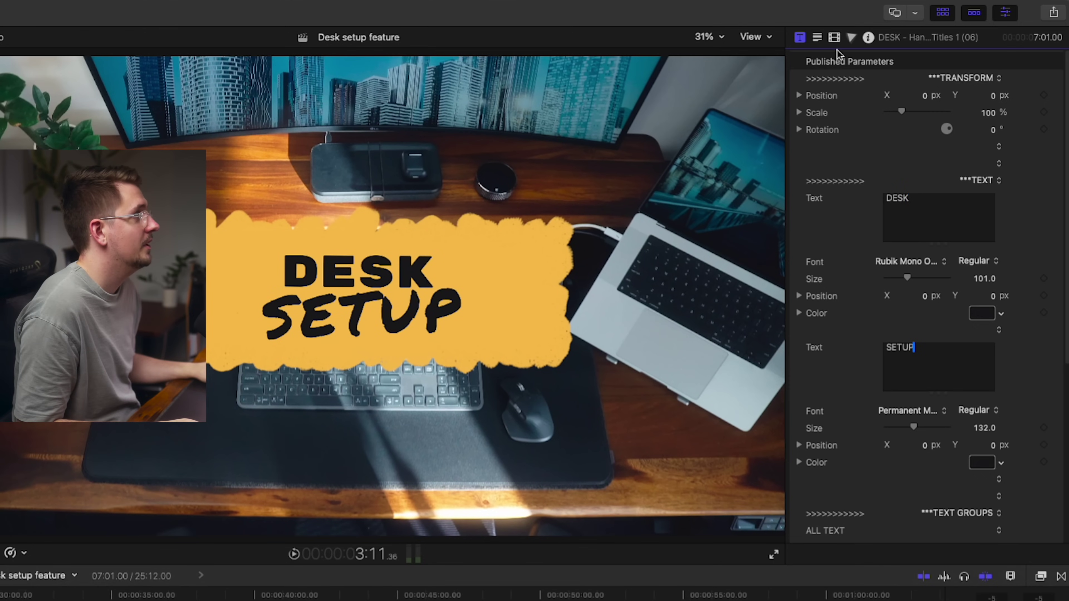
- Scale the DESK SETUP title down uniformly to 57% and play back the result
{"action": "left_click", "coordinate": [834, 37]}
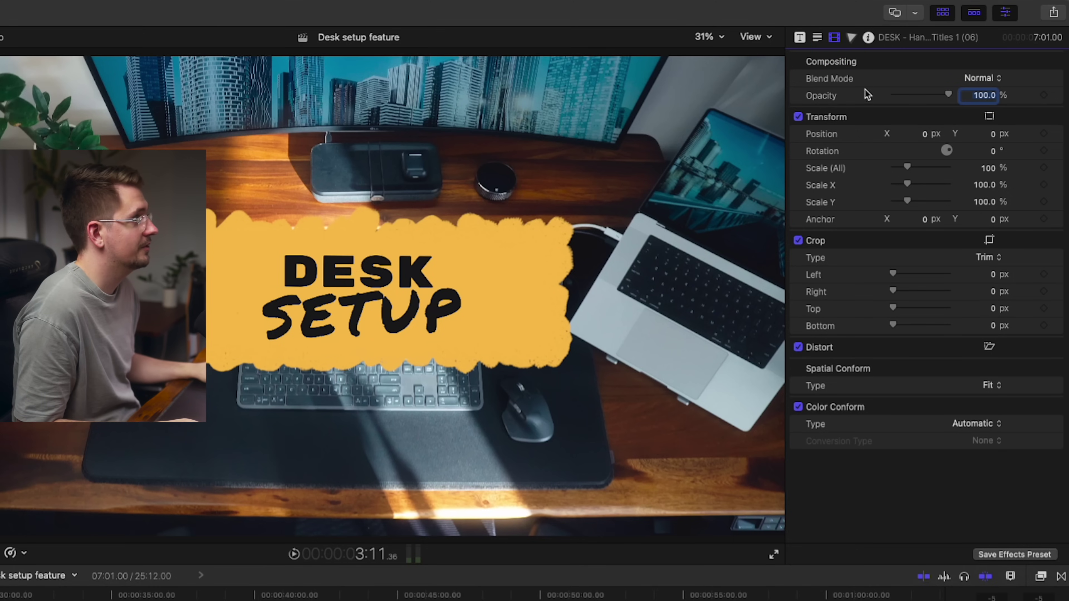
{"action": "left_click_drag", "start_coordinate": [909, 169], "coordinate": [903, 169]}
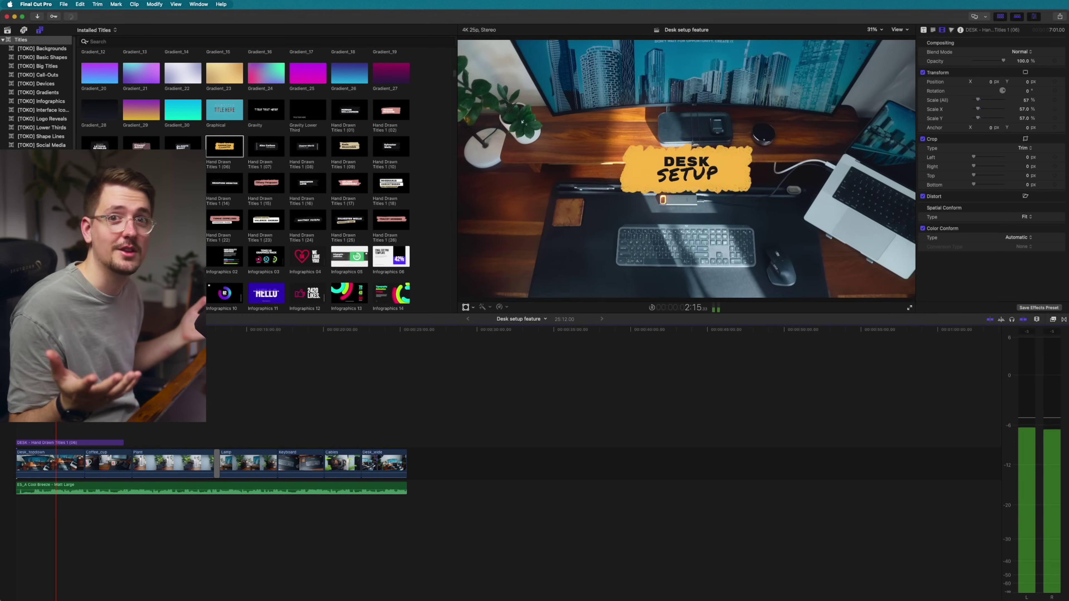
{"action": "key", "text": "space"}
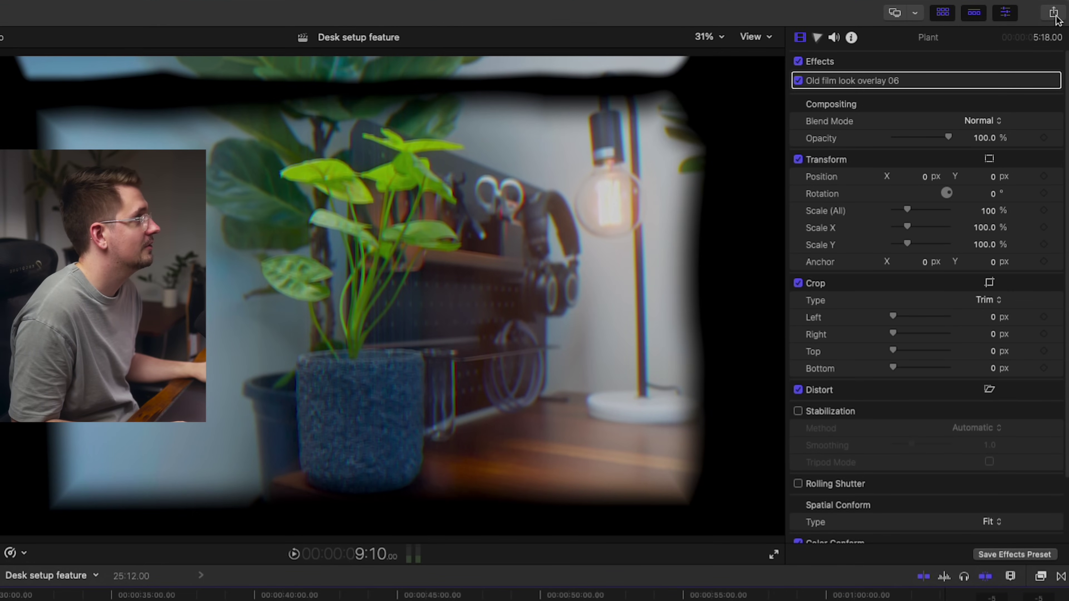
- Add a new Export File share destination with the Video and Audio format and the Same as Source video codec
{"action": "left_click", "coordinate": [1054, 13]}
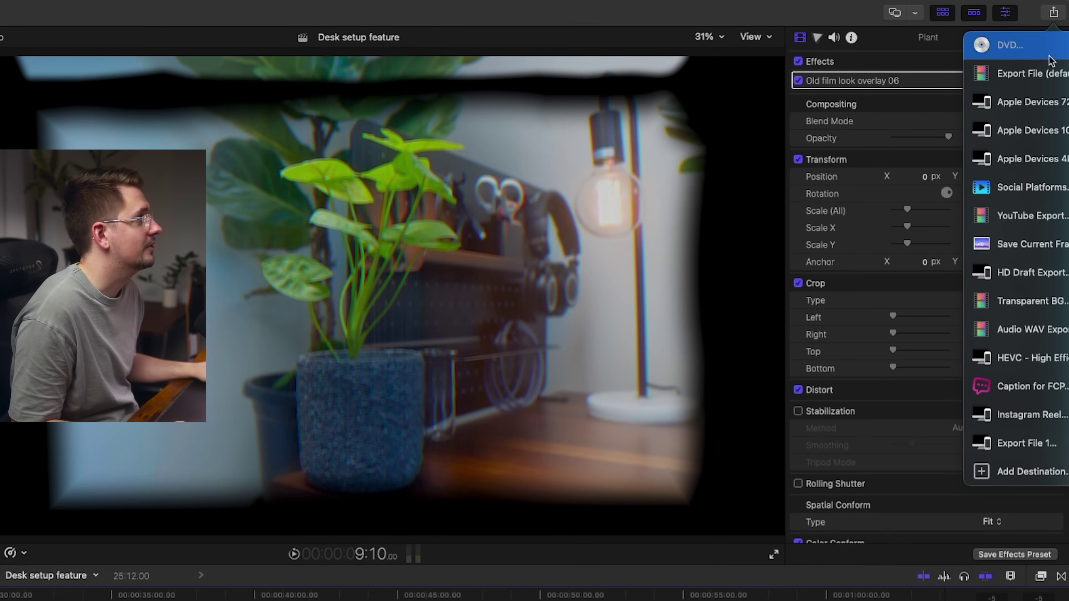
{"action": "left_click", "coordinate": [1035, 480]}
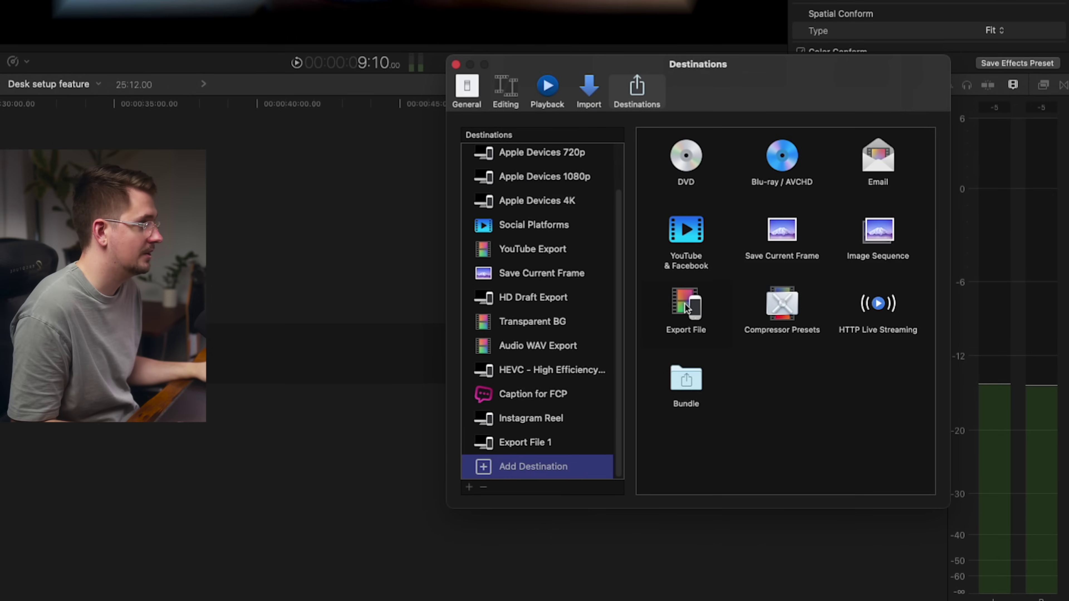
{"action": "double_click", "coordinate": [685, 308]}
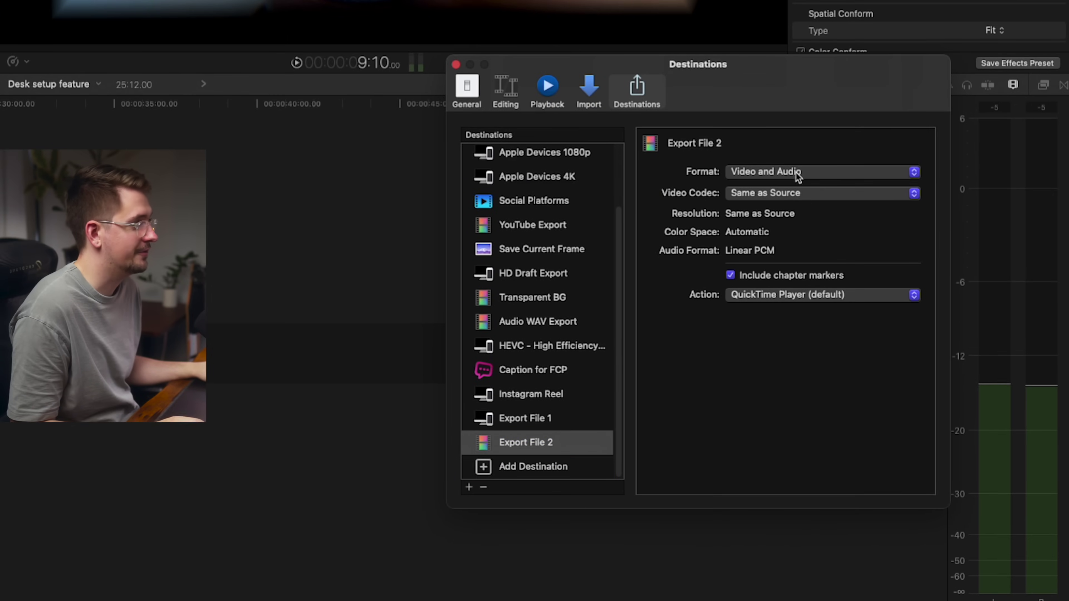
{"action": "left_click", "coordinate": [797, 175]}
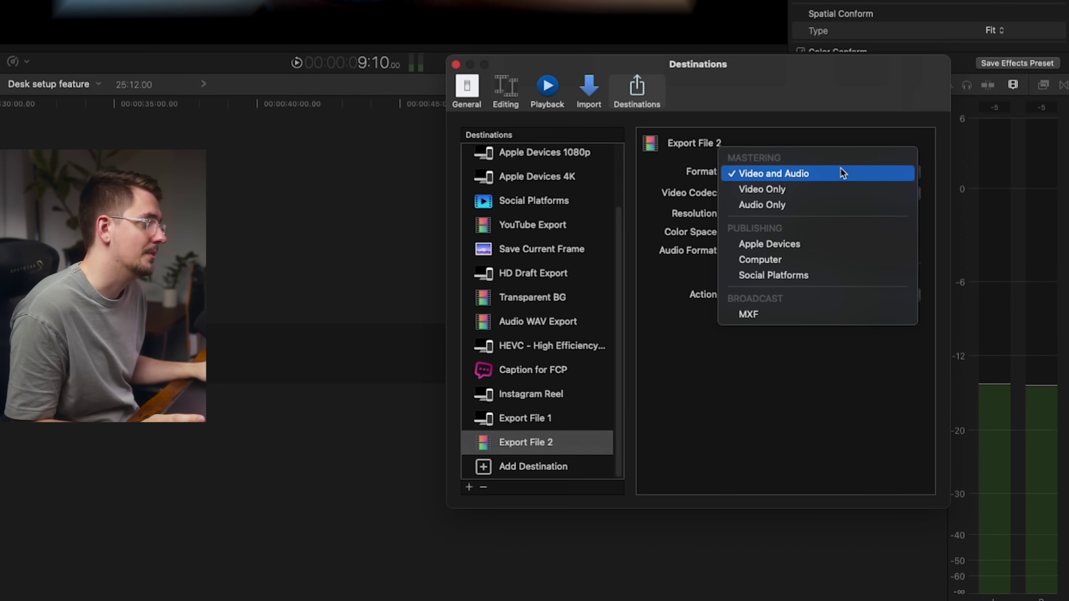
{"action": "left_click", "coordinate": [781, 175]}
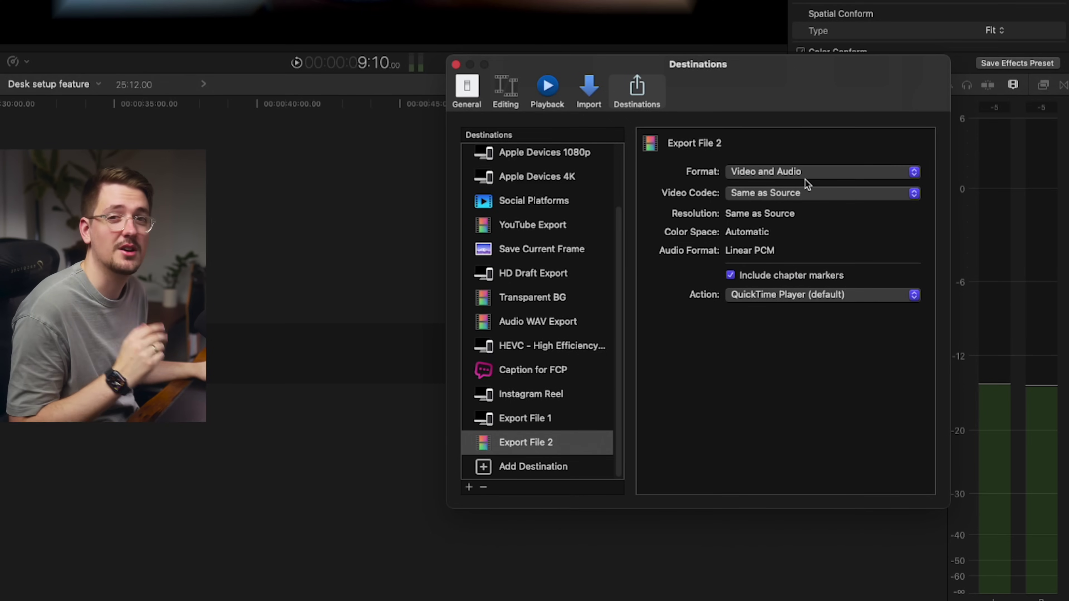
{"action": "left_click", "coordinate": [753, 195]}
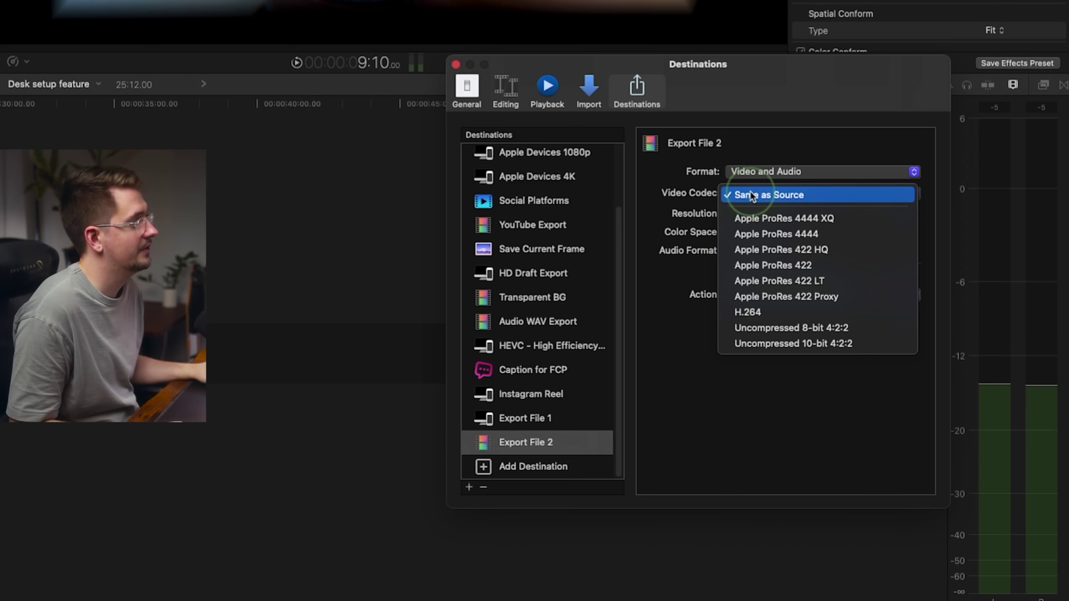
{"action": "left_click", "coordinate": [849, 203]}
- Rename the new export destination as Default Export Settings and close the destination settings
{"action": "key", "text": "Return"}
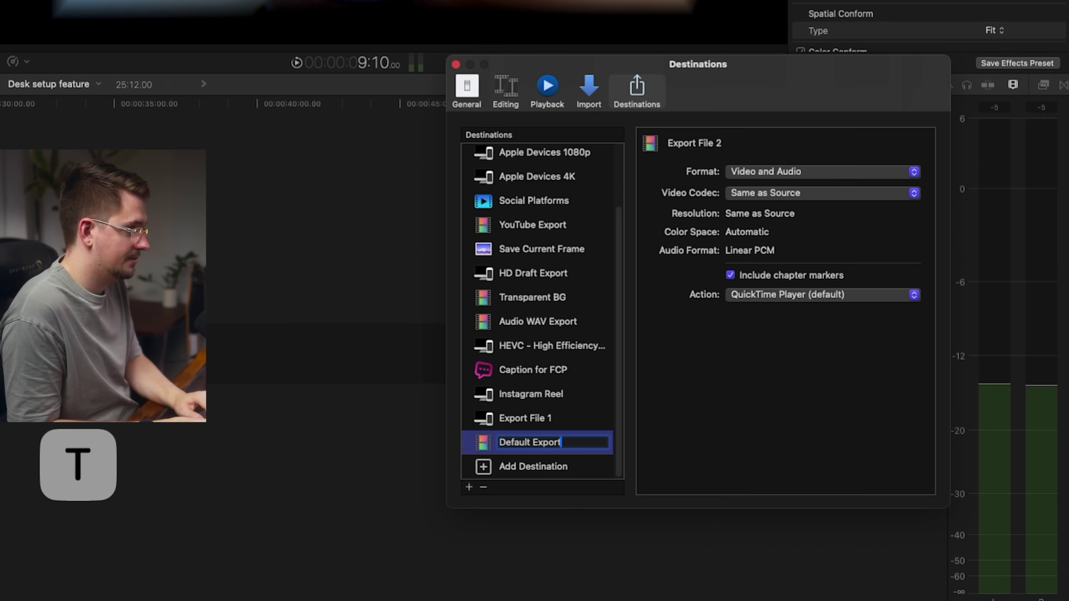
{"action": "type", "text": "Default Export Settings"}
{"action": "key", "text": "Return"}
{"action": "key", "text": "super+w"}
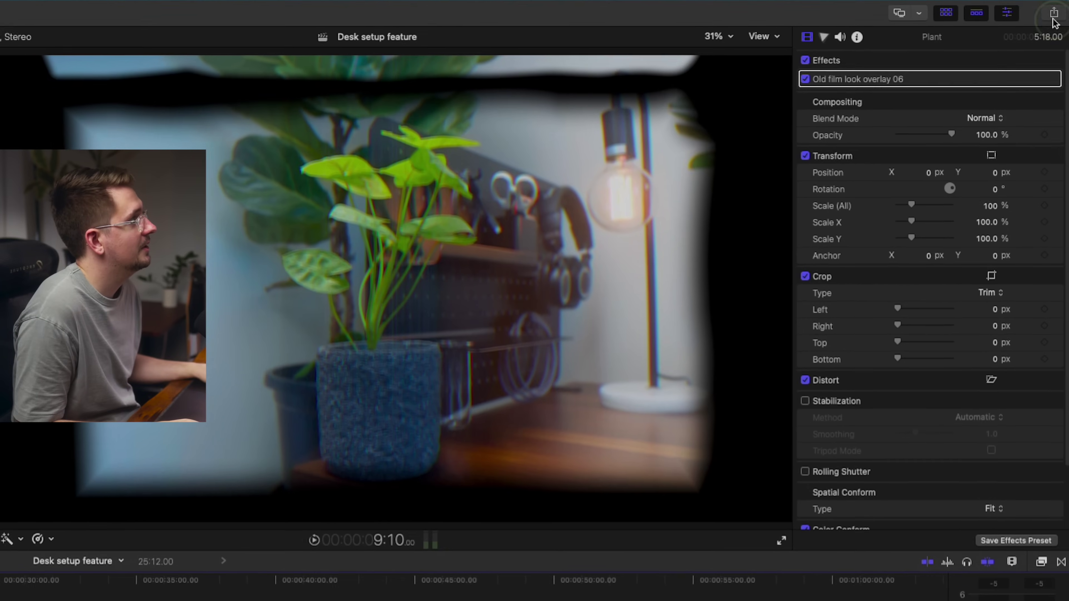
- Share the project with Default Export Settings, title it Desk setup feature export, and review the format and codec settings
{"action": "left_click", "coordinate": [1057, 15]}
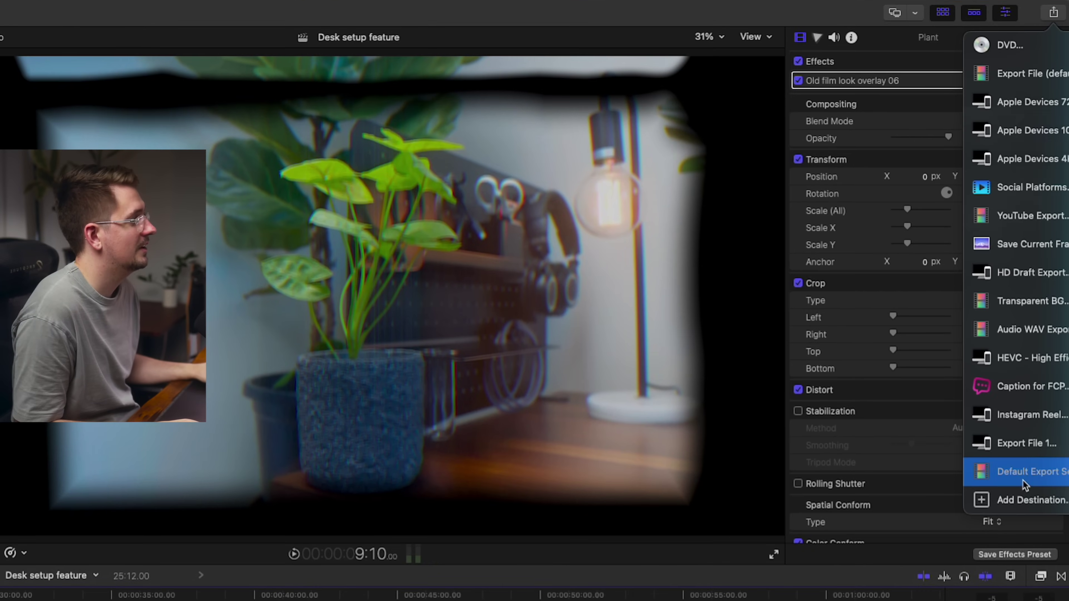
{"action": "left_click", "coordinate": [1015, 469]}
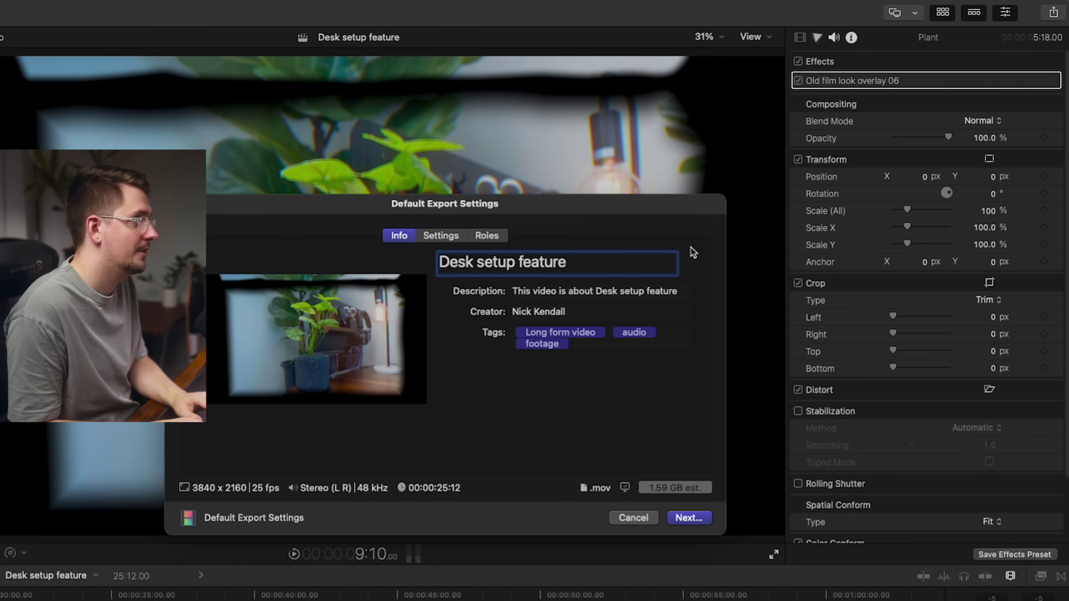
{"action": "type", "text": "t"}
{"action": "left_click", "coordinate": [442, 237]}
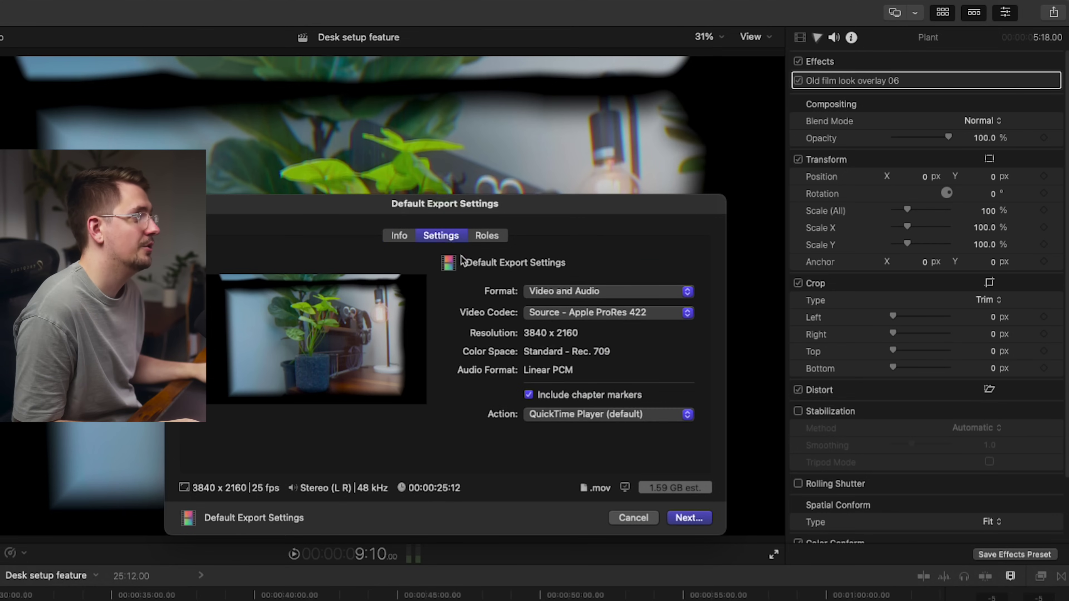
{"action": "left_click", "coordinate": [399, 236]}
- Save the export as Desk setup feature export in the FCP Tutorial folder and show the sharing progress in the background tasks
{"action": "left_click", "coordinate": [689, 518]}
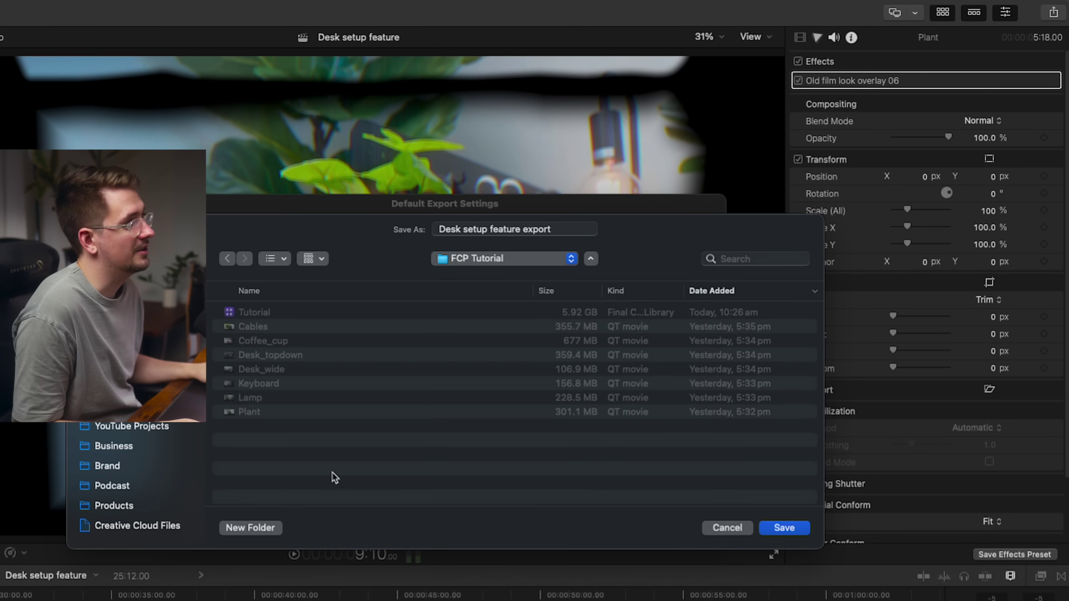
{"action": "left_click", "coordinate": [790, 530]}
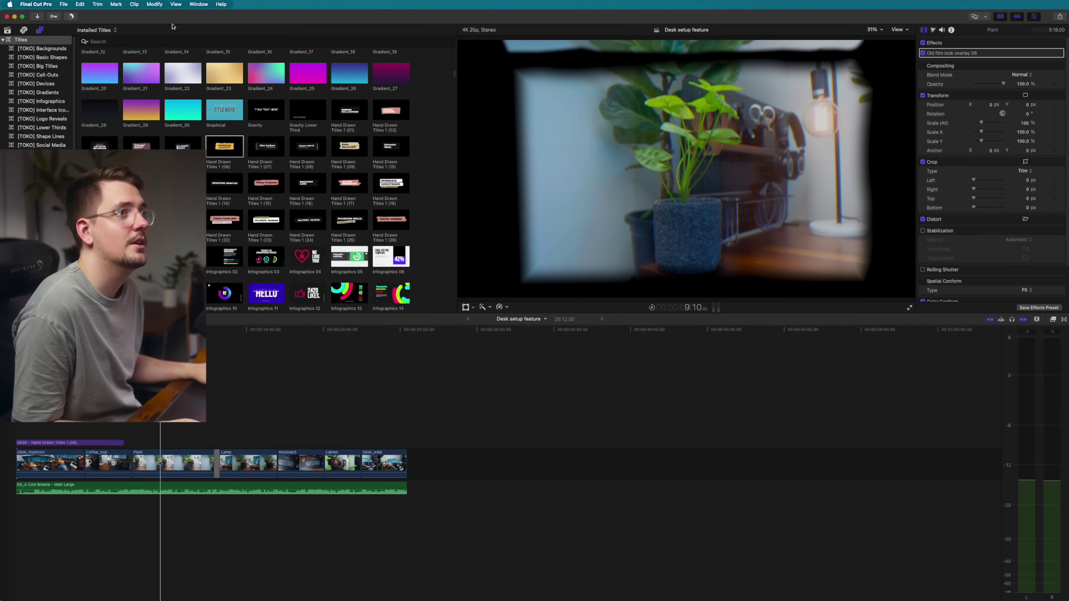
{"action": "left_click", "coordinate": [71, 17]}
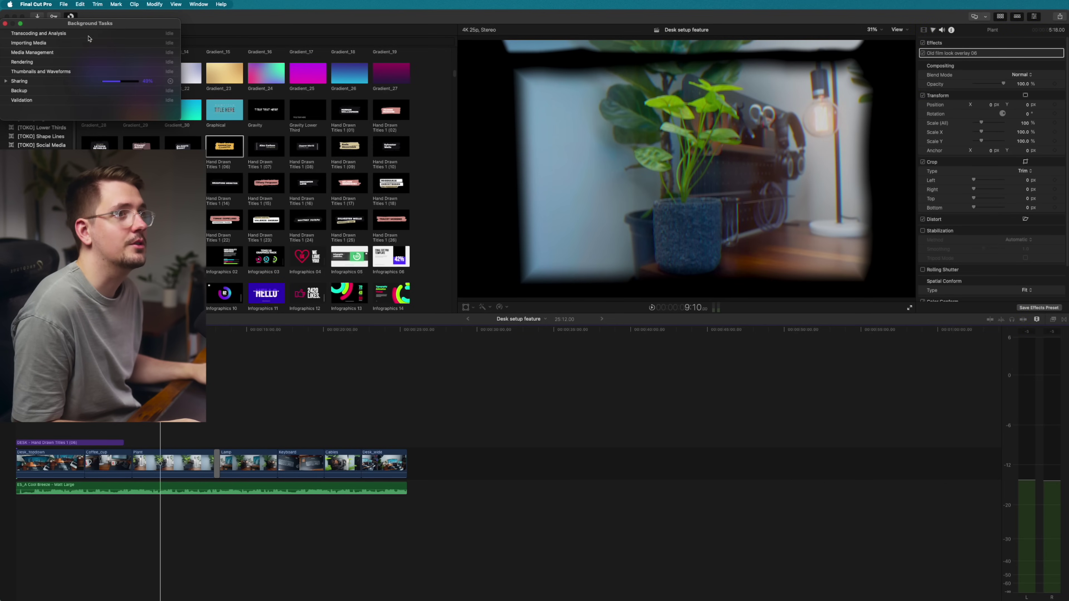